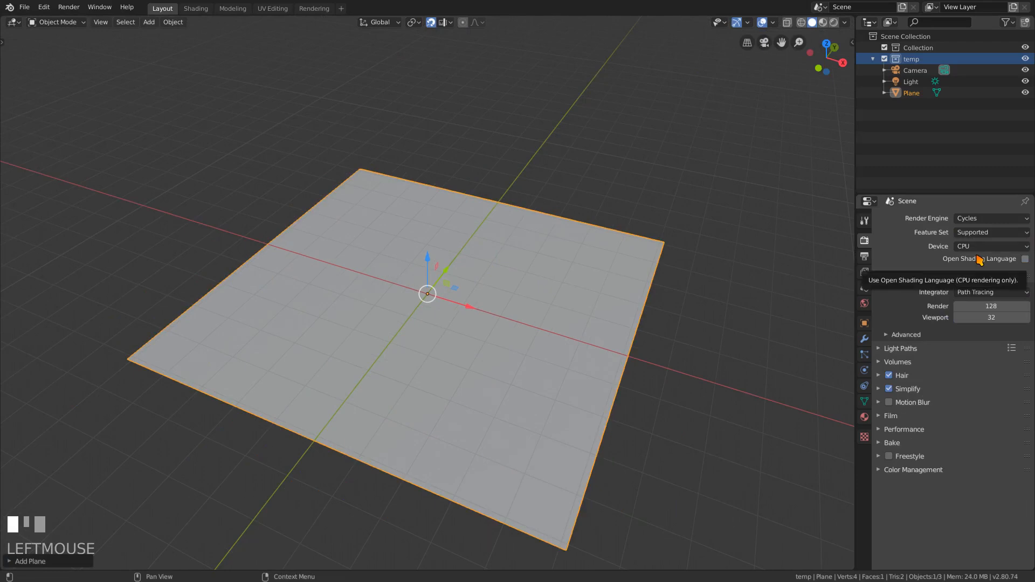
Set the Cycles render device to GPU Compute and the viewport samples to 16.
click(976, 247)
click(958, 272)
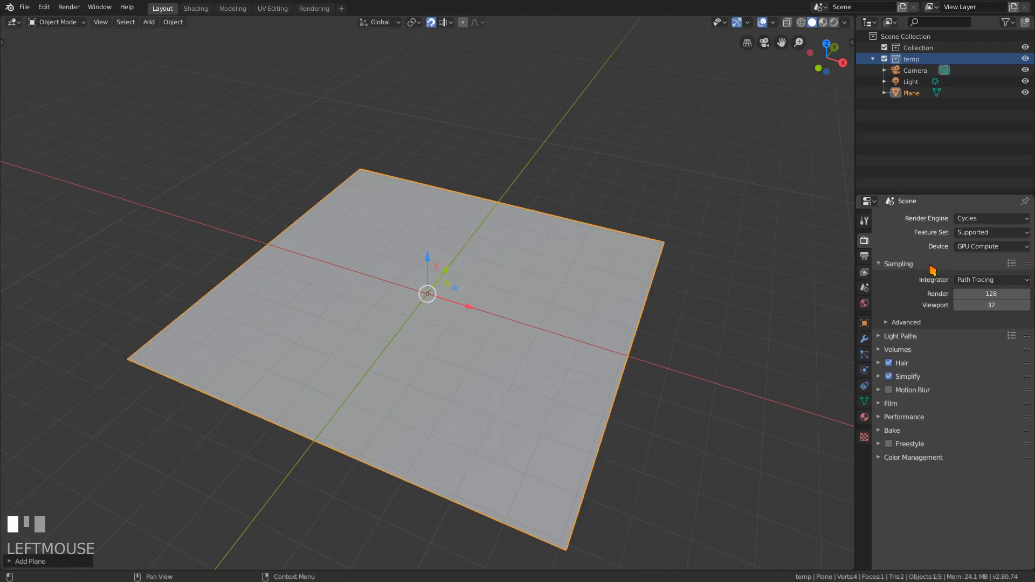
click(986, 305)
text(16)
key(Return)
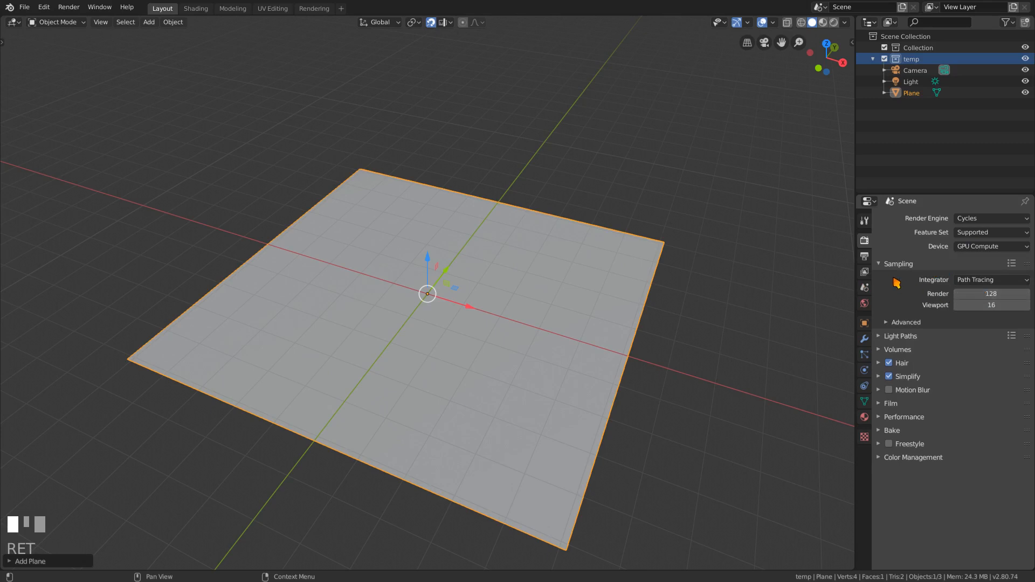
Look through the scene's Bake, Film and Color Management render settings.
click(893, 430)
scroll(901, 405, down, 4)
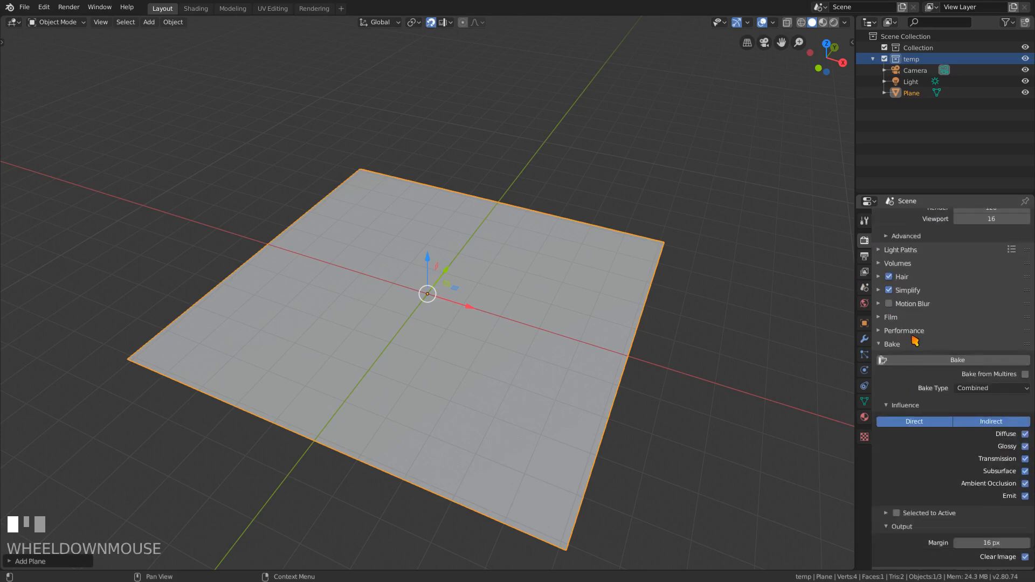
scroll(938, 295, up, 3)
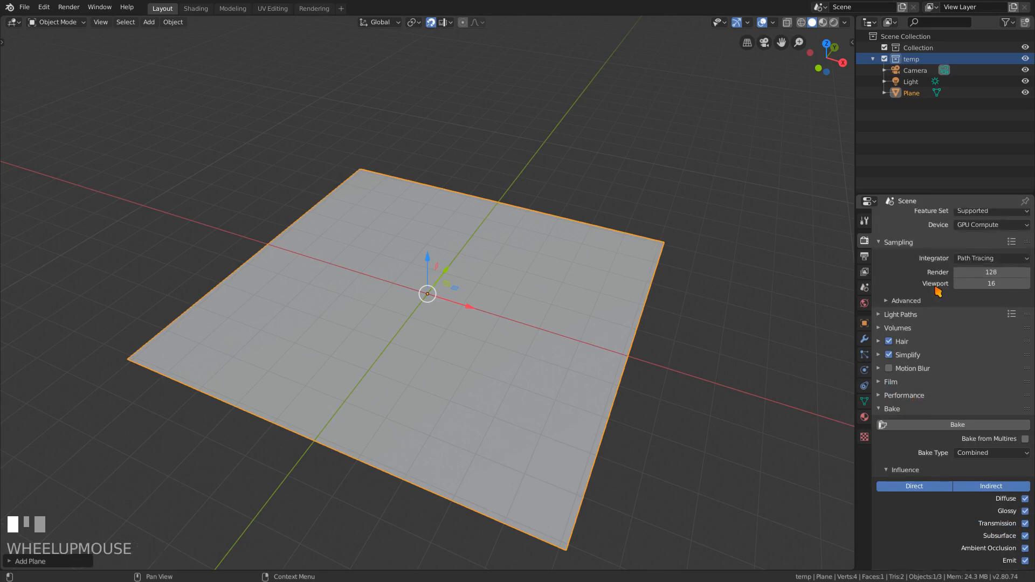
scroll(912, 335, down, 1)
click(894, 362)
scroll(898, 363, down, 1)
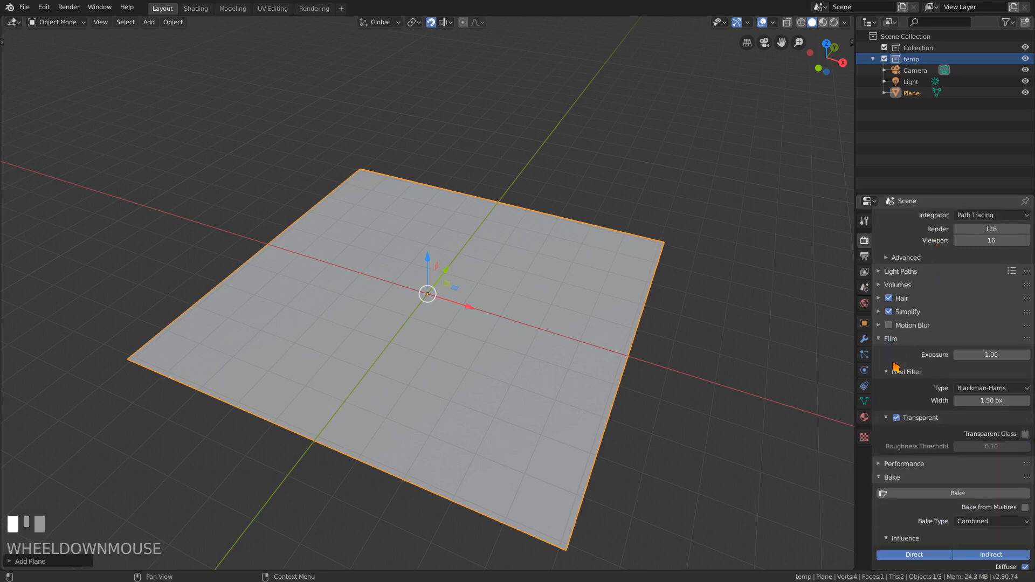
click(901, 363)
click(895, 341)
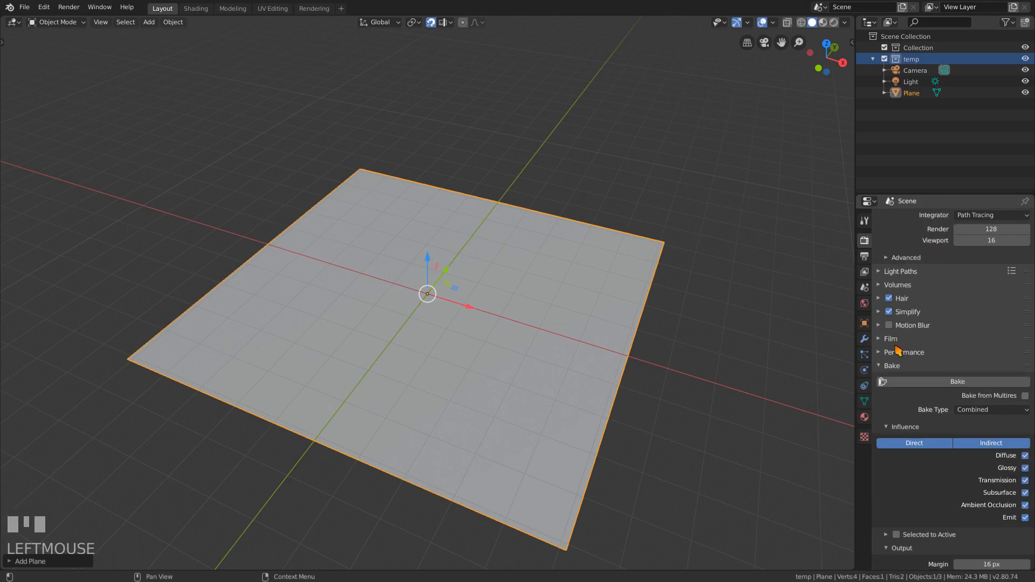
click(894, 370)
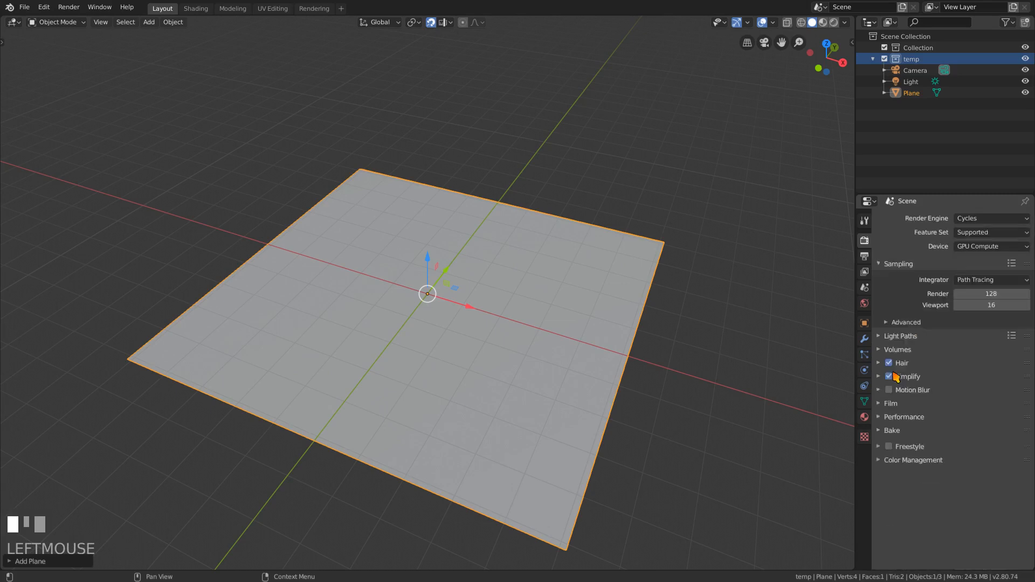
click(910, 457)
scroll(912, 463, down, 1)
click(928, 467)
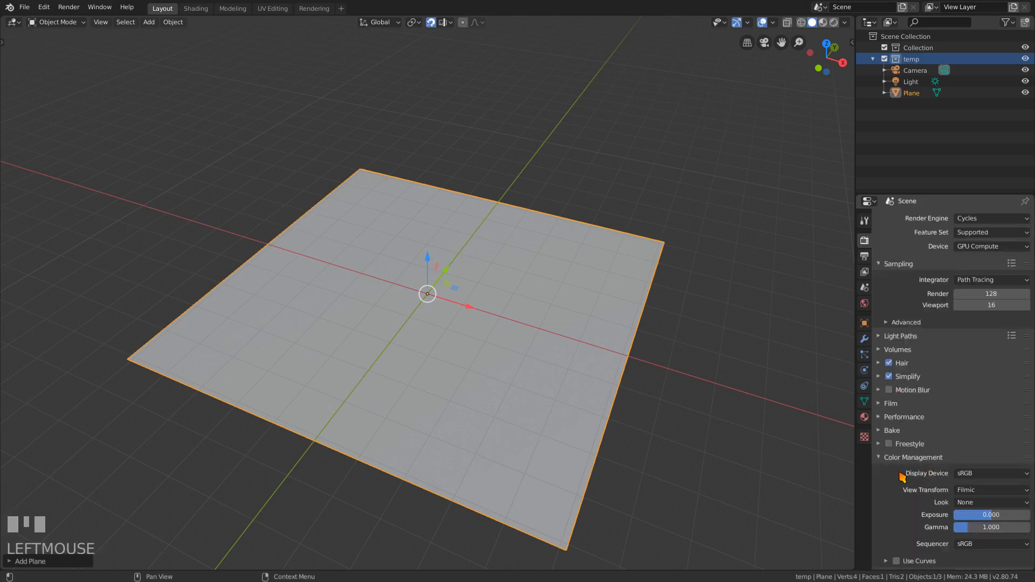
click(905, 459)
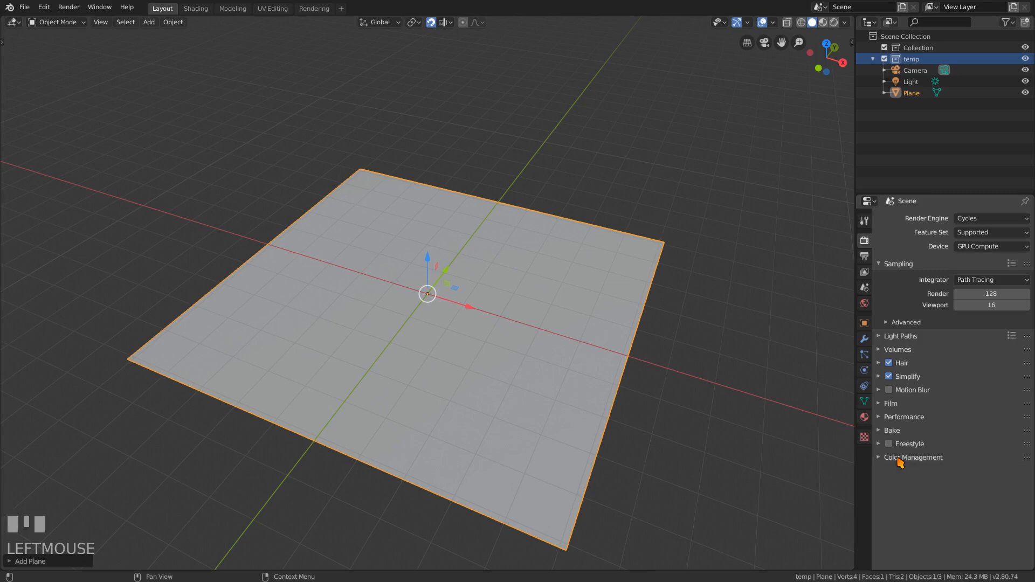
click(895, 431)
scroll(923, 462, down, 5)
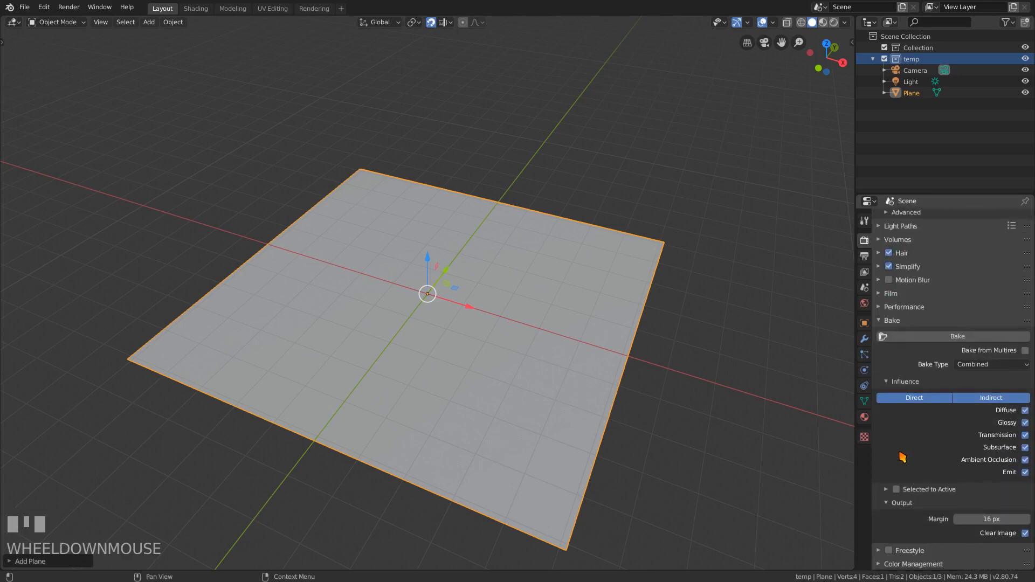
Add a Simple Subdivision Surface modifier to the plane with 6 render and 6 viewport subdivisions and quality 1.
click(864, 338)
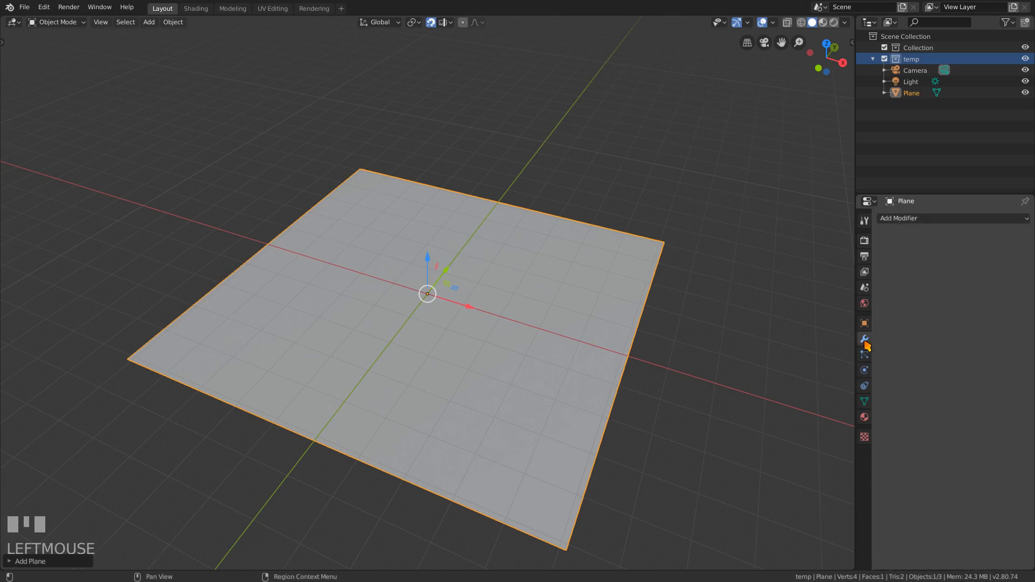
click(923, 219)
click(812, 405)
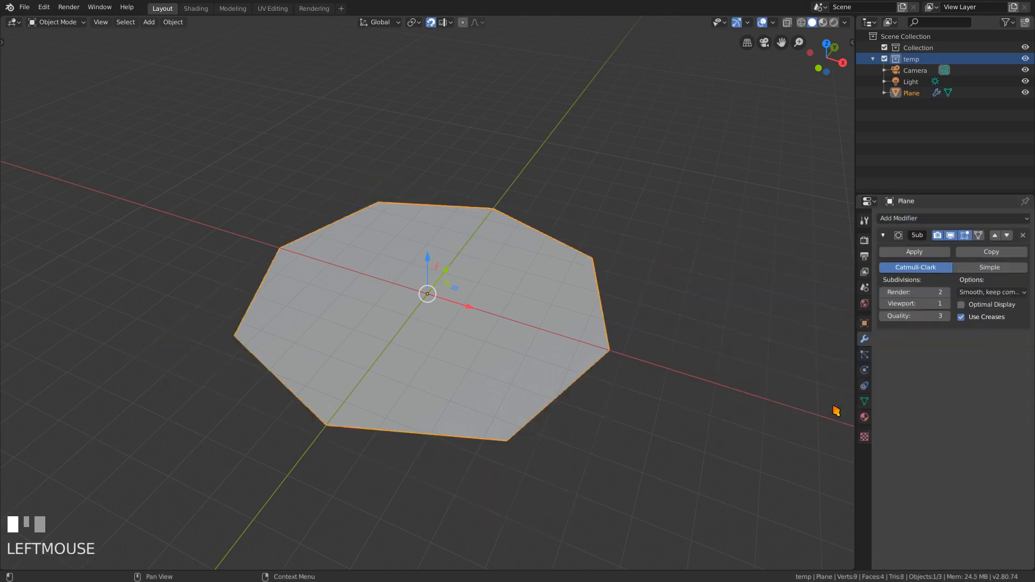
click(990, 268)
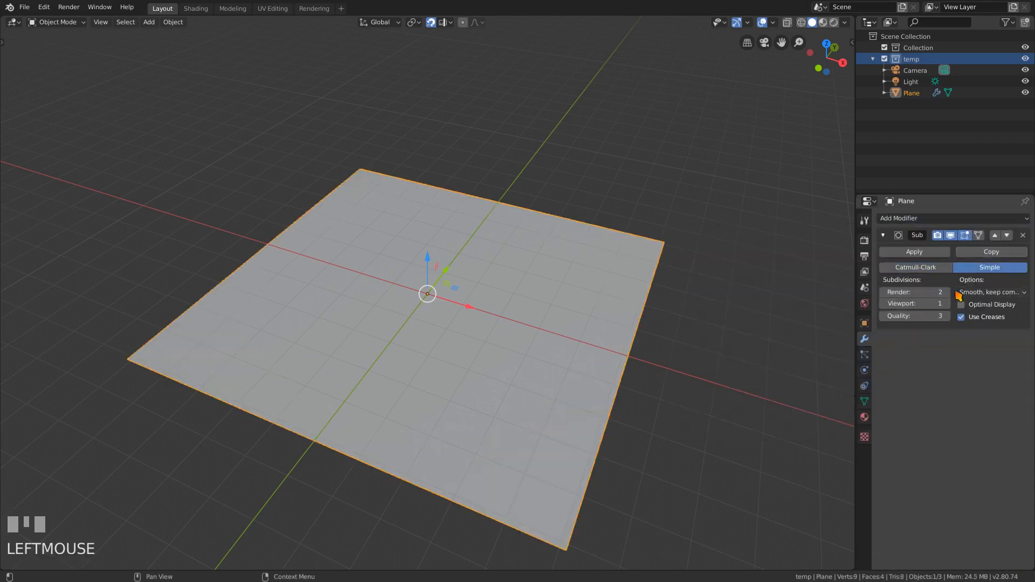
click(923, 292)
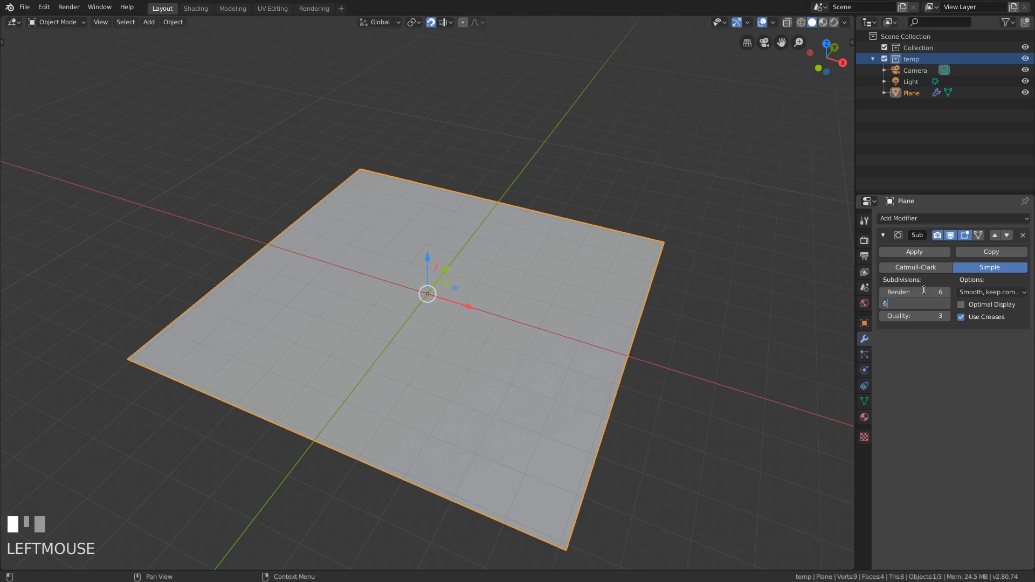
key(Return)
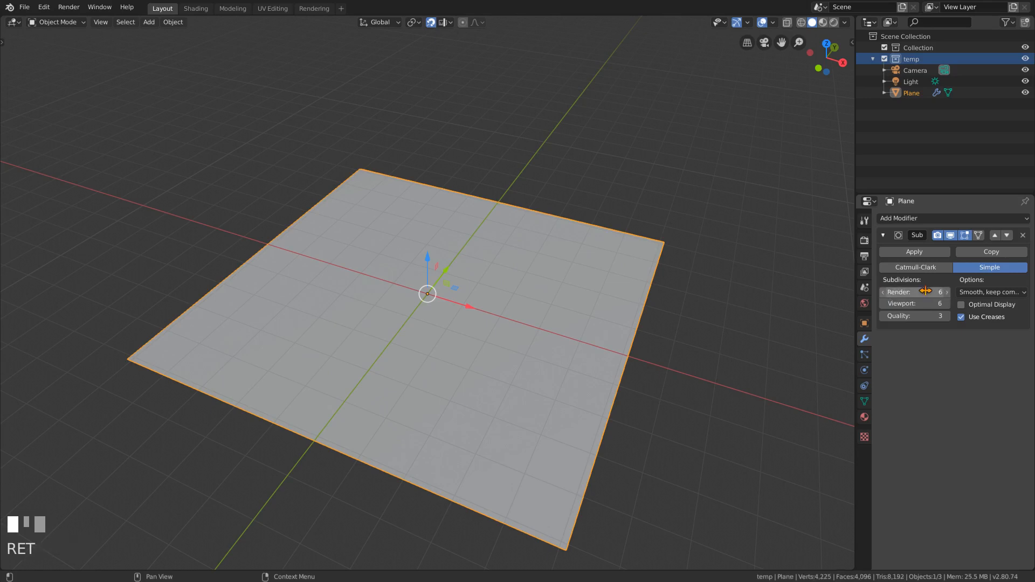
double_click(884, 317)
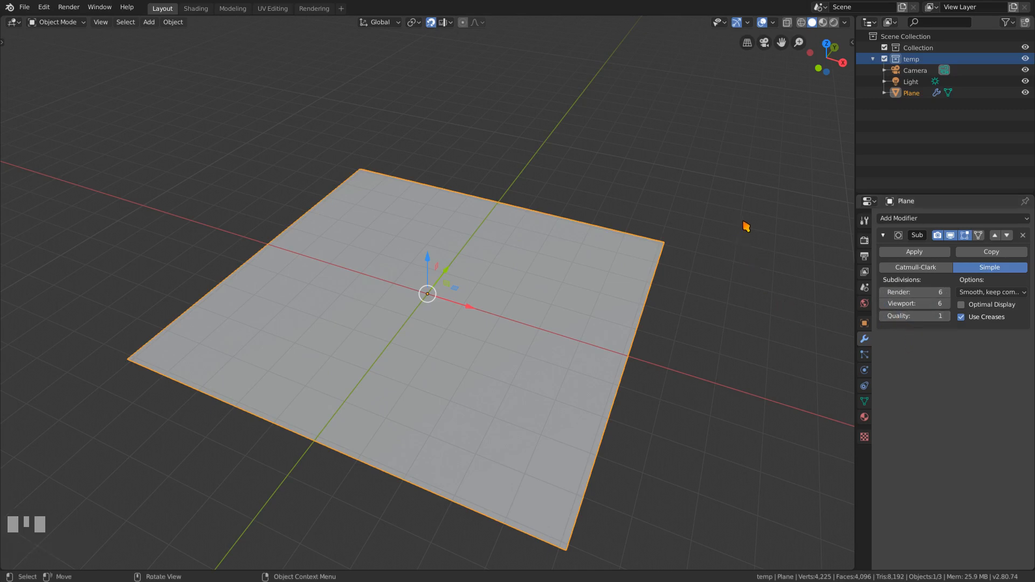
Show the wireframe overlay in the viewport and briefly check the plane's face orientation.
click(774, 22)
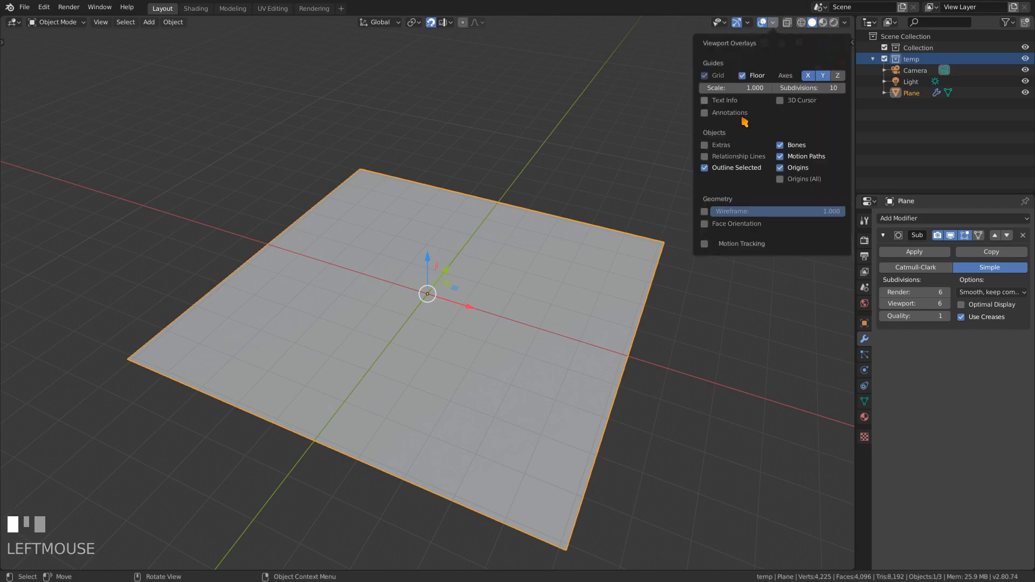
click(704, 211)
click(705, 224)
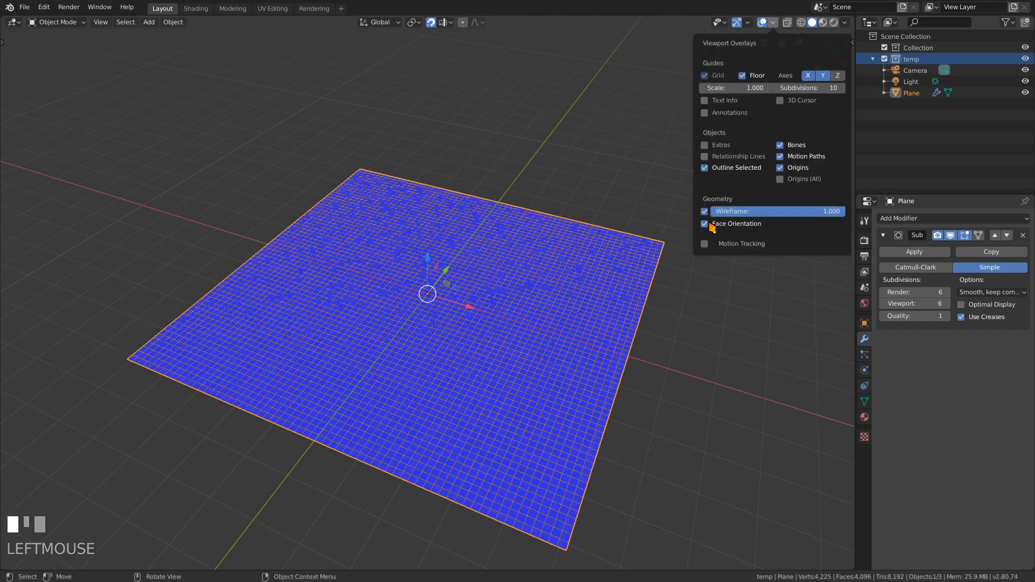
click(711, 226)
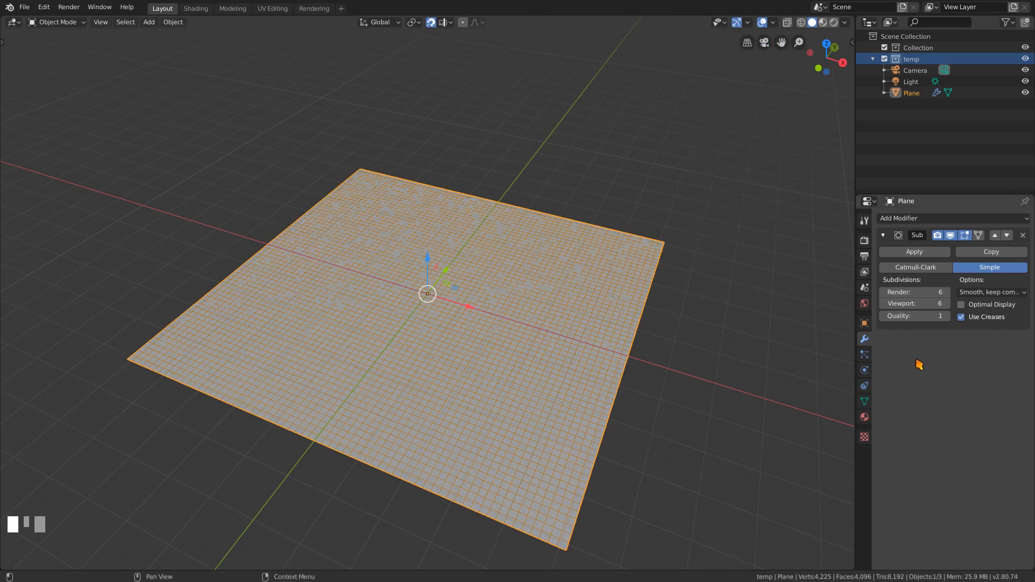
Apply the plane's Subdivision Surface modifier and add a Displace modifier.
click(915, 254)
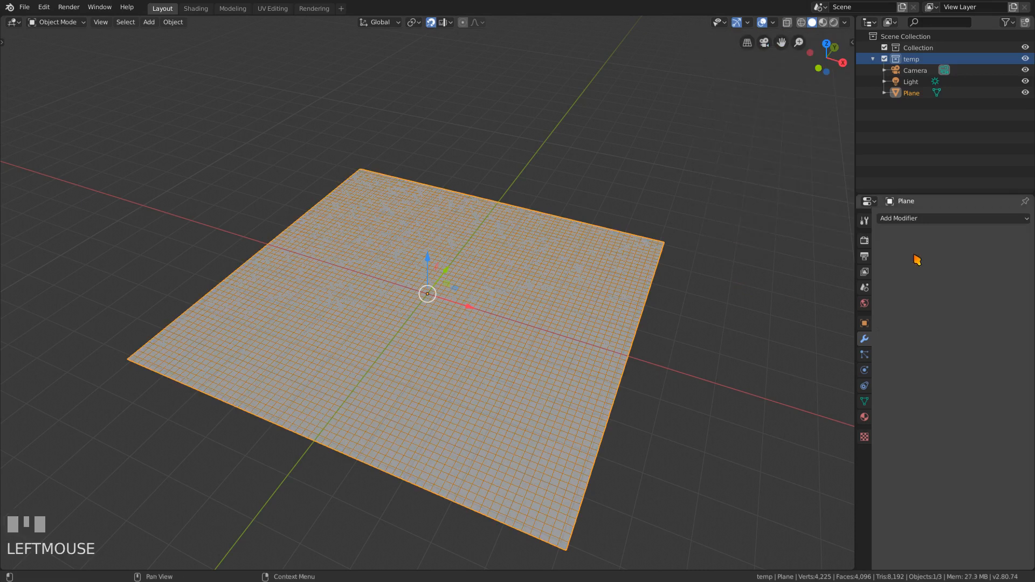
click(915, 219)
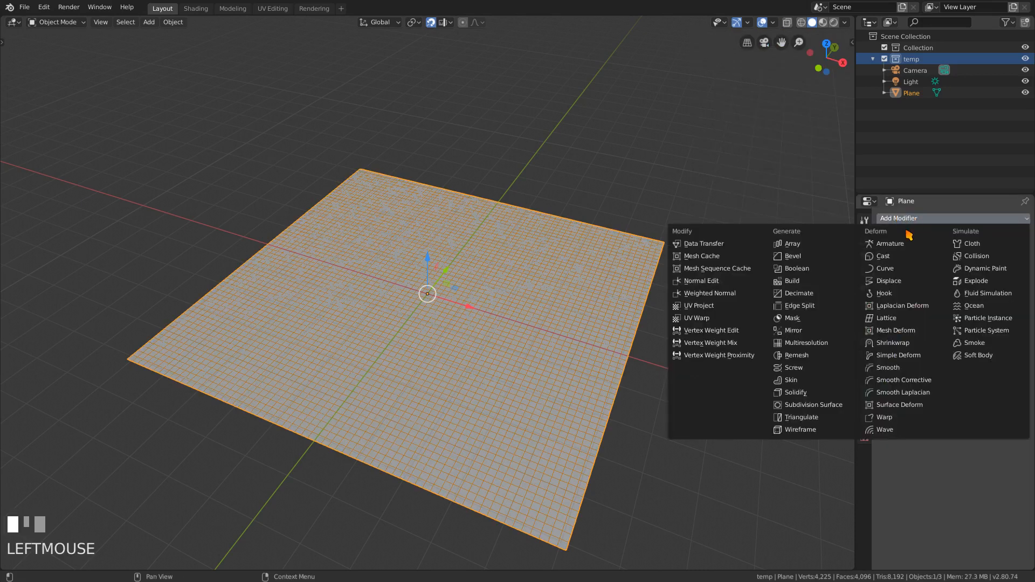
click(898, 282)
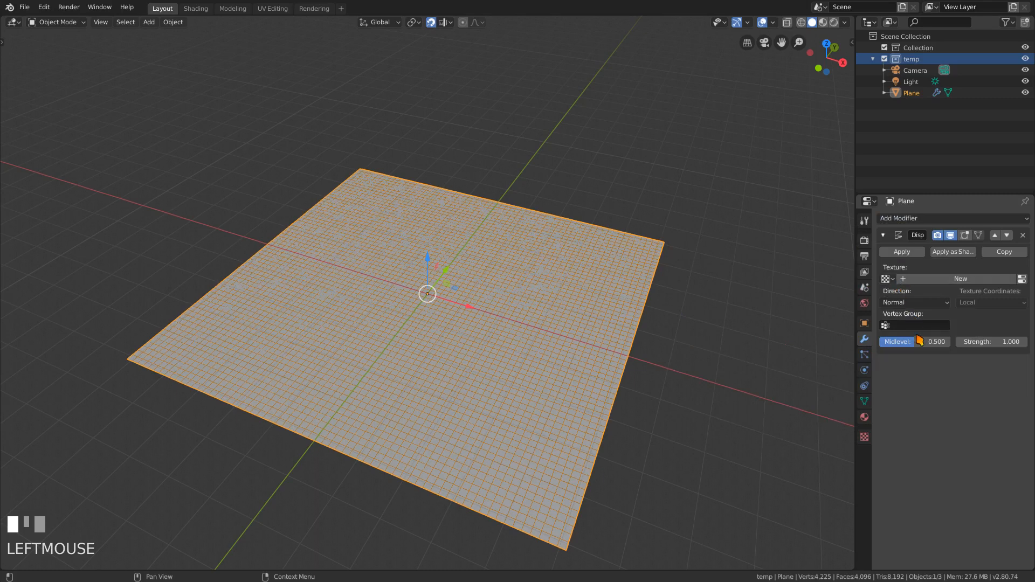
Set the Displace modifier's midlevel to 0 and its strength to -50.
drag(920, 342, 885, 343)
drag(992, 346, 852, 345)
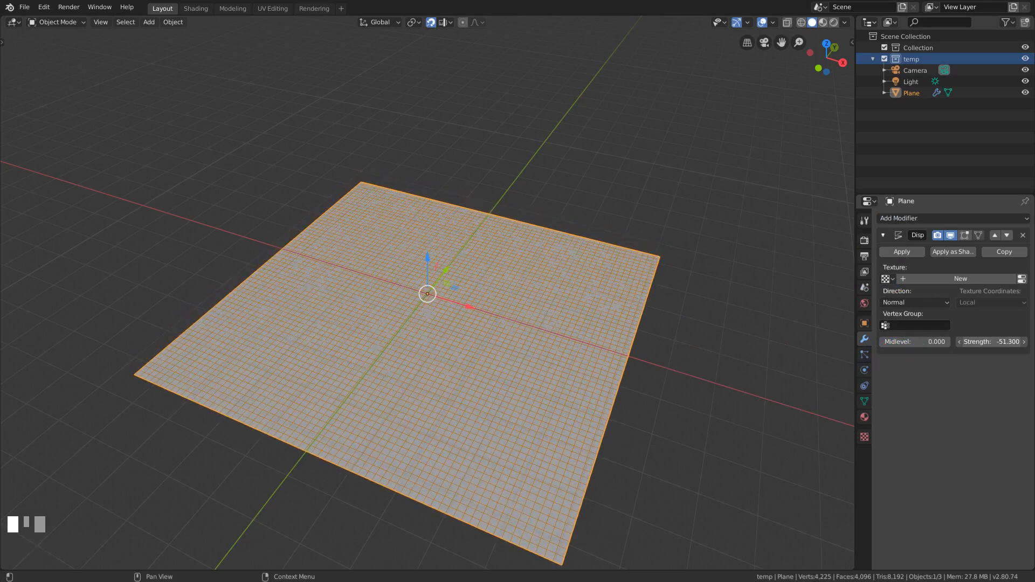
click(1001, 345)
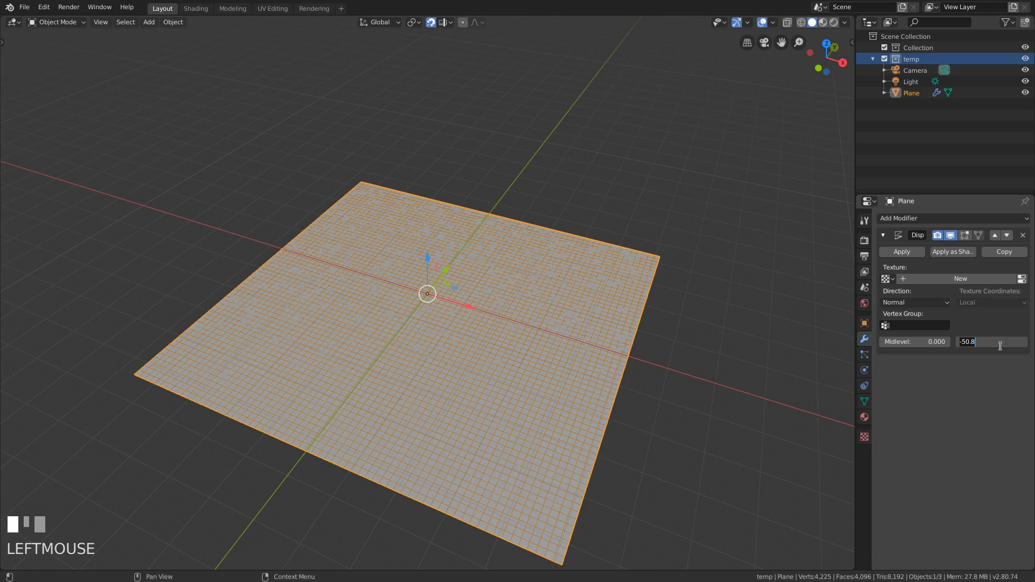
key(BackSpace)
key(Return)
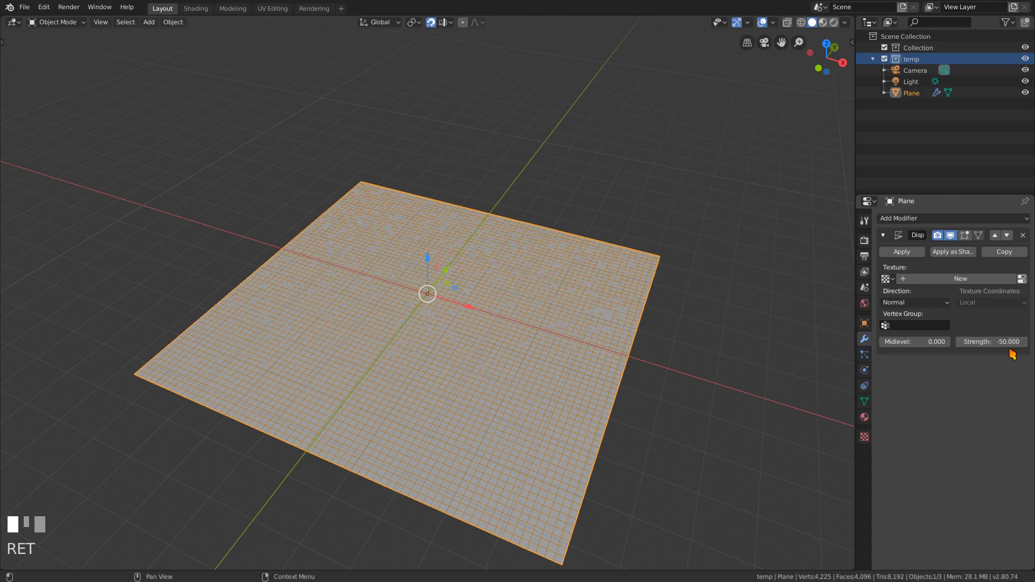
Create a new texture for the Displace modifier and load A_1_heightmap.png from the dune map folder into it.
click(925, 280)
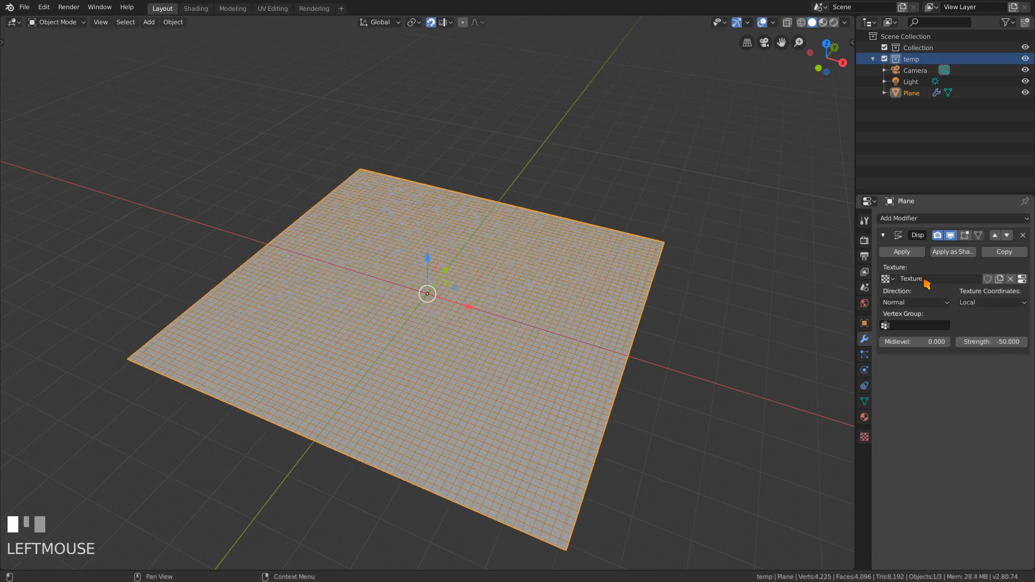
click(1022, 279)
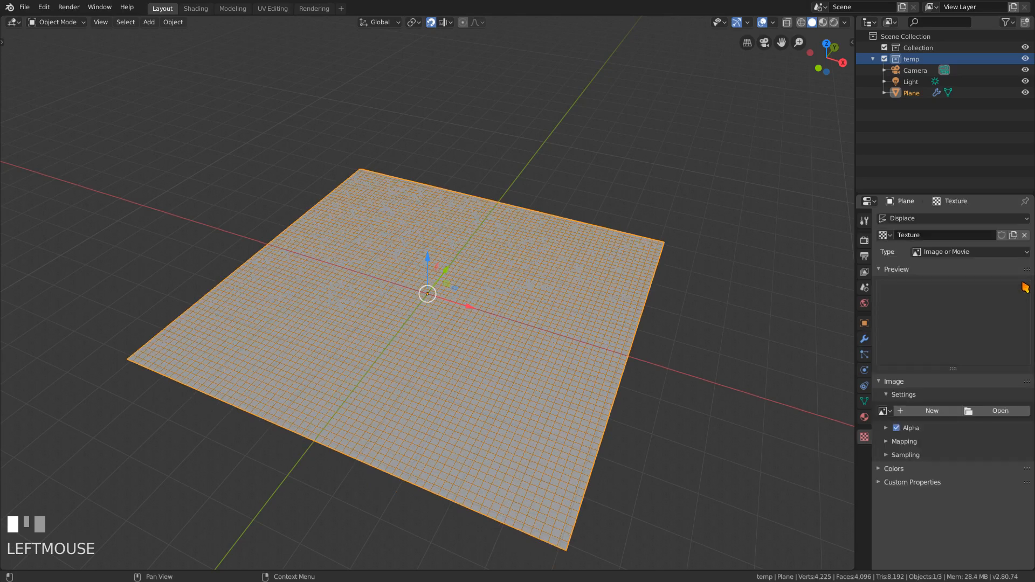
click(982, 413)
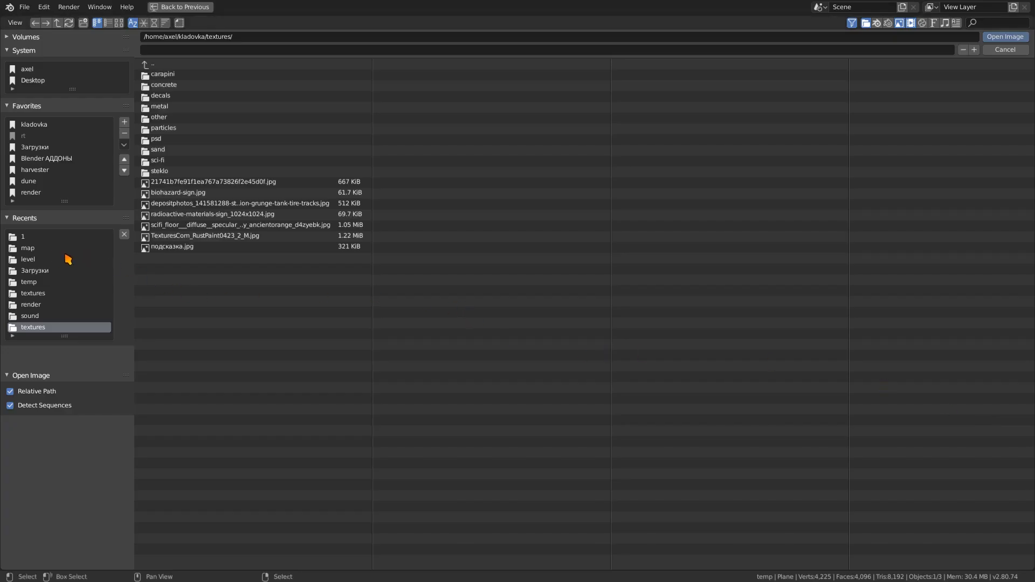
click(33, 248)
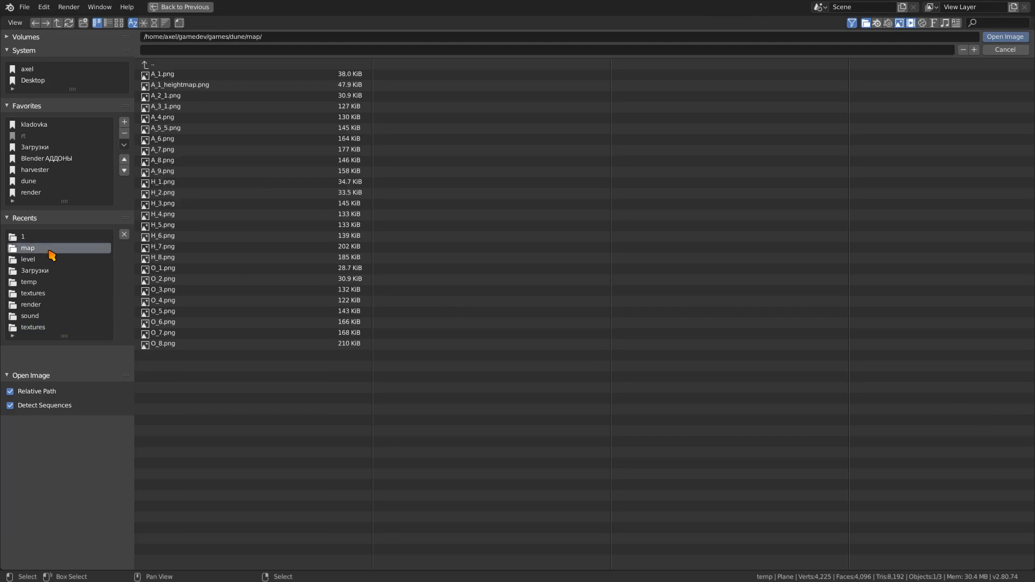
double_click(221, 87)
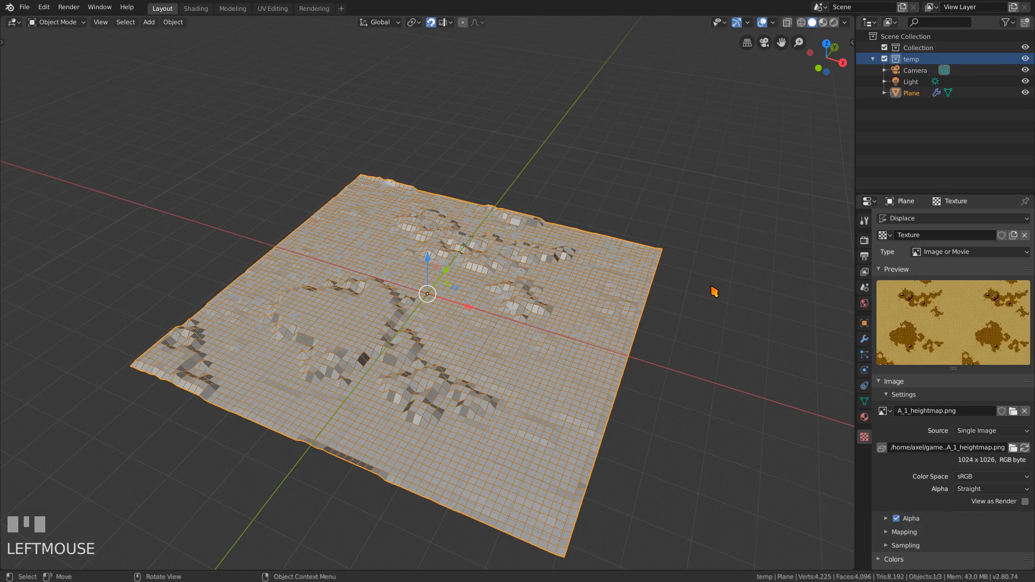
key(Home)
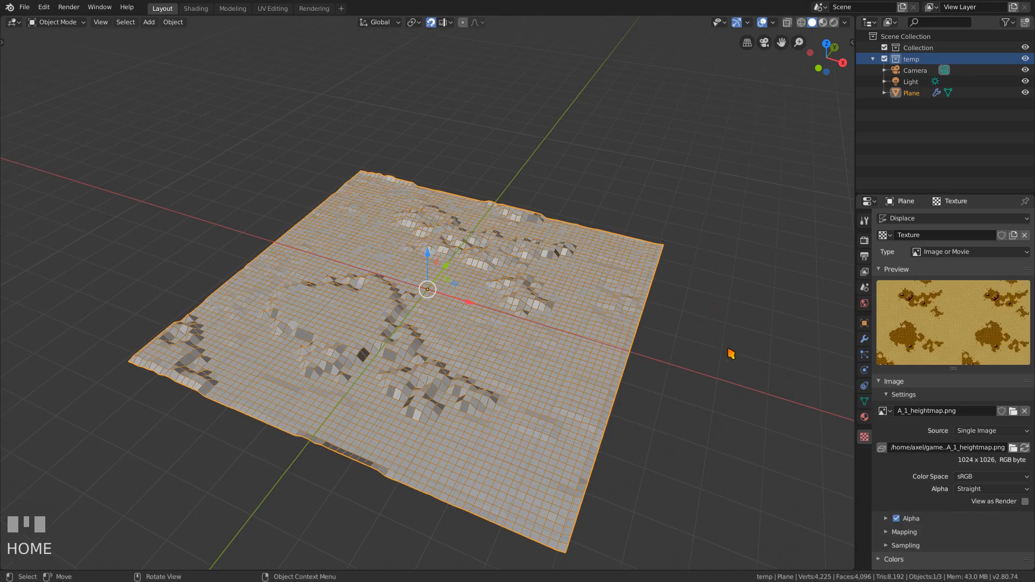
Enable alpha calculation for the heightmap texture and set the image's color space to Non-Color.
click(886, 519)
click(1015, 539)
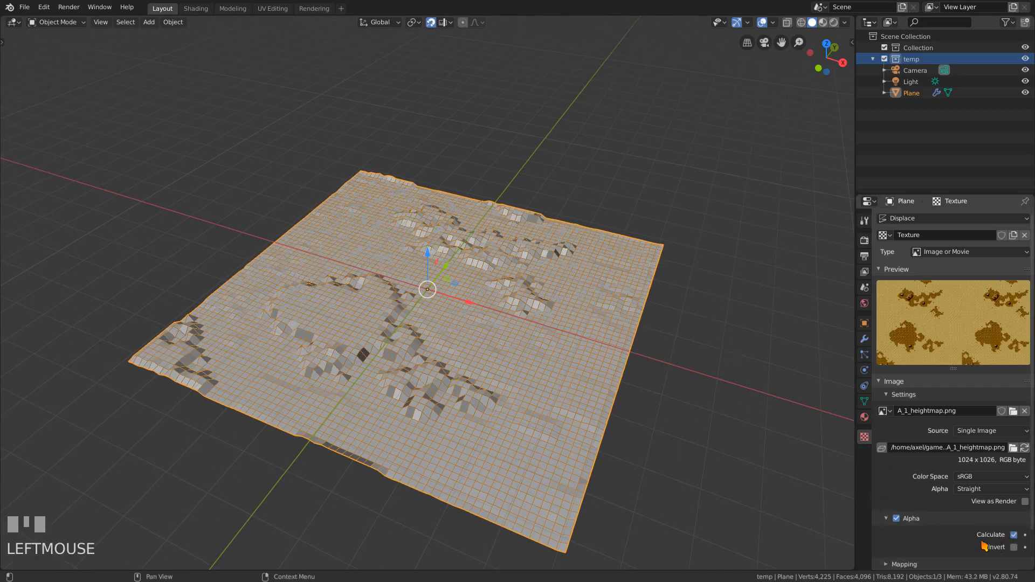
click(886, 519)
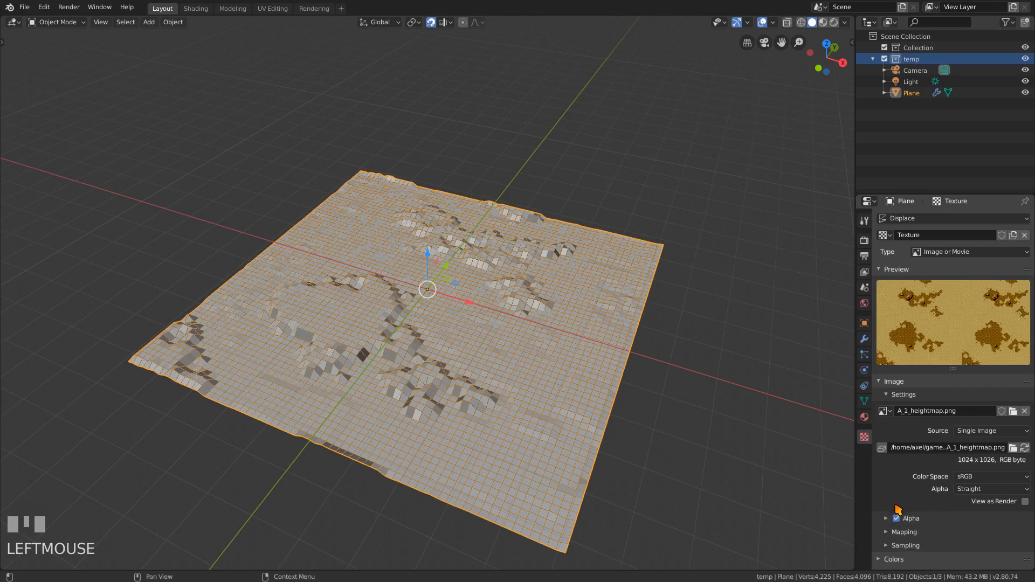
click(979, 477)
click(977, 437)
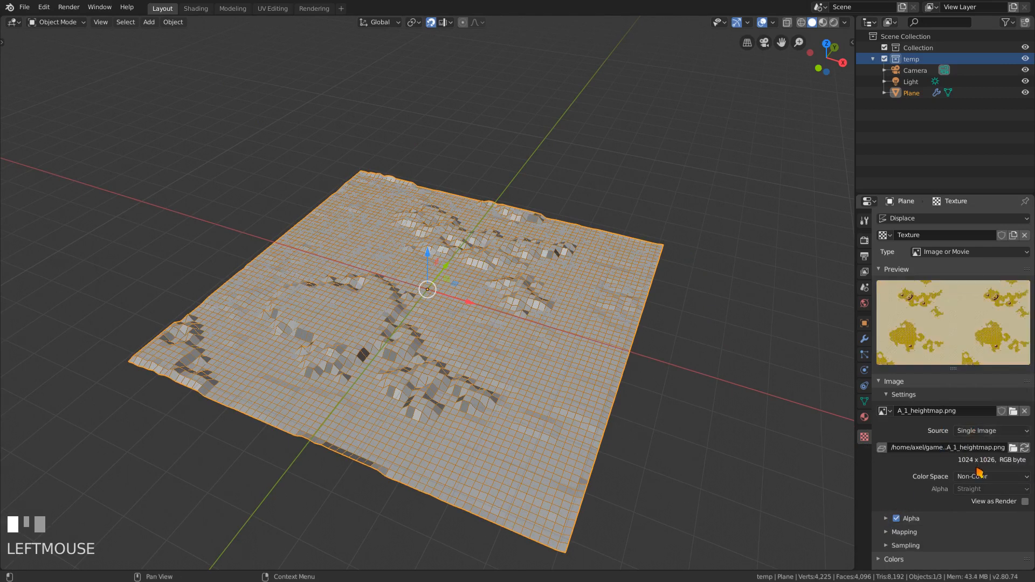
scroll(896, 483, down, 1)
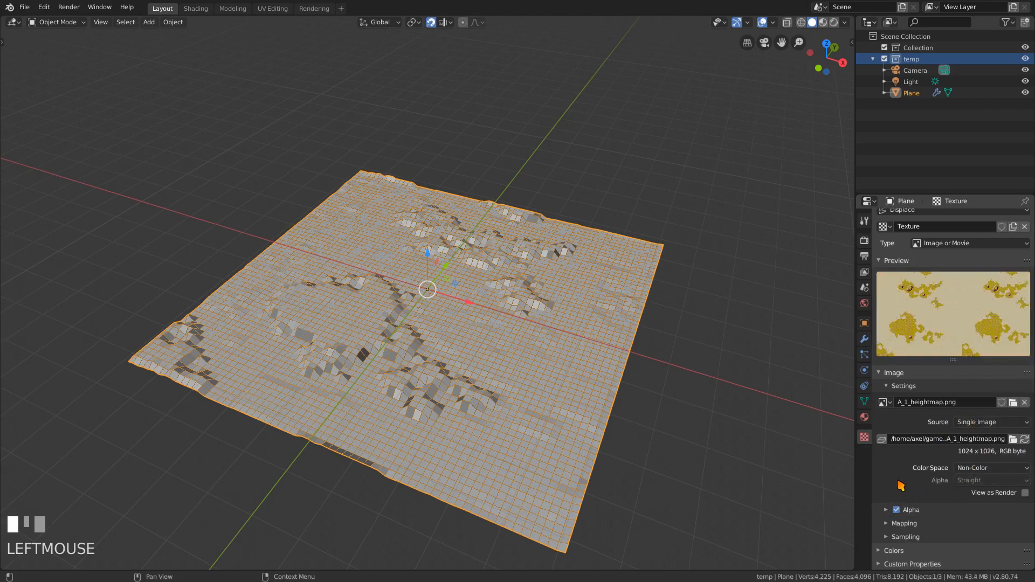
Add a Smooth modifier to the plane after the Displace modifier and set its factor to 1.5.
click(865, 339)
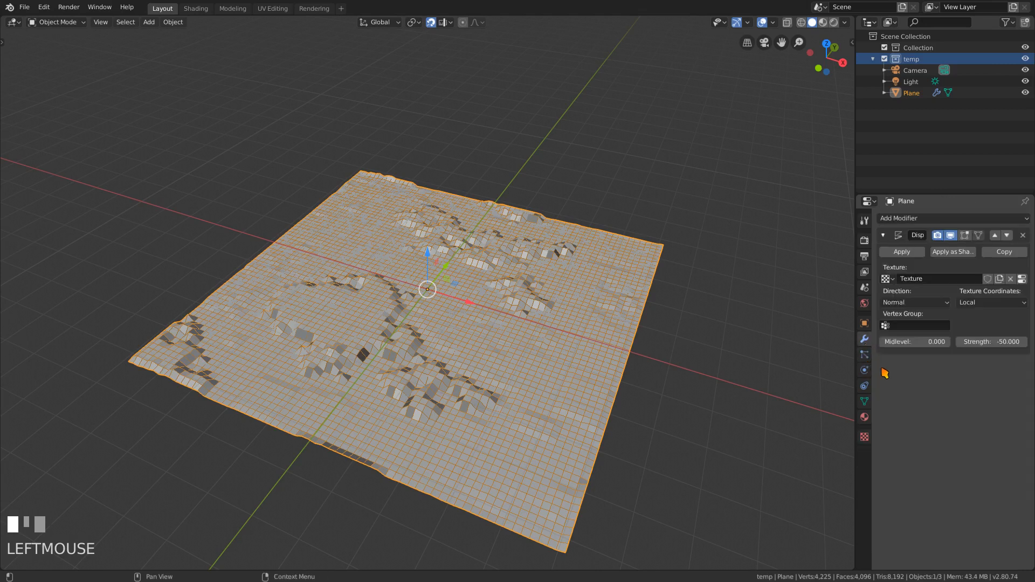
key(n)
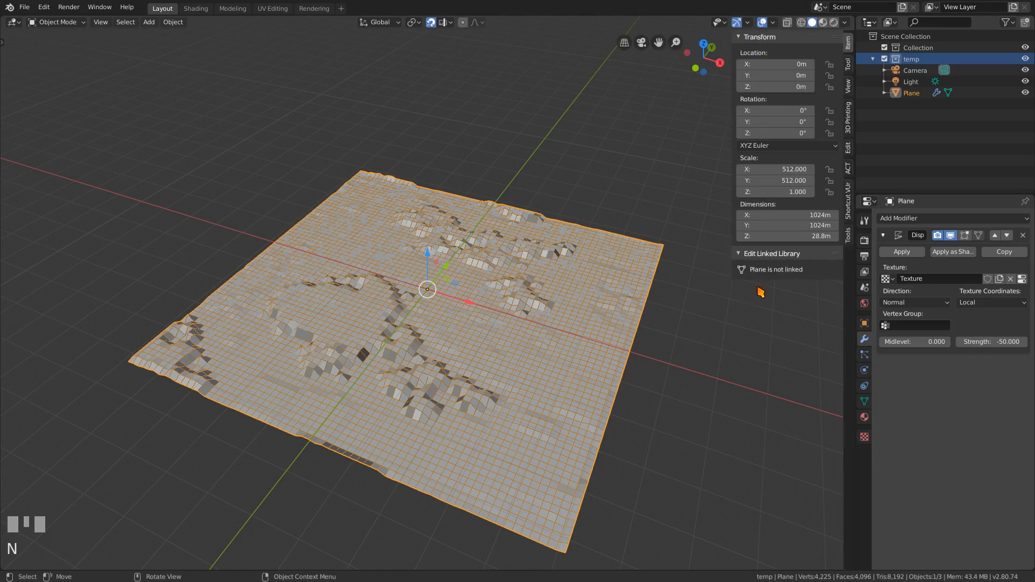
click(921, 218)
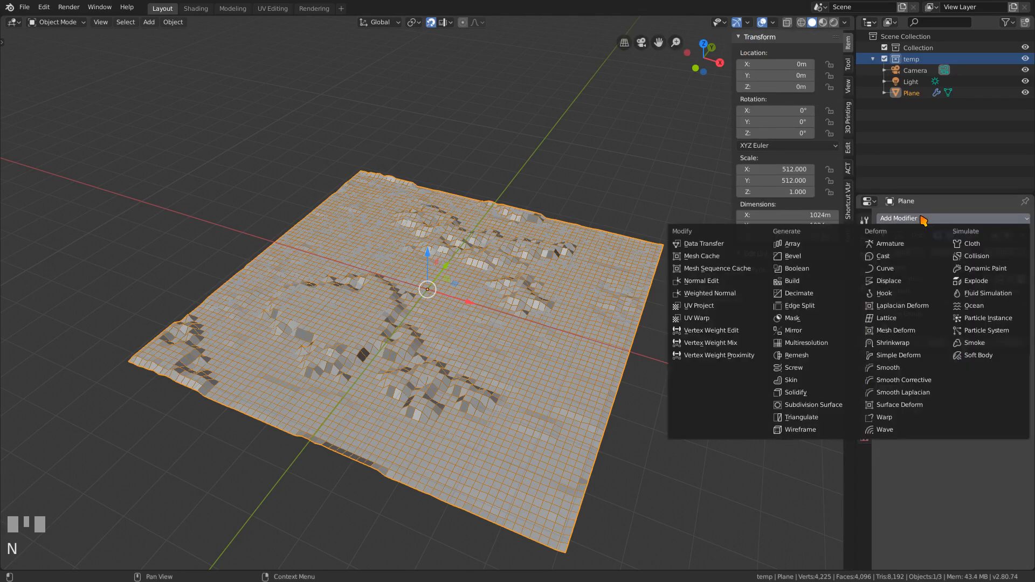
click(900, 368)
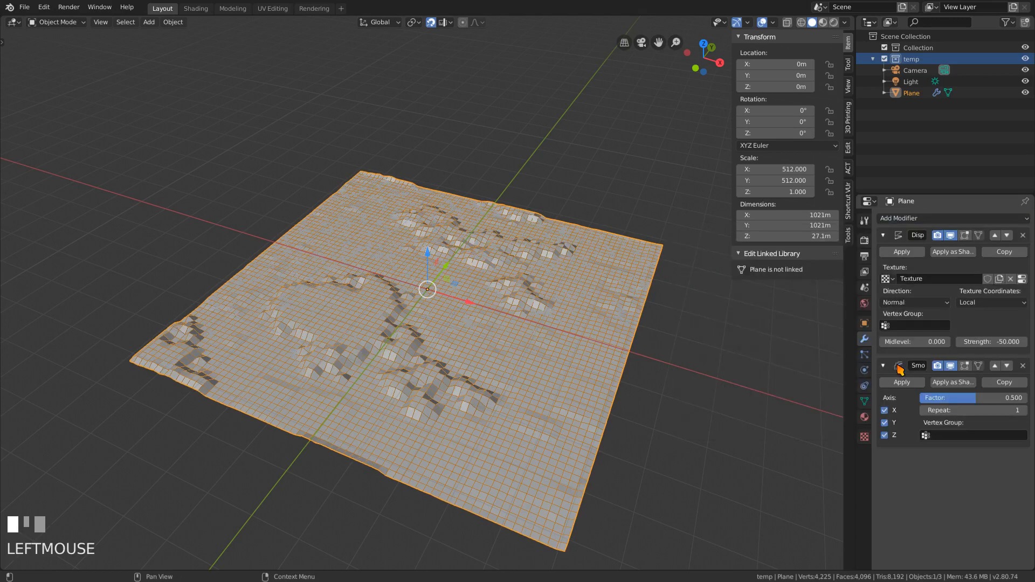
click(976, 398)
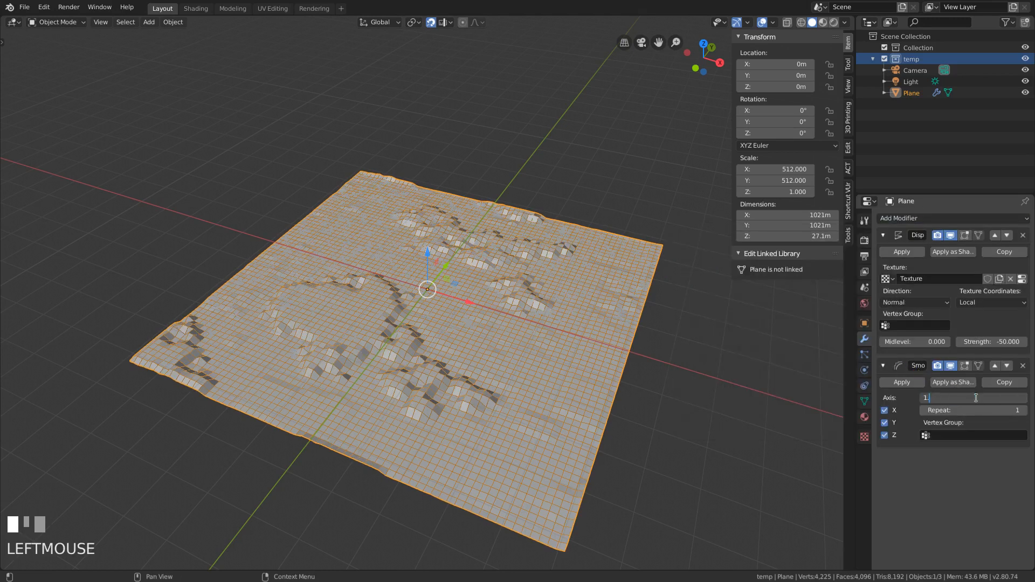
text(1.5)
key(Return)
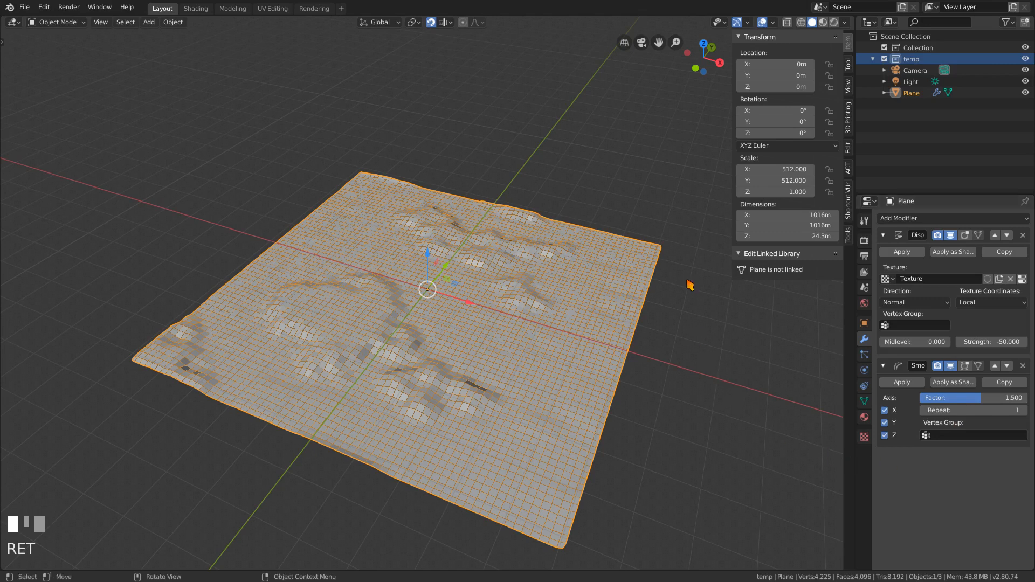
Display the terrain in material preview shading and switch to the Shading workspace with the whole plane framed.
click(823, 22)
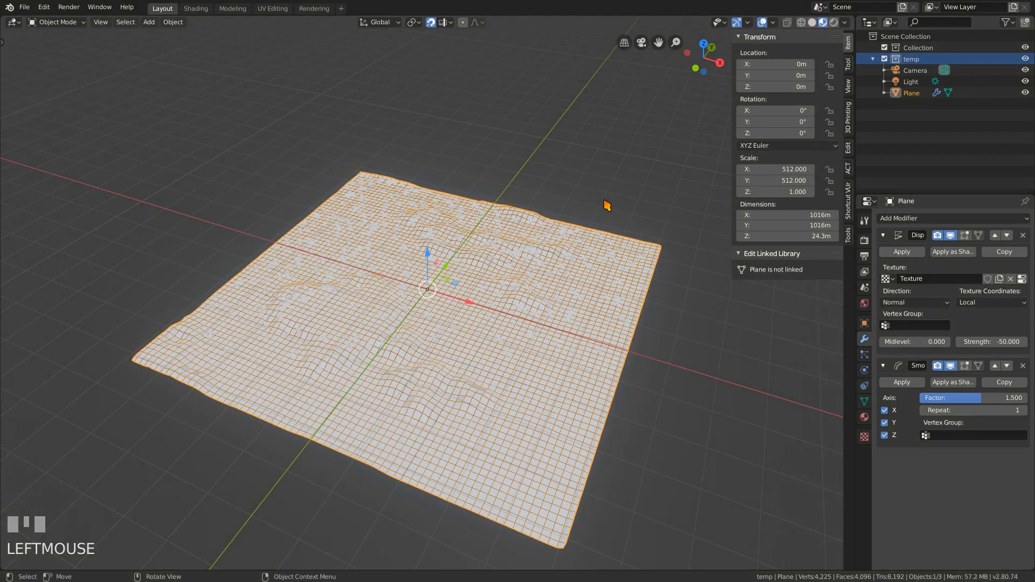
middle_drag(513, 335, 548, 344)
click(196, 8)
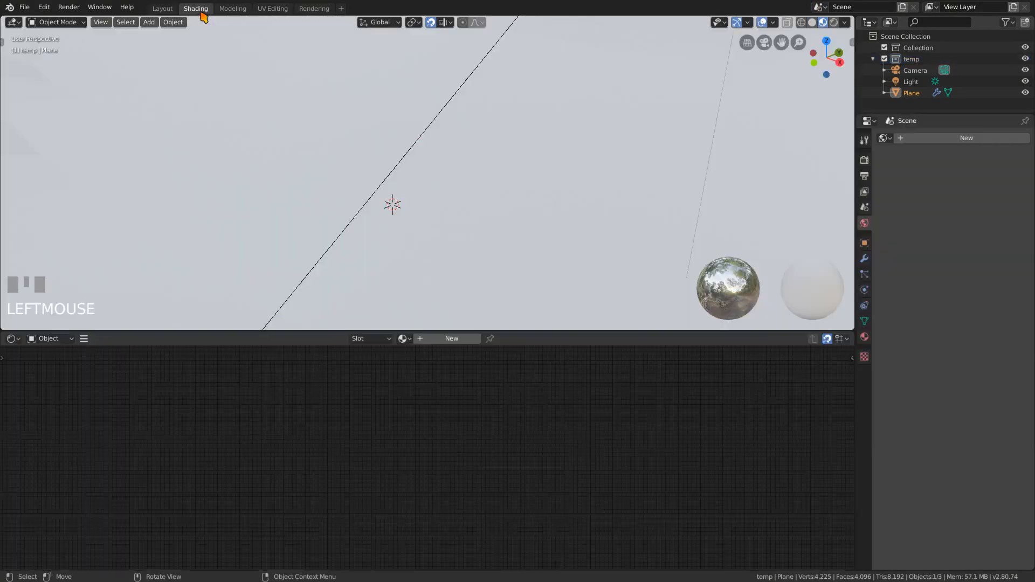
key(Home)
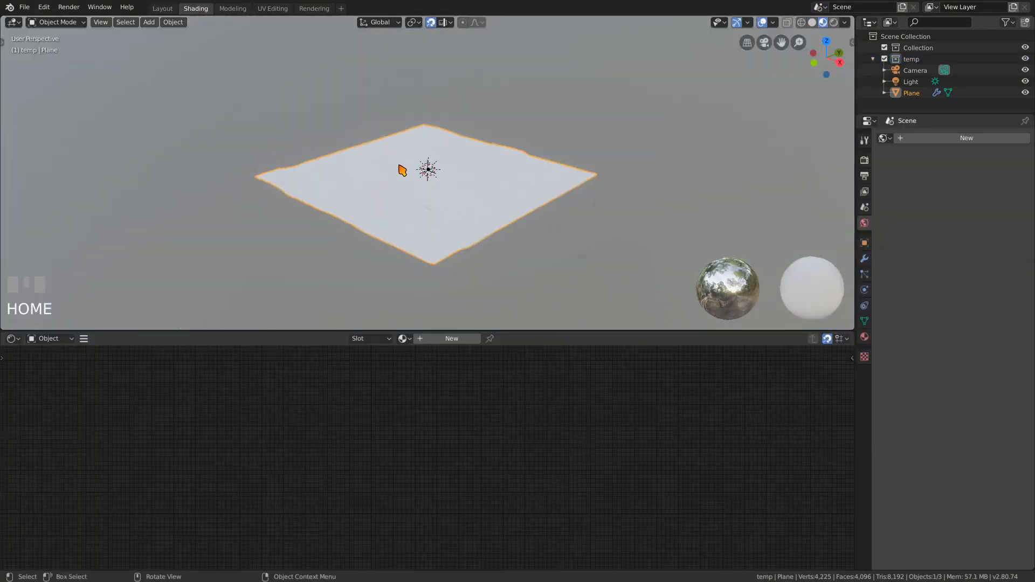
middle_drag(423, 201, 485, 243)
scroll(474, 268, up, 4)
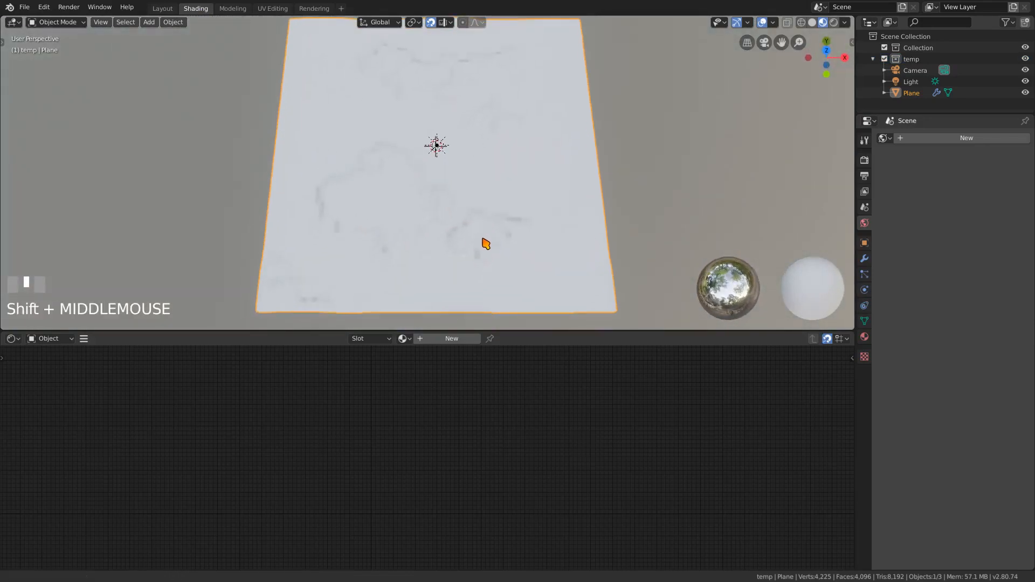
Create a new material for the plane and name it A1.
click(423, 341)
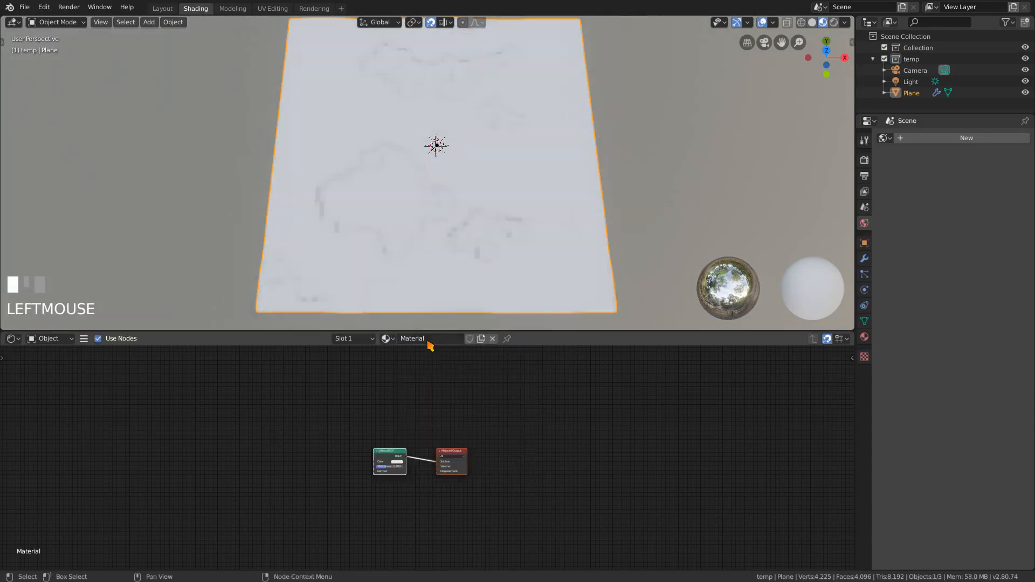
click(425, 341)
text(A1)
key(Return)
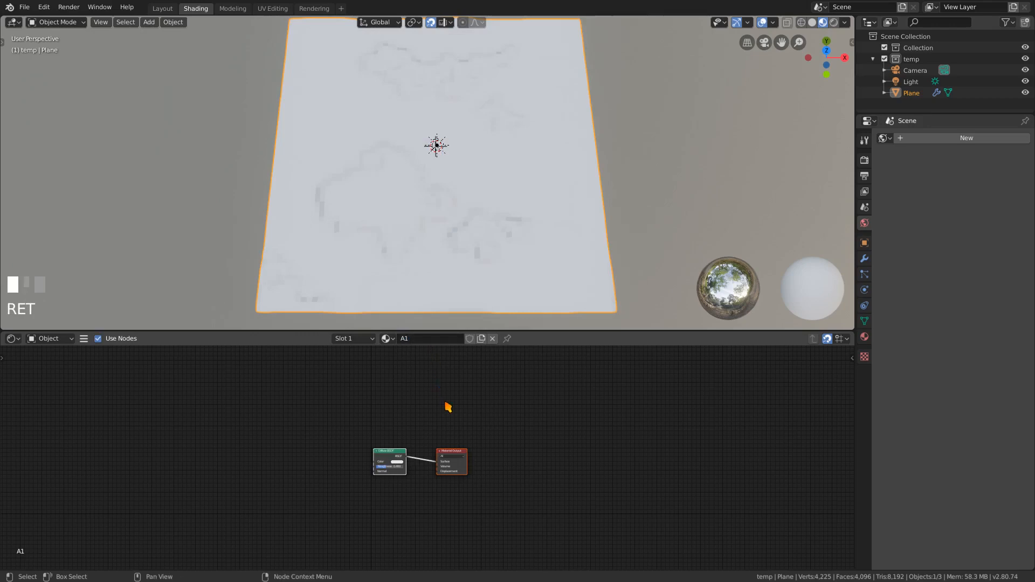
Maximize the shader node editor around the A1 material's nodes and show its header menus.
key(ctrl+space)
scroll(446, 370, up, 4)
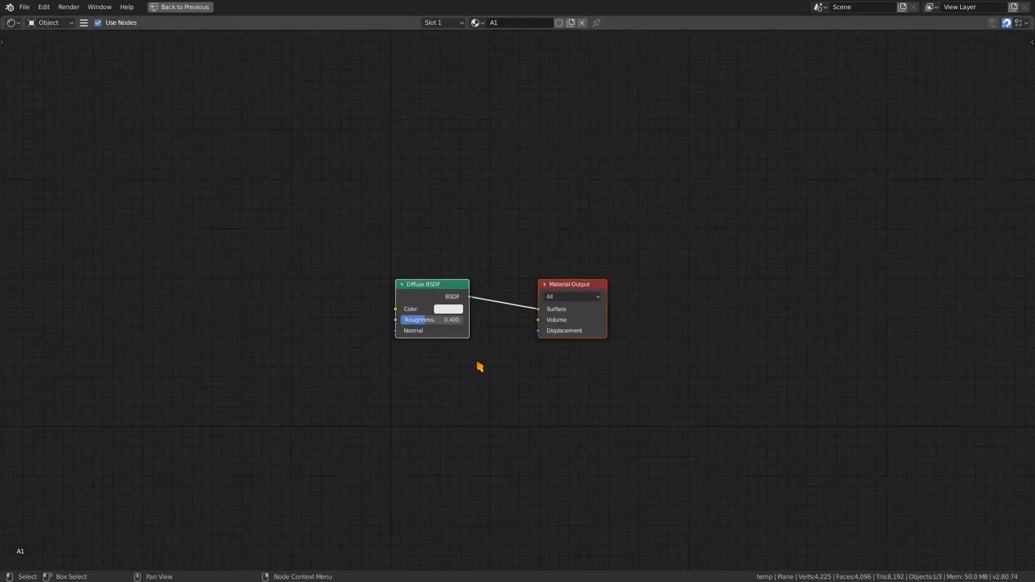
scroll(478, 365, up, 3)
middle_drag(460, 377, 504, 338)
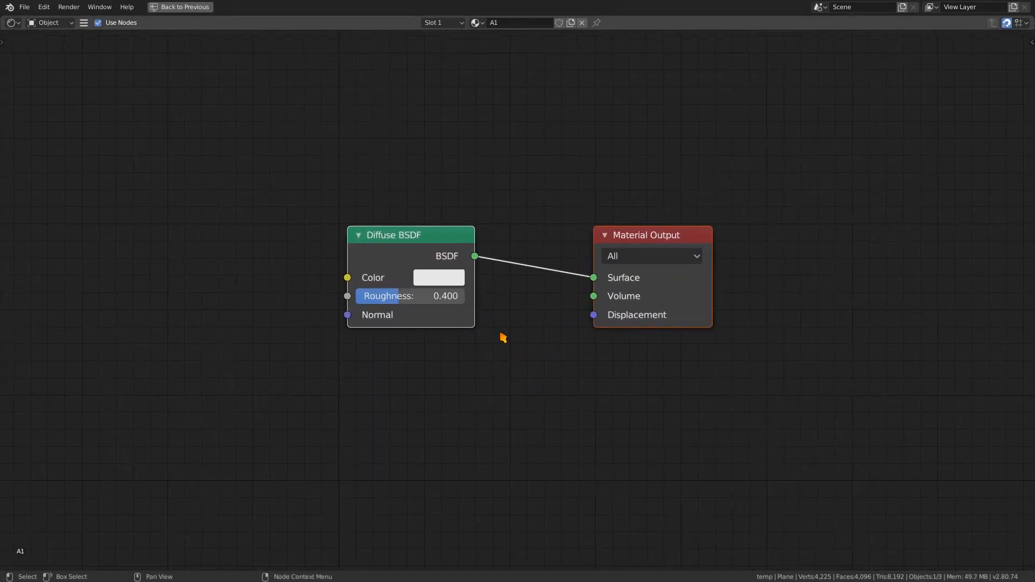
right_click(233, 27)
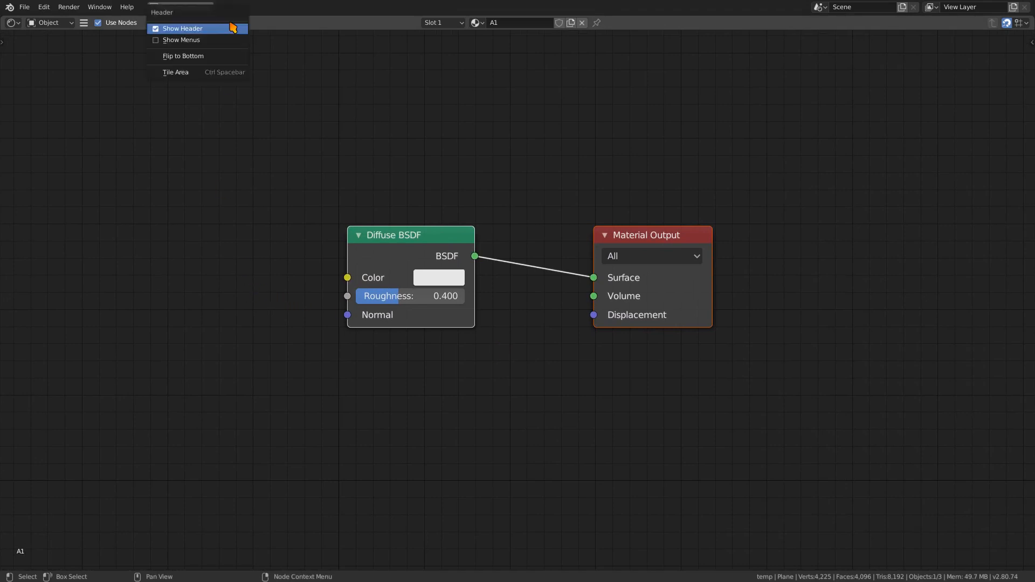
click(222, 42)
Add a Mapping node and place it to the left of the Diffuse BSDF node.
click(137, 23)
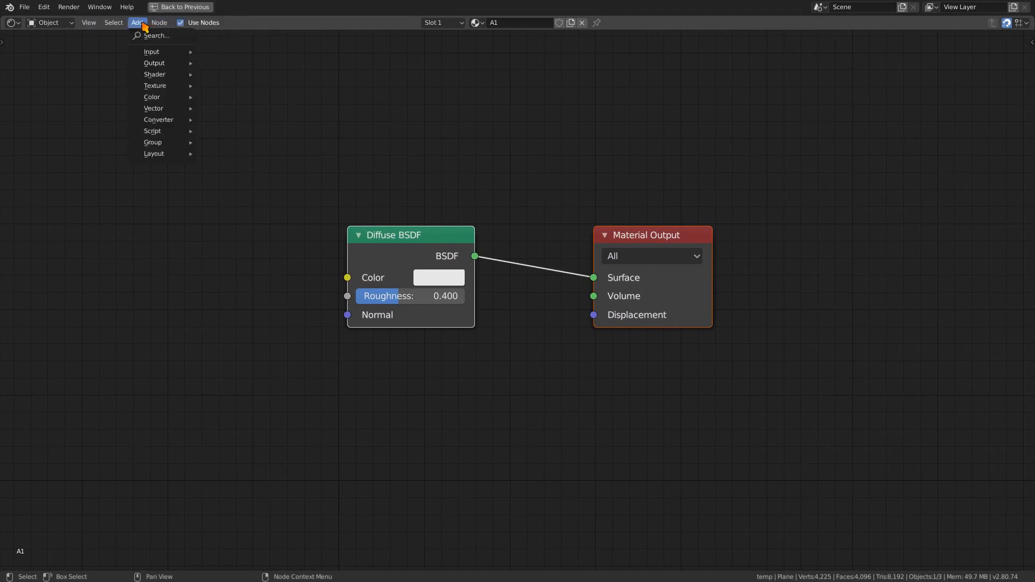
click(159, 36)
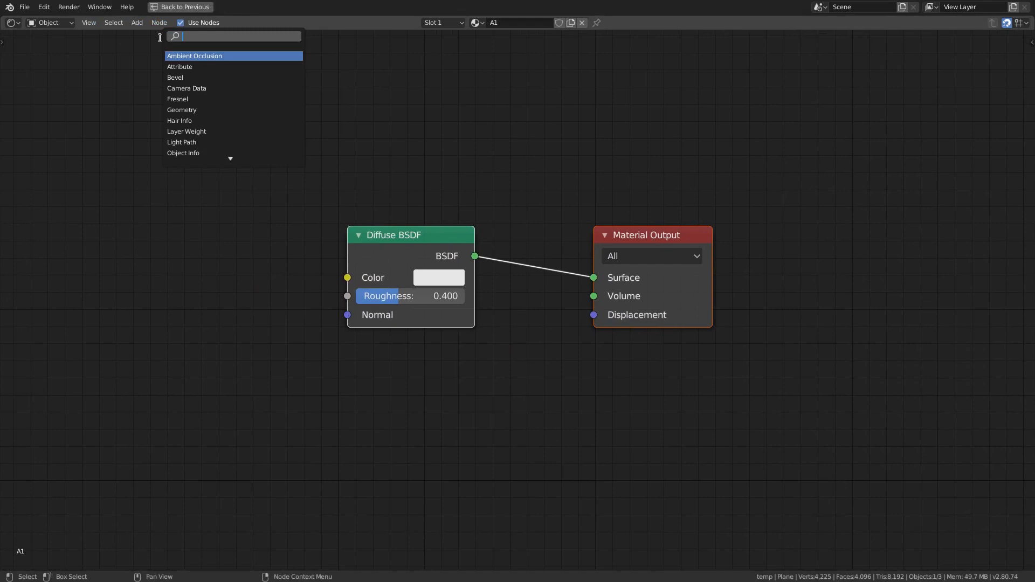
text(map)
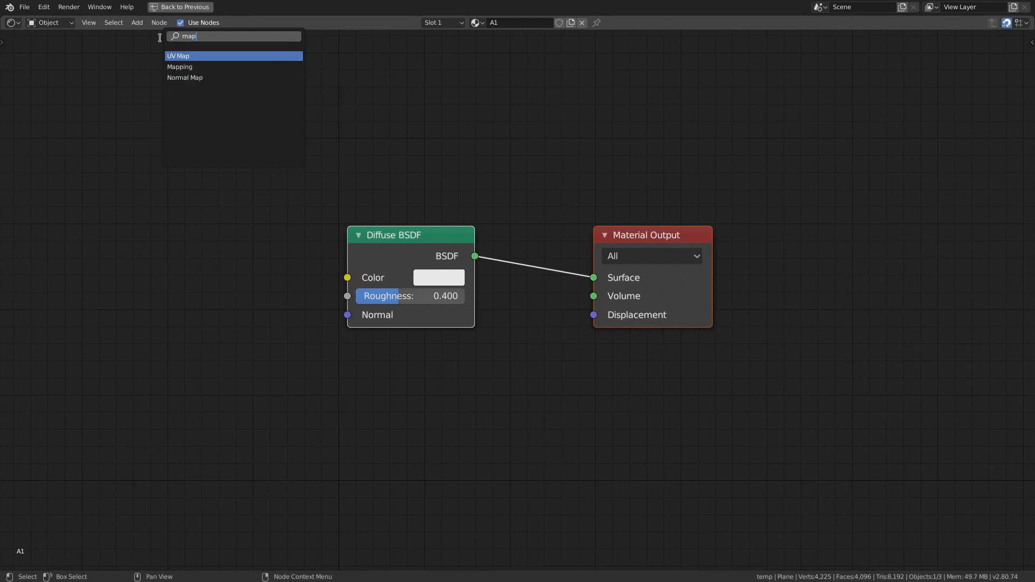
key(Down)
key(Return)
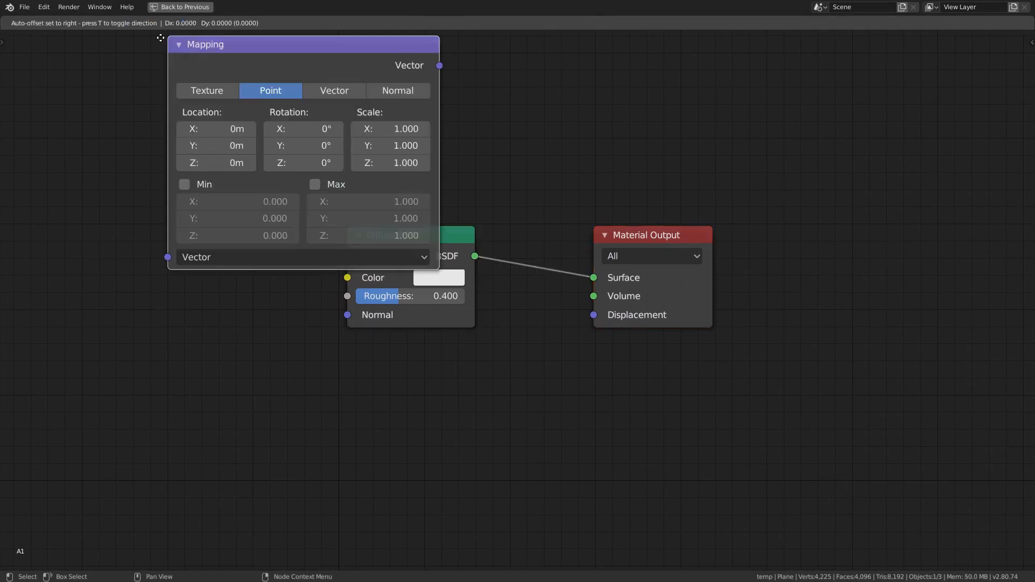
click(99, 164)
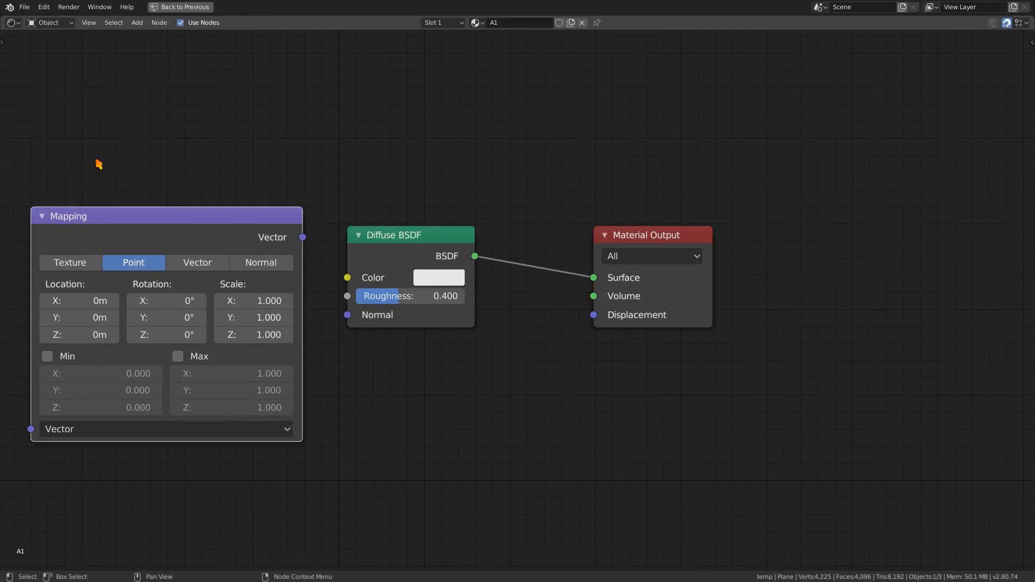
Move the Diffuse BSDF and Material Output nodes farther right to make room beside the Mapping node.
click(397, 233)
shift+click(611, 246)
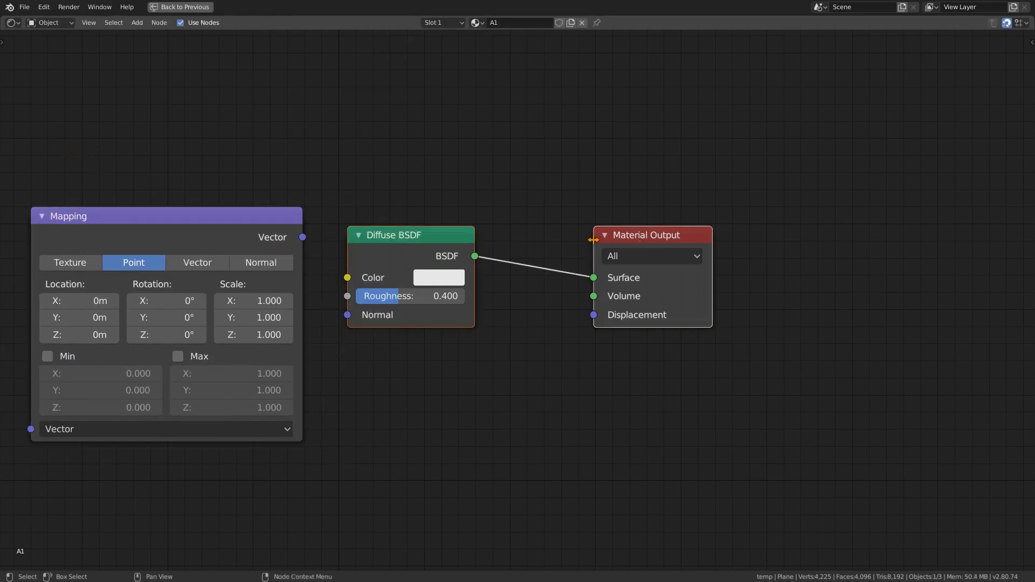
key(g)
click(716, 225)
scroll(407, 261, down, 2)
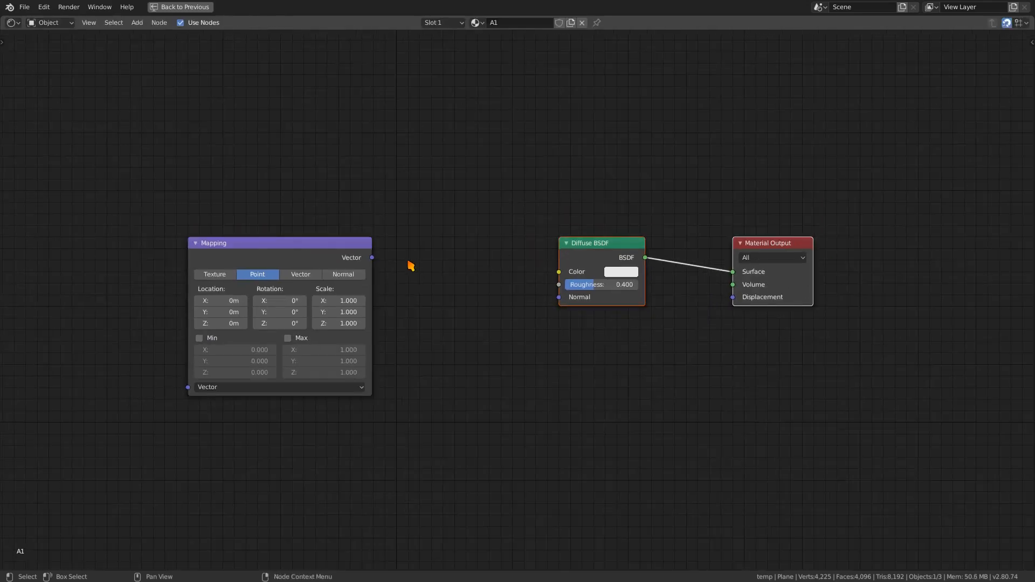
Add a Texture Coordinate node left of the Mapping node and connect its UV output to the Mapping node's Vector input.
click(137, 22)
click(152, 37)
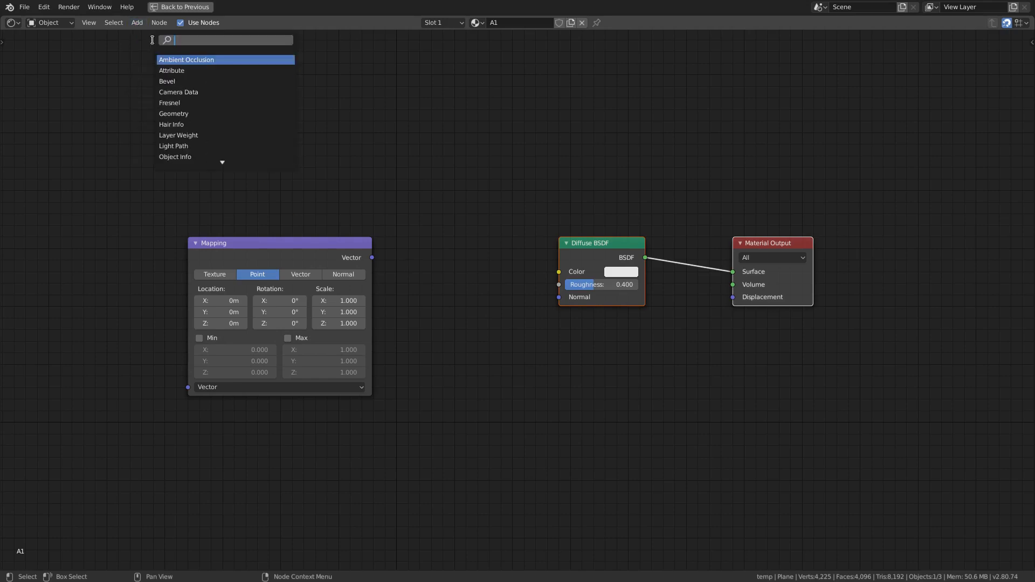
text(tex)
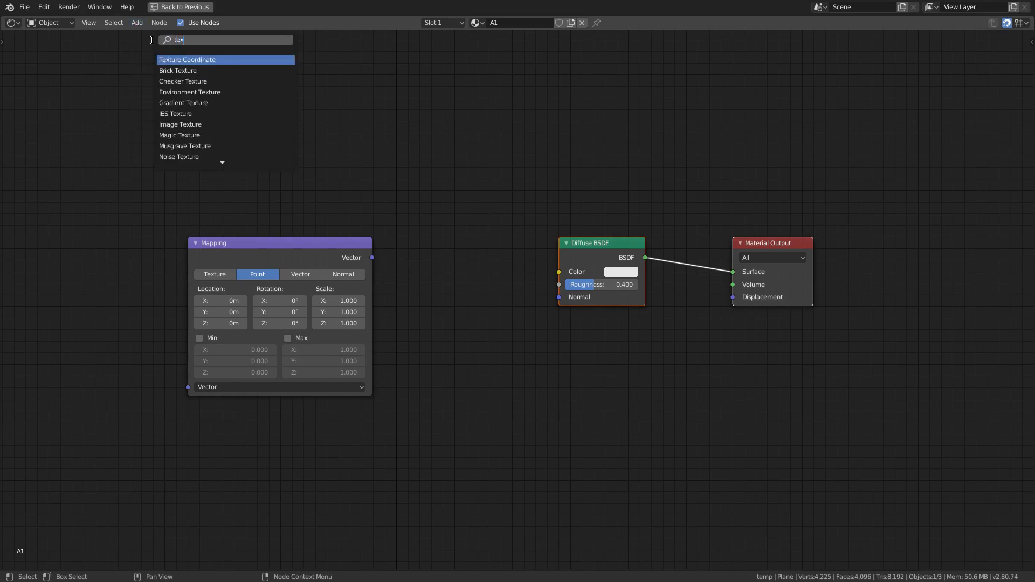
key(Return)
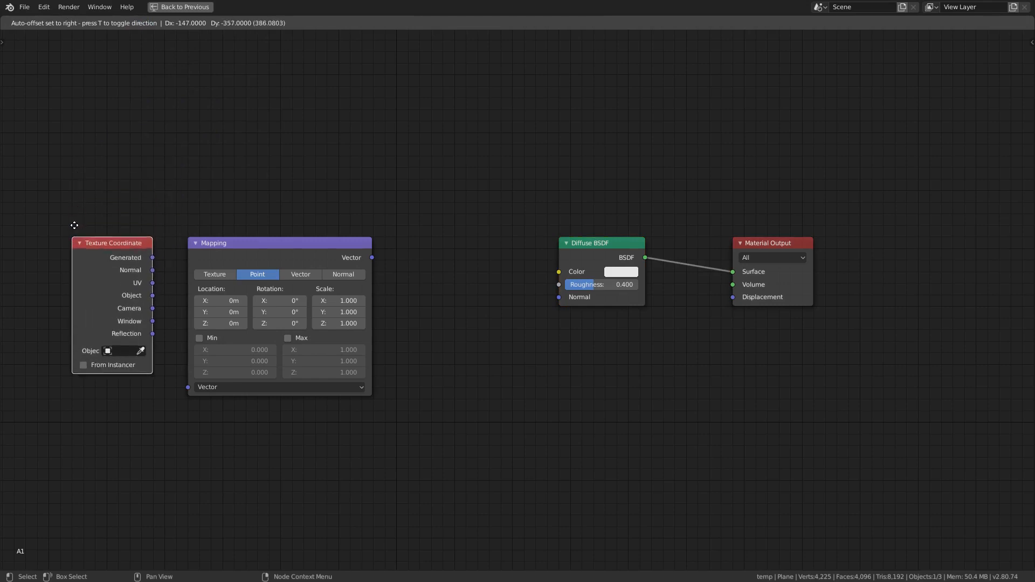
click(76, 245)
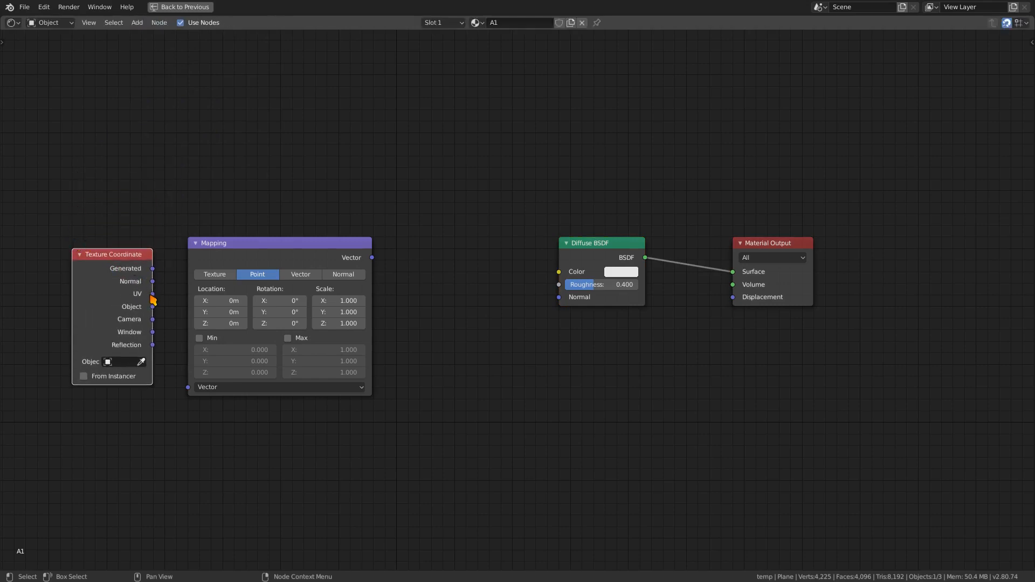
drag(153, 295, 188, 387)
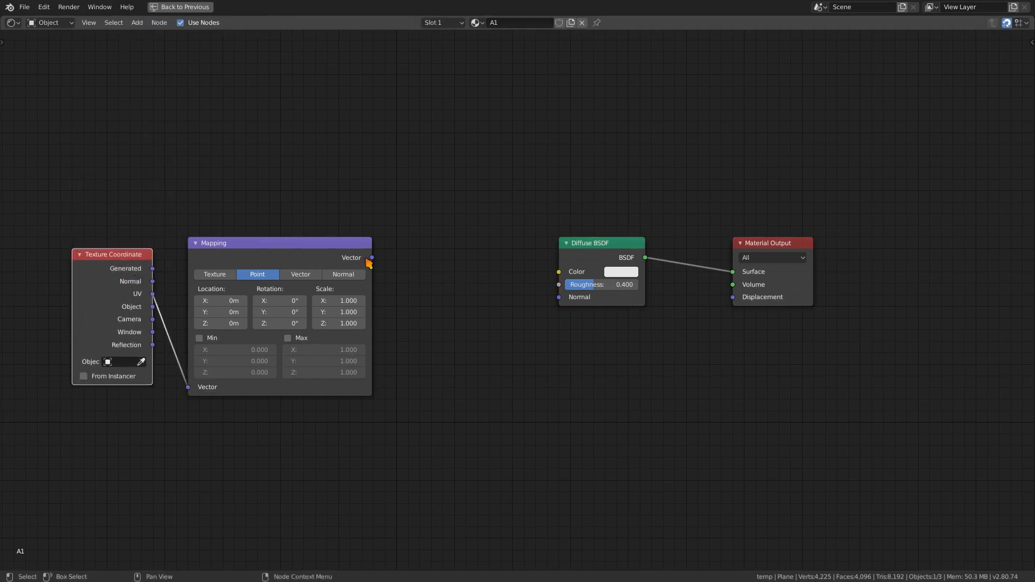
Add an Image Texture node between the Mapping and Diffuse BSDF nodes and place a duplicate of it directly below.
click(312, 155)
key(shift+a)
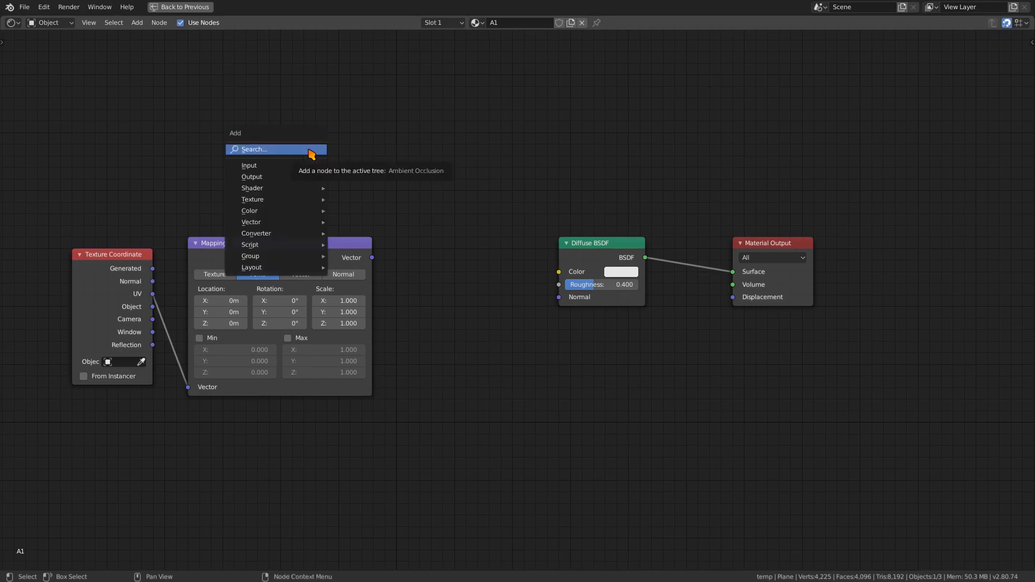
click(307, 151)
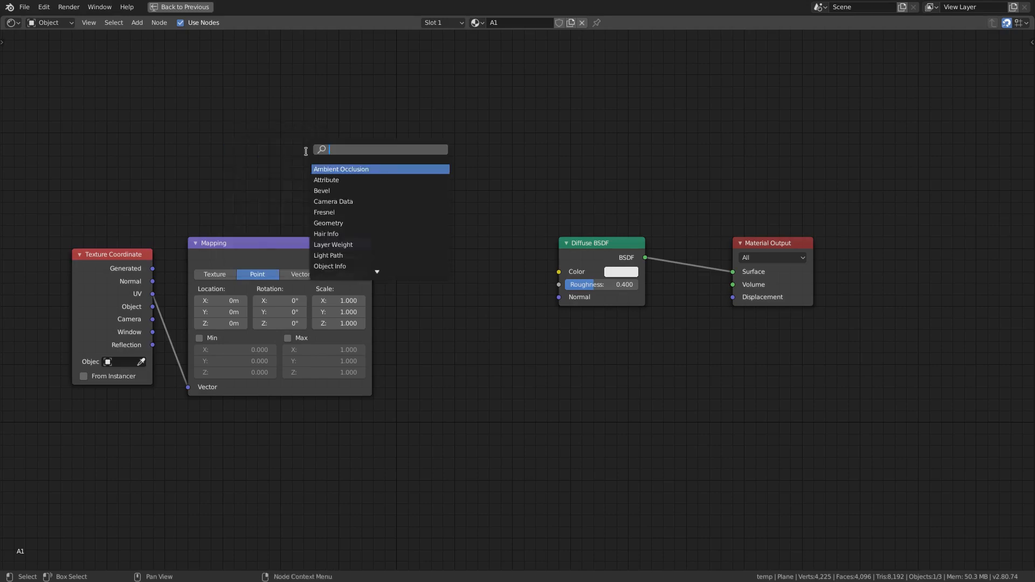
text(ima)
key(Return)
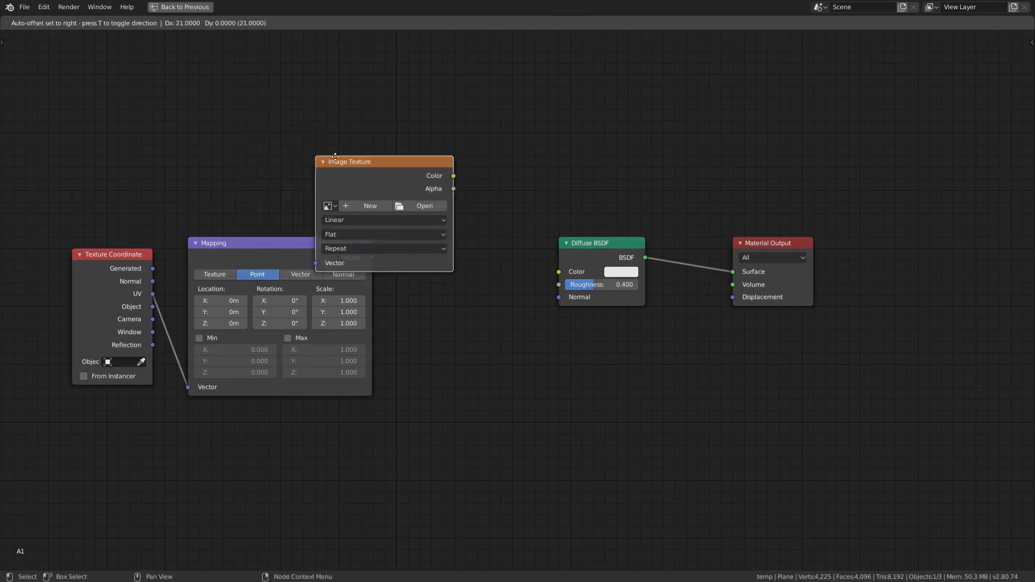
click(404, 171)
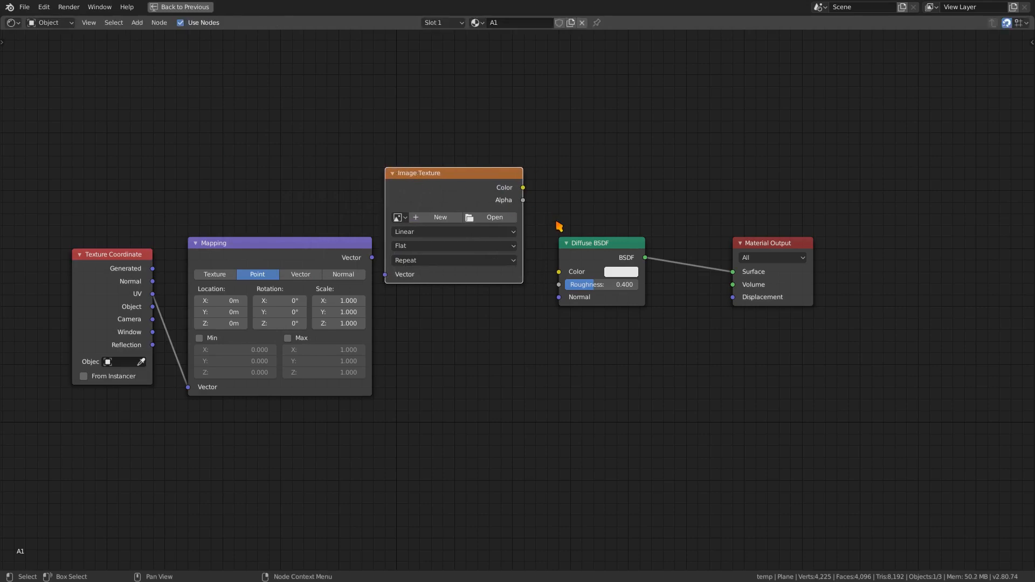
key(shift+d)
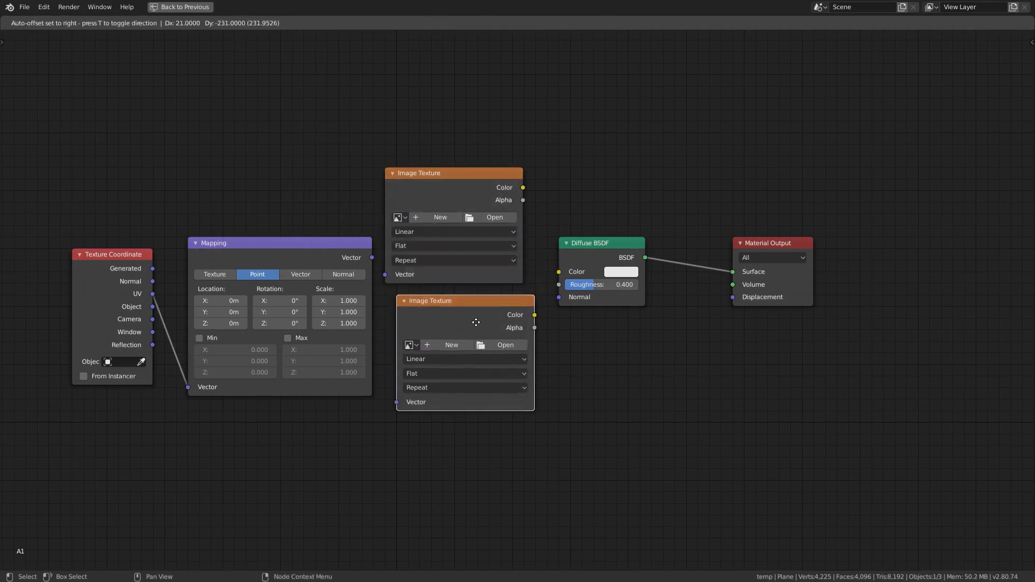
click(473, 360)
Connect the Mapping node's Vector output to the Vector inputs of both Image Texture nodes.
click(356, 248)
shift+click(418, 204)
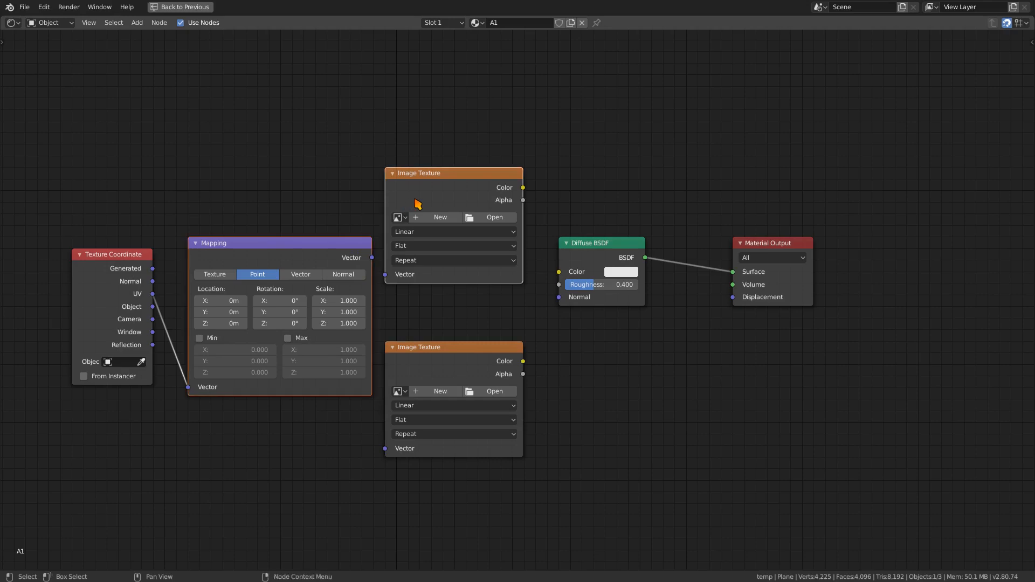
shift+click(410, 354)
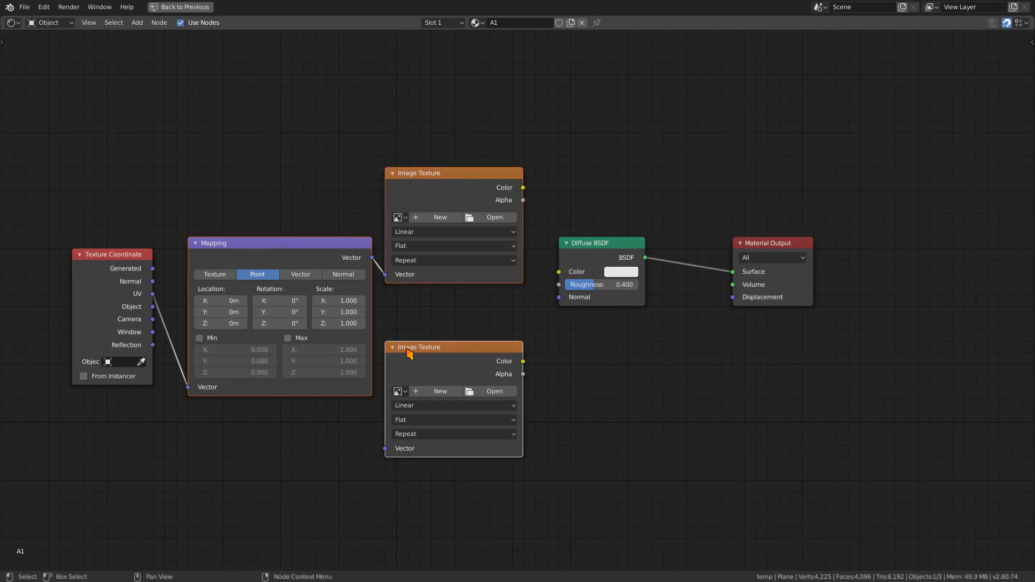
shift+click(342, 261)
key(f)
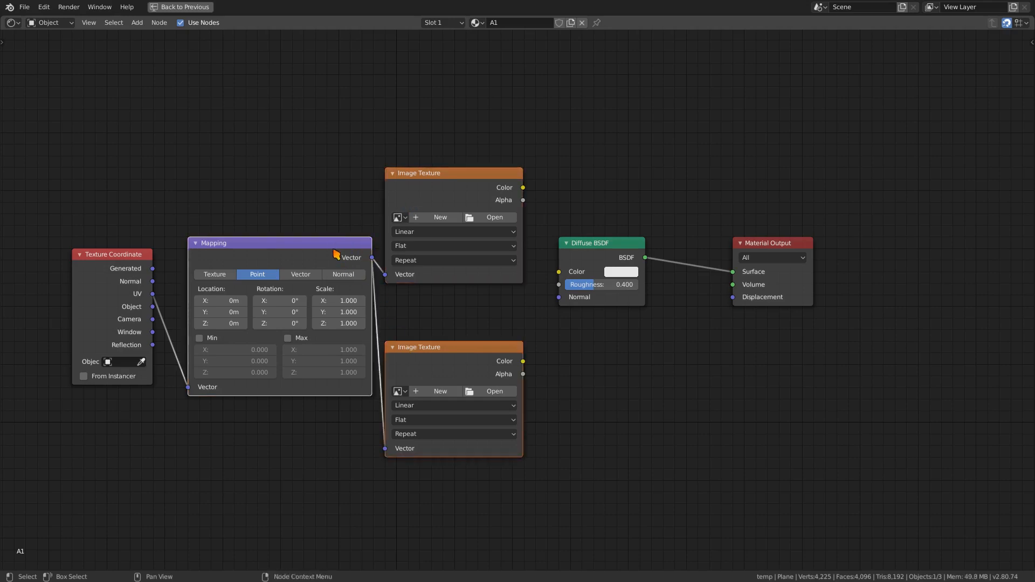
Load A1.png from the dune map subfolder 1 into the lower Image Texture node and assign the same image to the upper one.
click(484, 396)
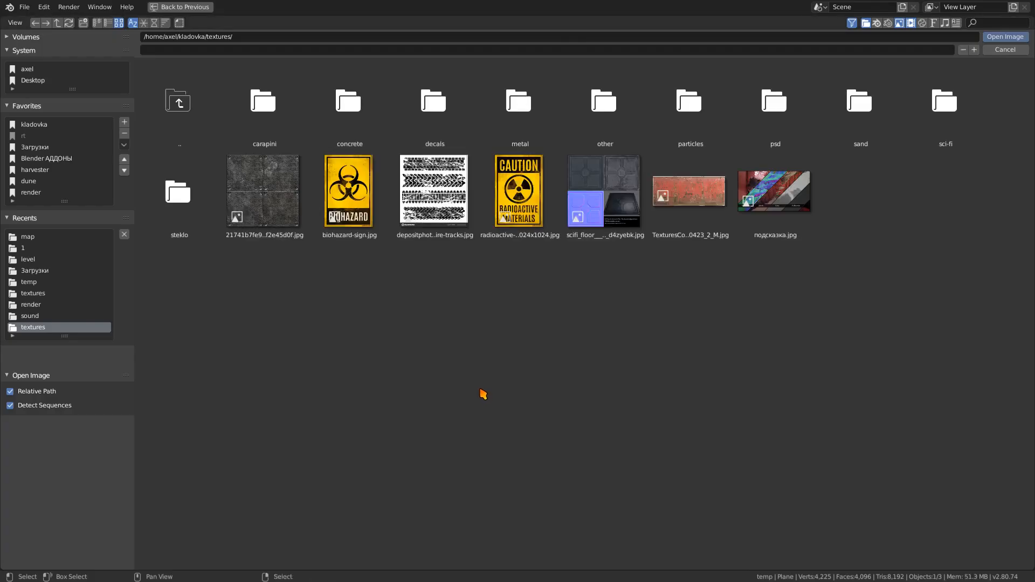
click(48, 238)
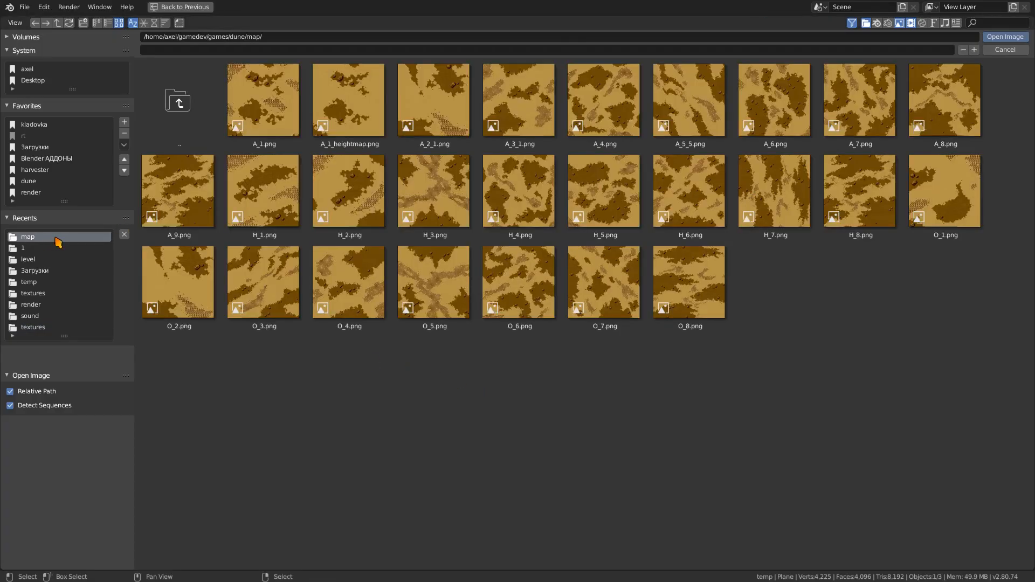
click(77, 248)
double_click(277, 117)
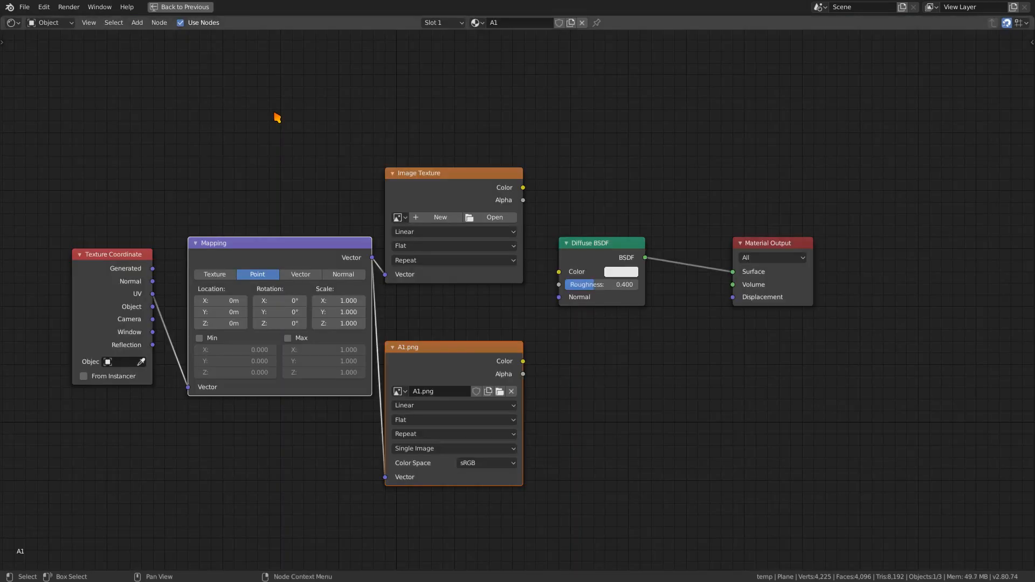
click(400, 217)
click(420, 235)
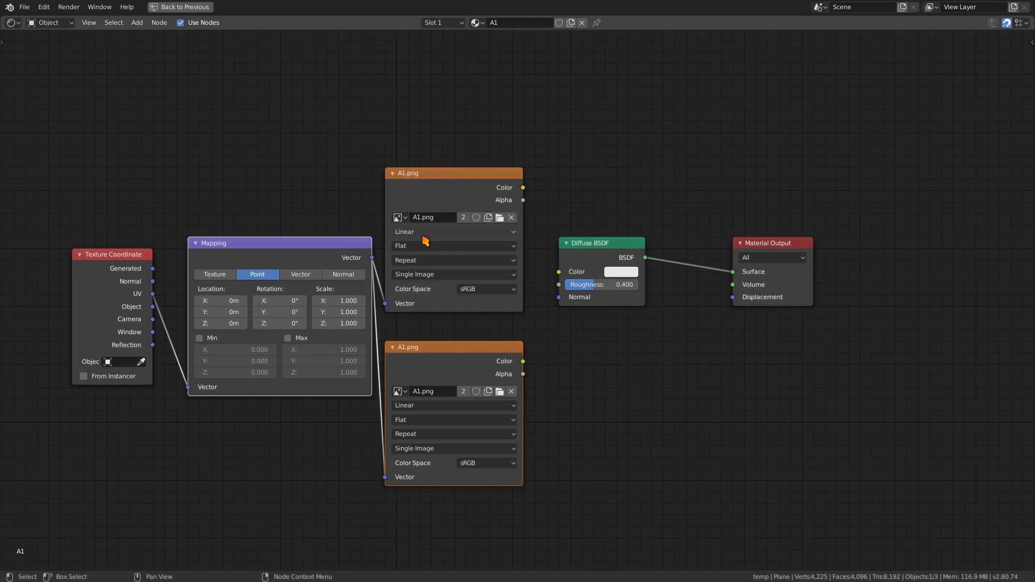
Make the lower Image Texture node's A1.png a single-user copy and set its color space to Non-Color.
click(465, 392)
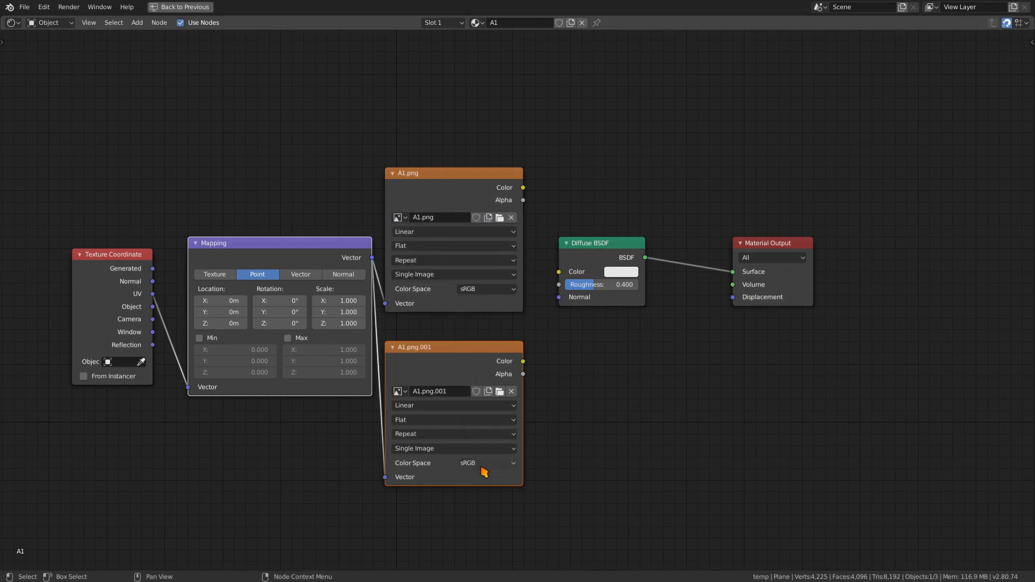
click(486, 464)
click(474, 514)
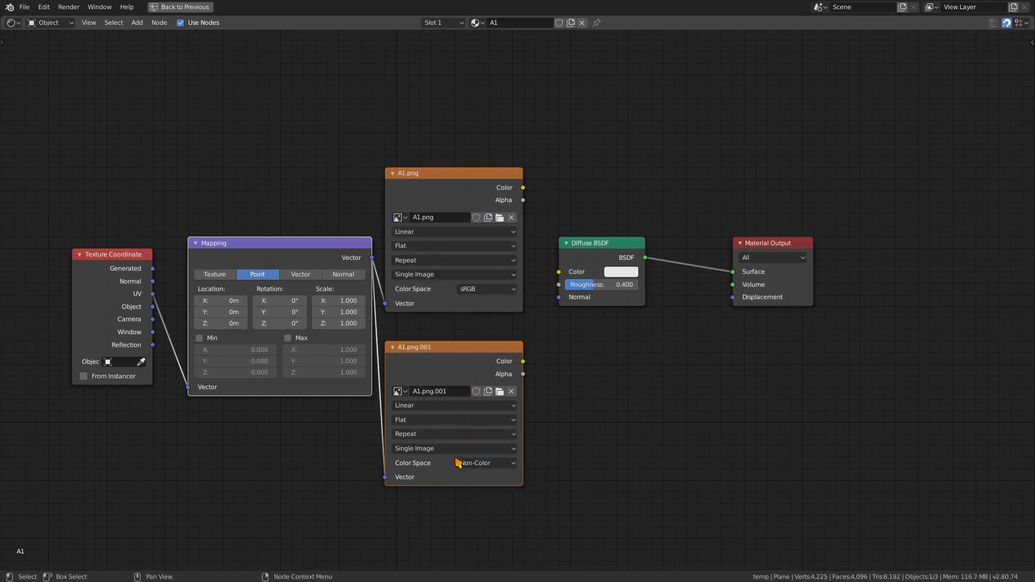
Add a Bump node beside the lower Image Texture node, below the Diffuse BSDF node.
key(shift+a)
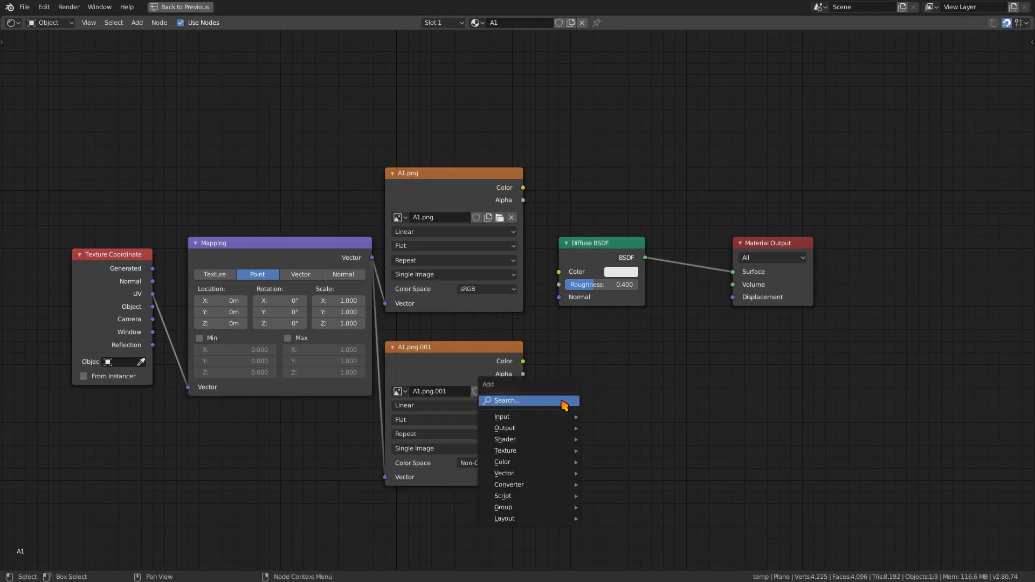
click(560, 400)
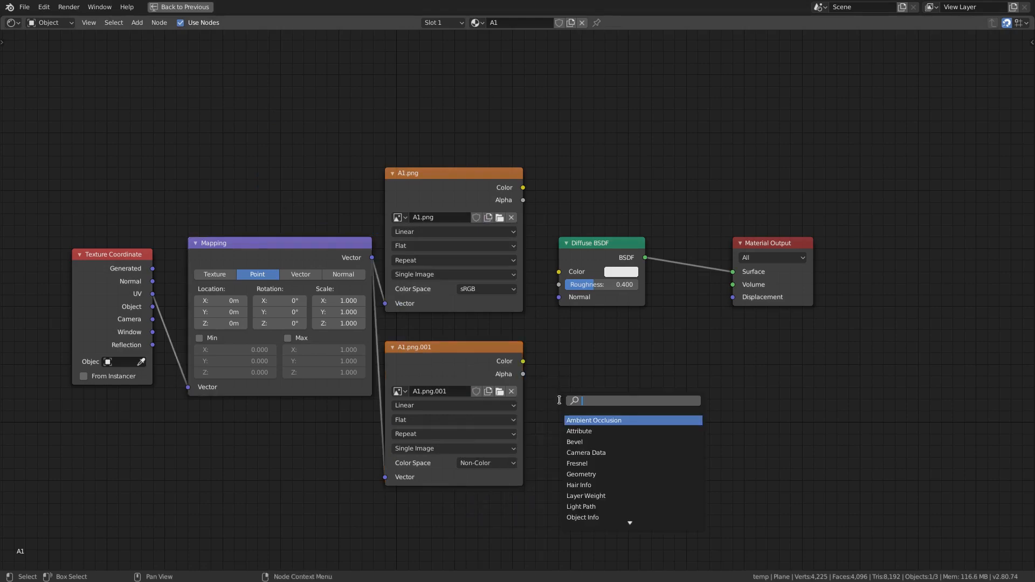
text(bu)
key(Down)
key(Return)
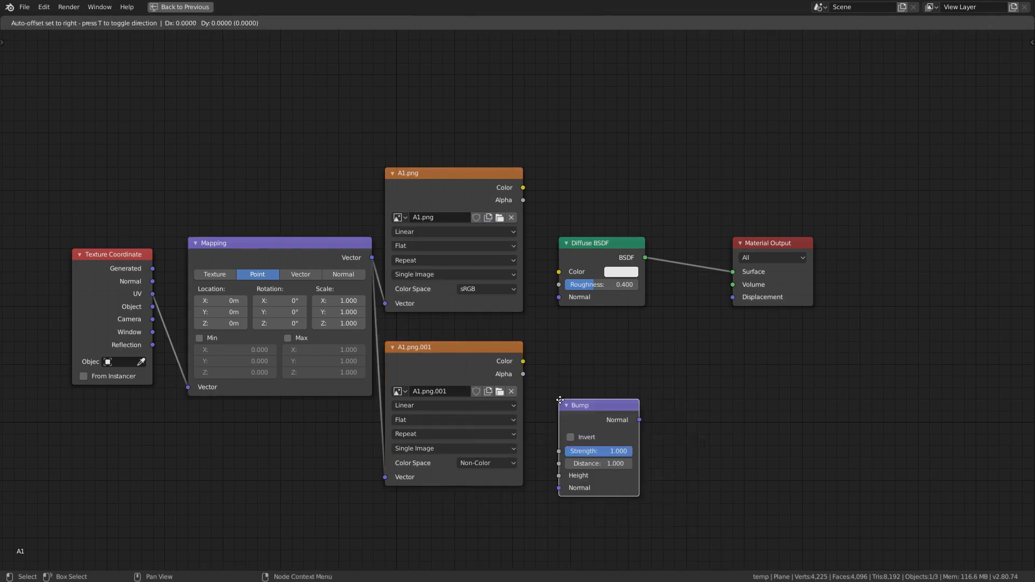
click(548, 354)
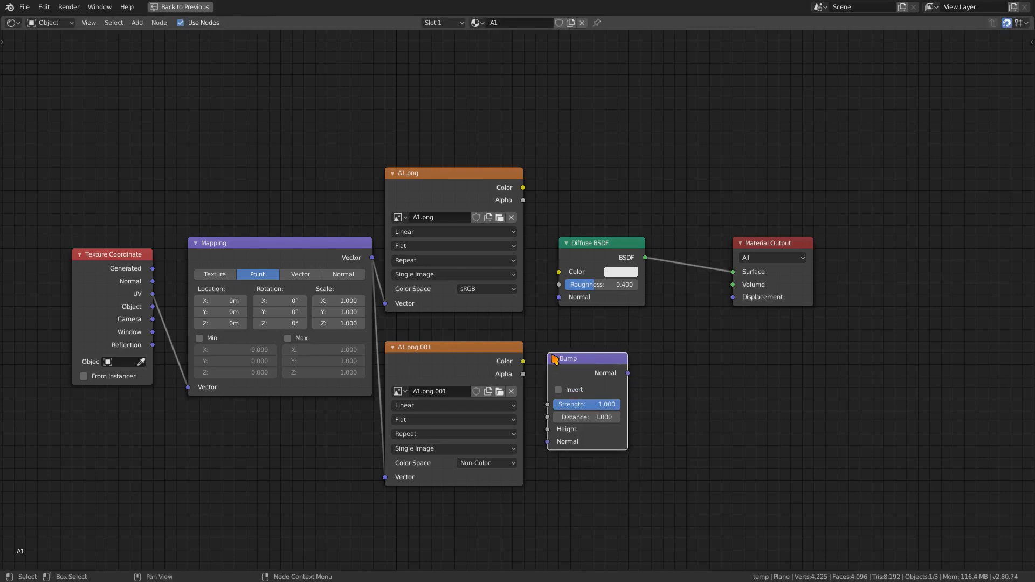
Connect the lower Image Texture node's Alpha output to the Bump node's Height input.
shift+click(502, 358)
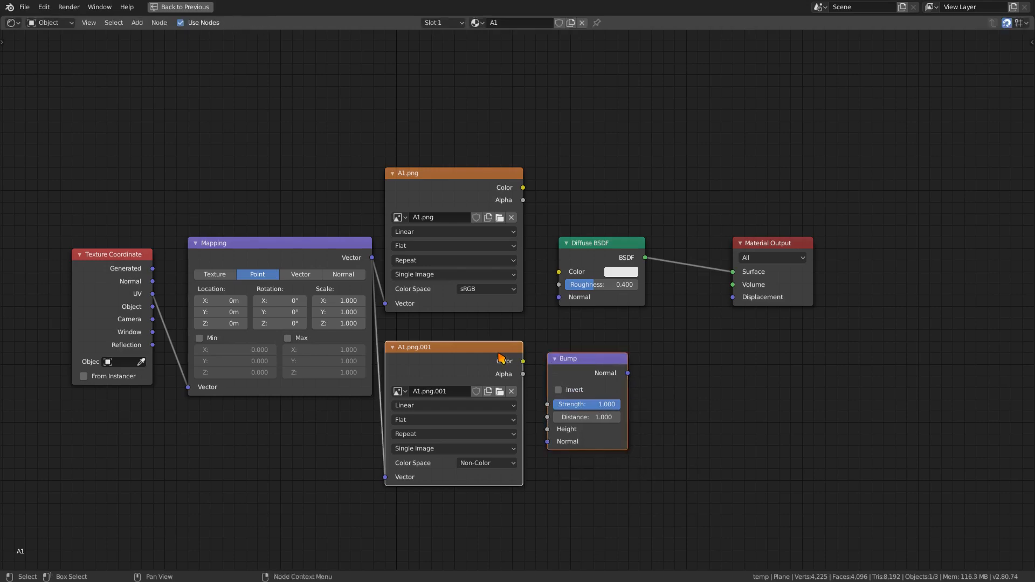
key(f)
drag(548, 405, 548, 429)
Move the Diffuse BSDF and Material Output nodes farther right and connect the Bump node's Normal output to the Diffuse BSDF's Normal input.
click(625, 245)
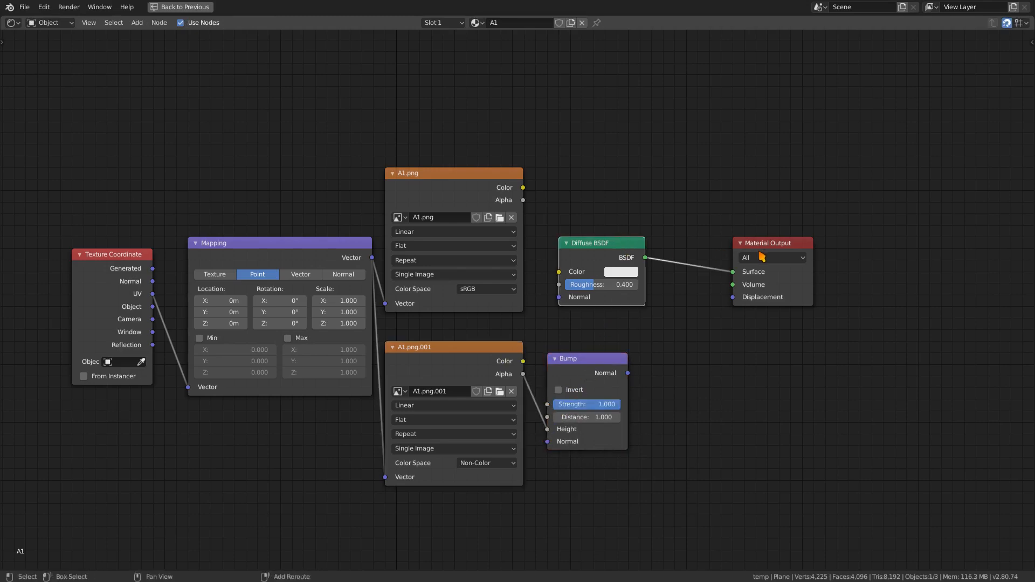
shift+click(762, 246)
key(g)
click(809, 253)
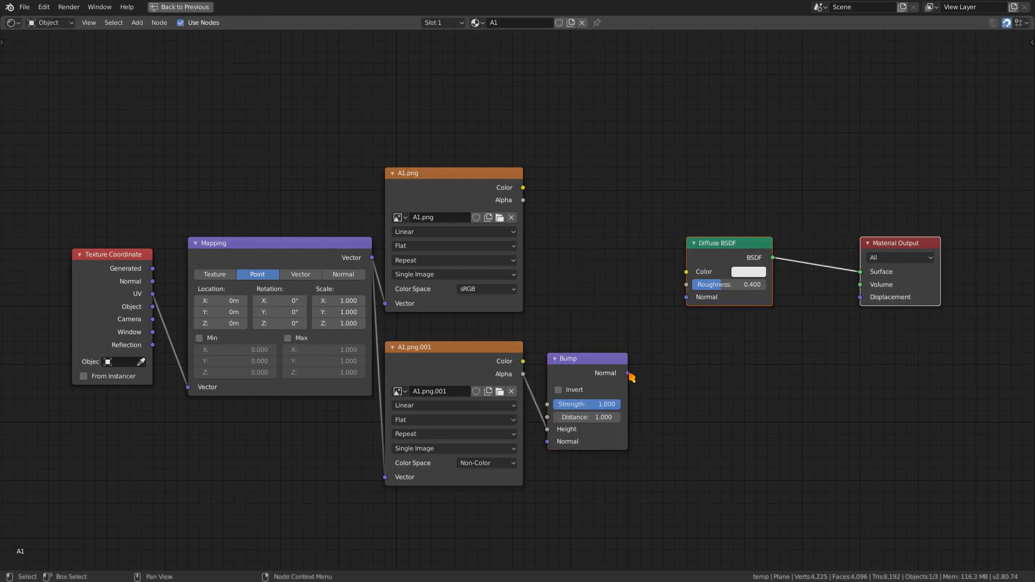
drag(628, 374, 687, 298)
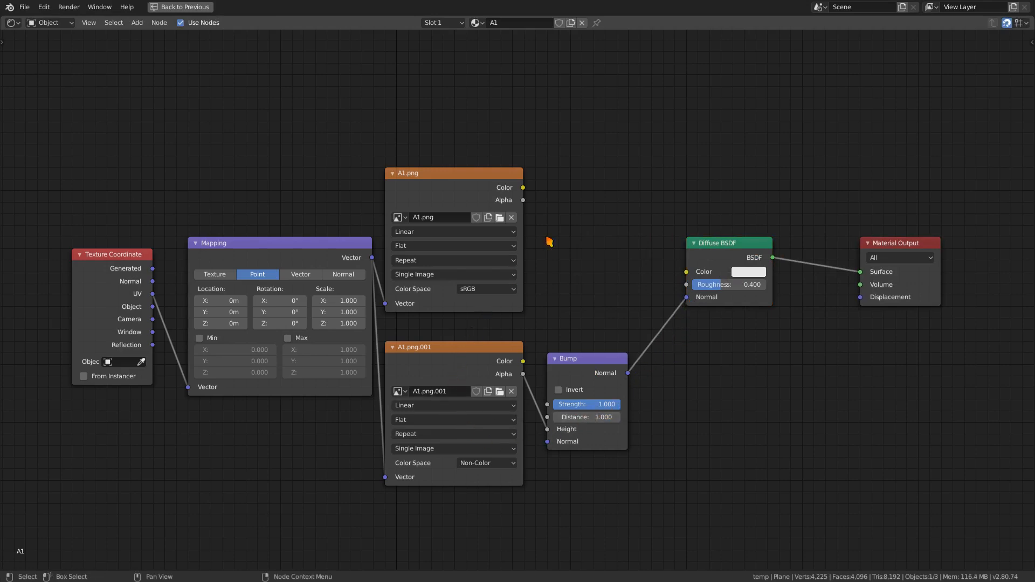
Restore the full Shading layout and connect the upper A1.png node's Color output to the Diffuse BSDF's Color input.
key(ctrl+space)
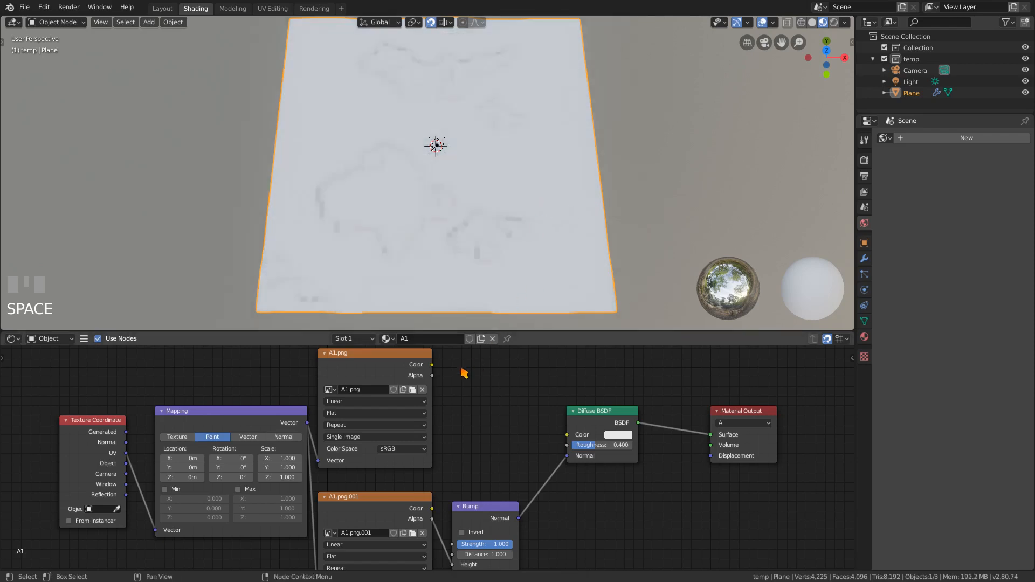
click(420, 362)
shift+click(587, 417)
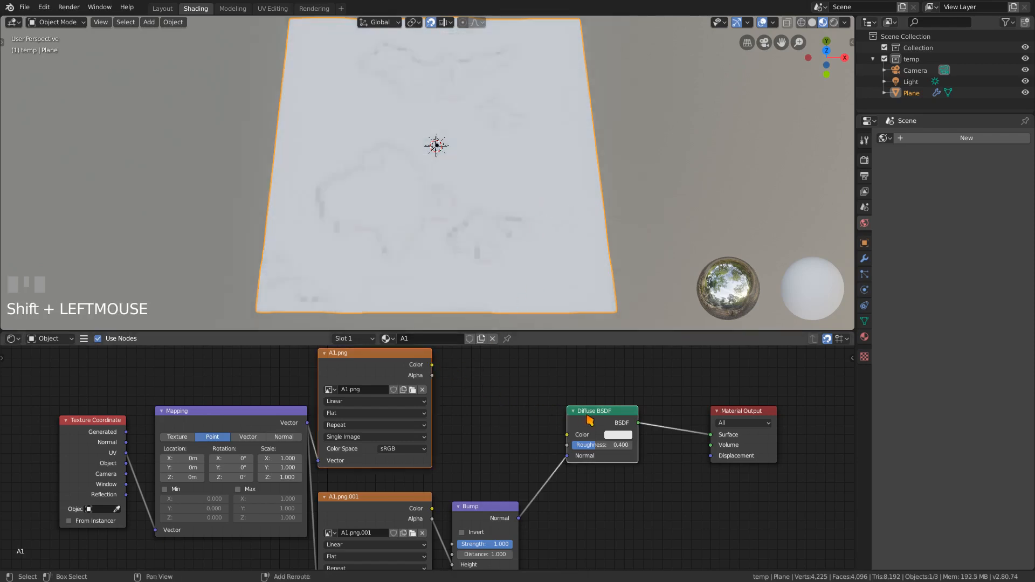
key(f)
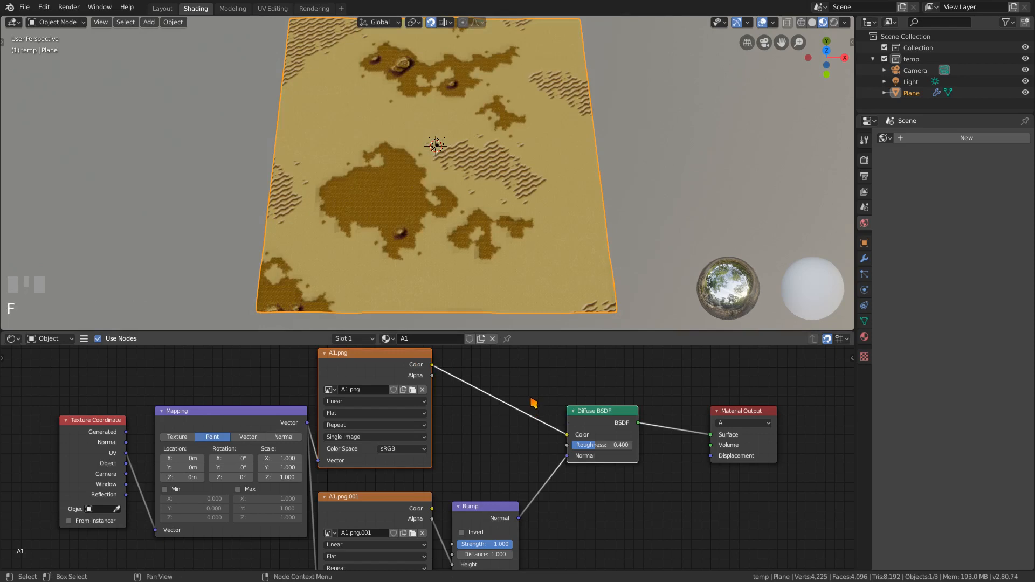
scroll(424, 201, up, 3)
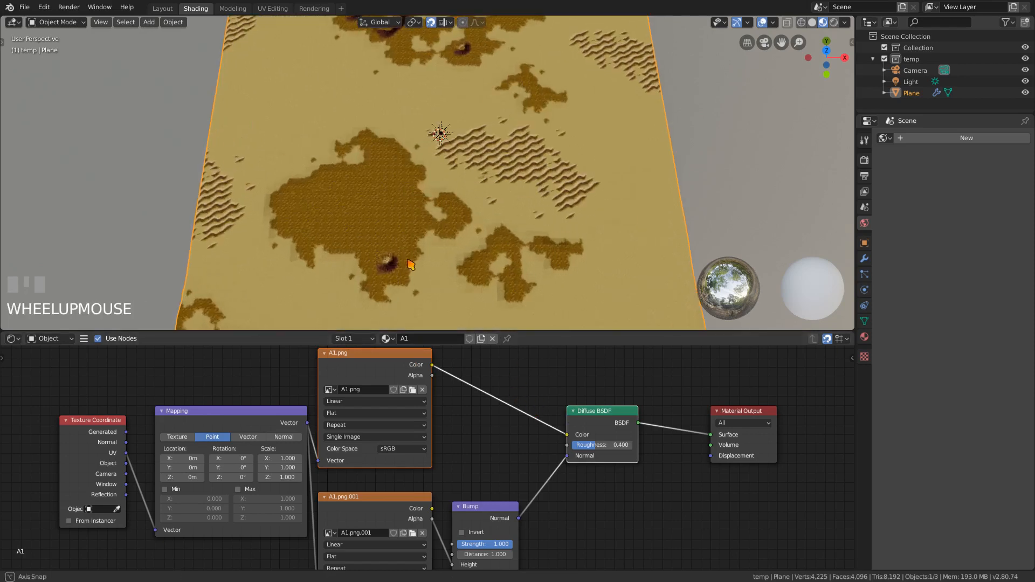
middle_drag(411, 264, 414, 233)
scroll(414, 232, up, 1)
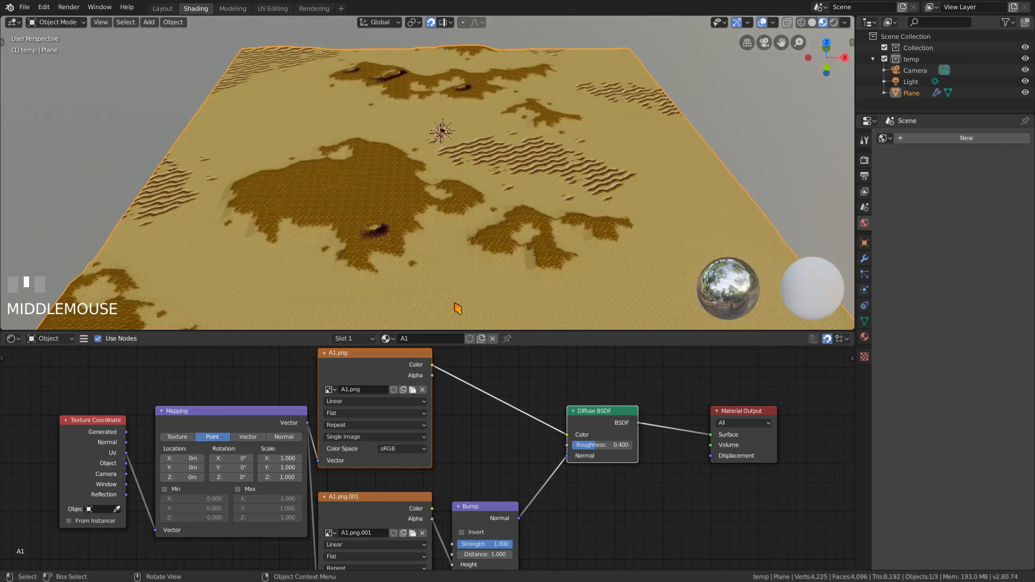
Split the node editor area vertically and turn the new left part into an Image Editor.
scroll(518, 377, down, 1)
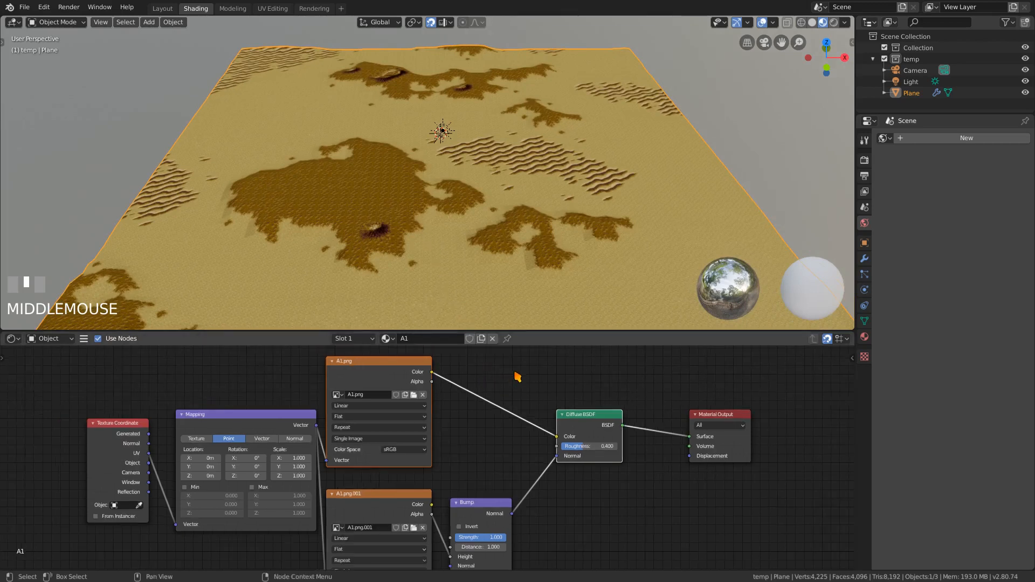
drag(3, 334, 216, 345)
click(11, 338)
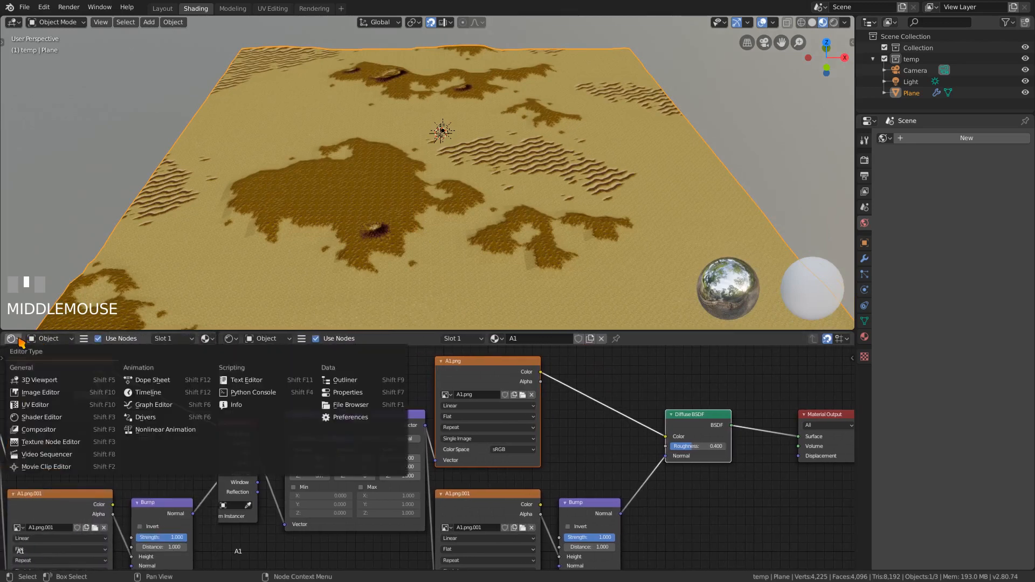
click(33, 392)
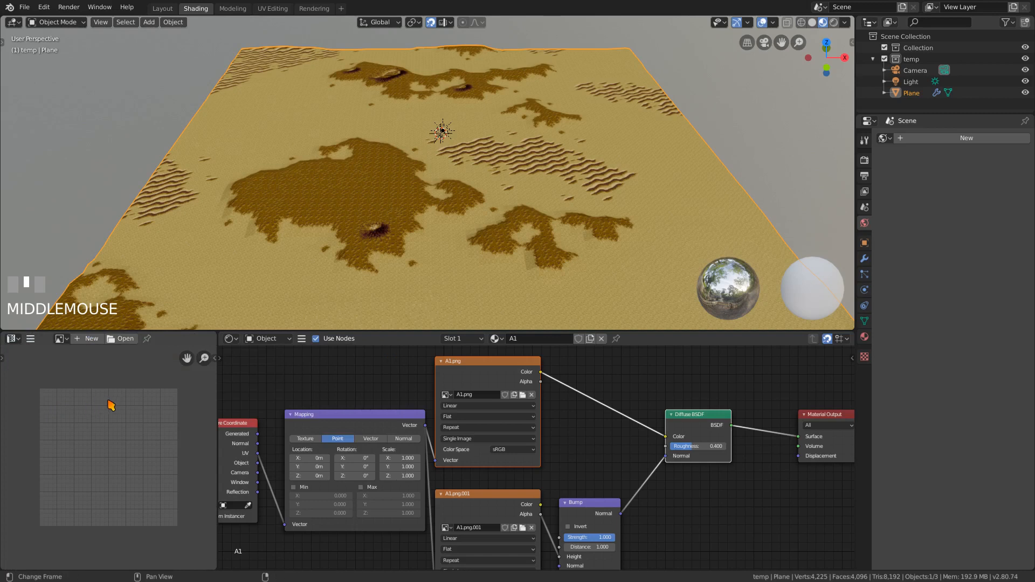
scroll(125, 409, up, 1)
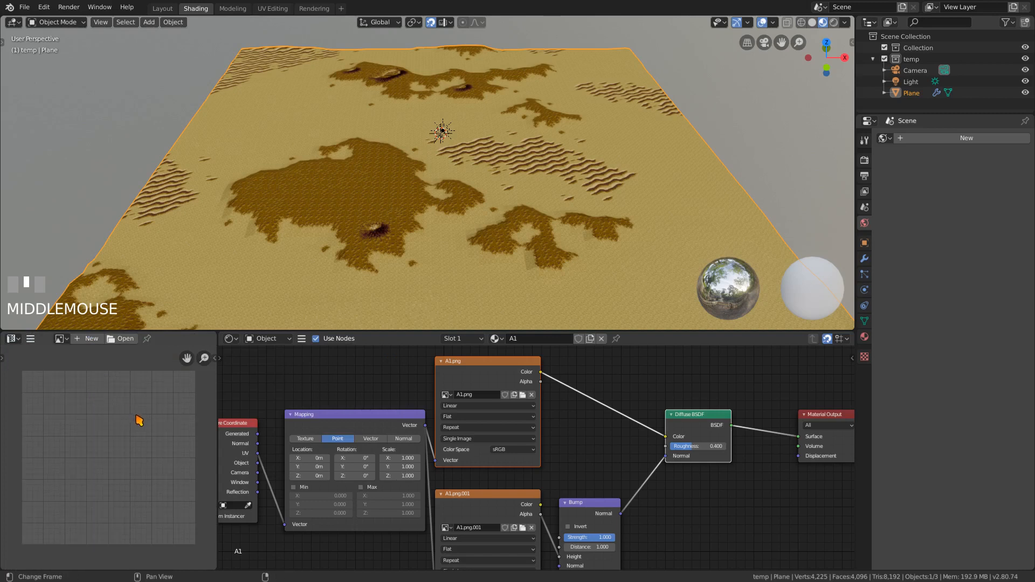
scroll(139, 421, down, 1)
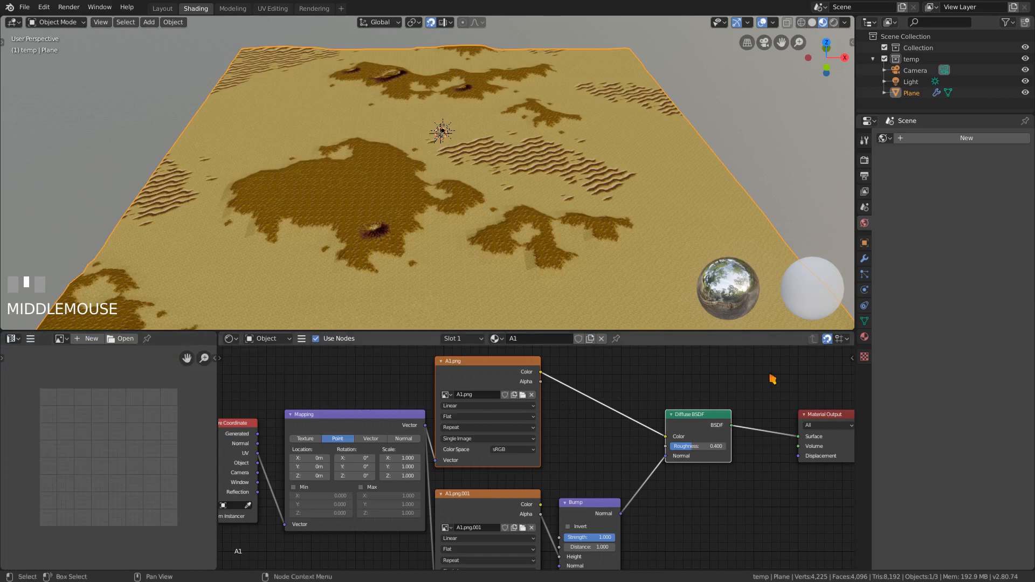
Set the Cycles bake type to Normal and the G swizzle to -Y.
click(865, 160)
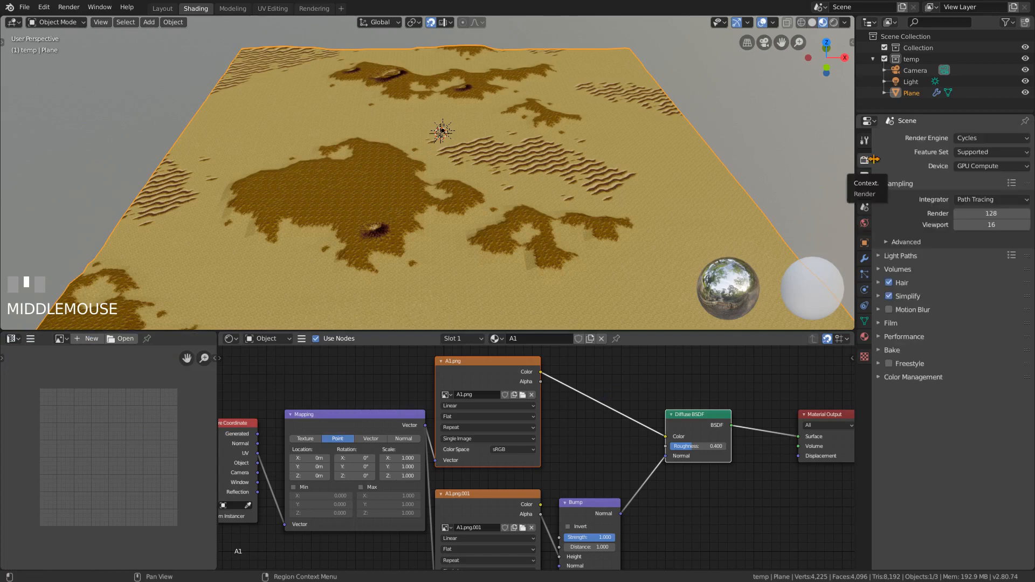
click(892, 350)
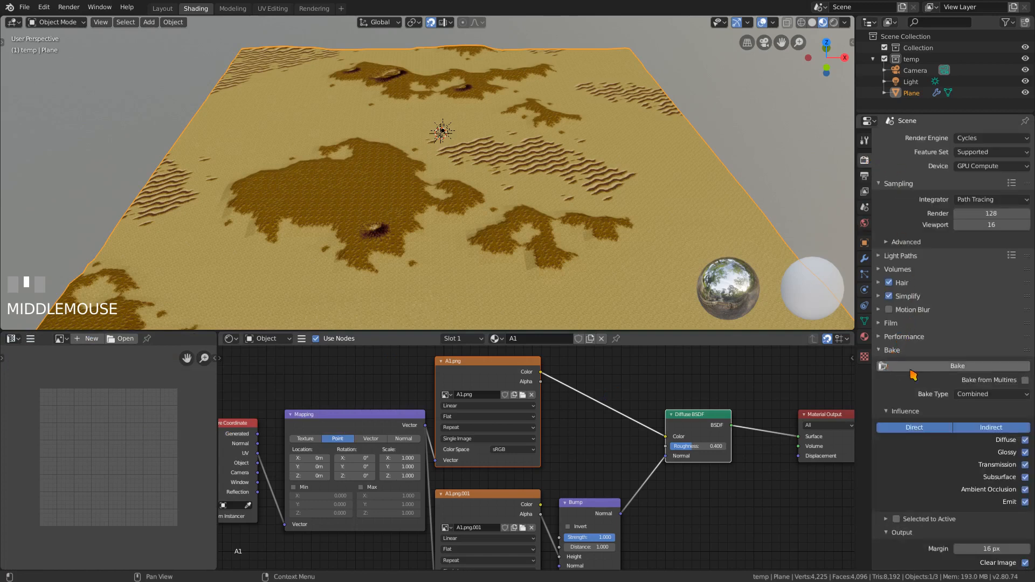
scroll(937, 382, down, 1)
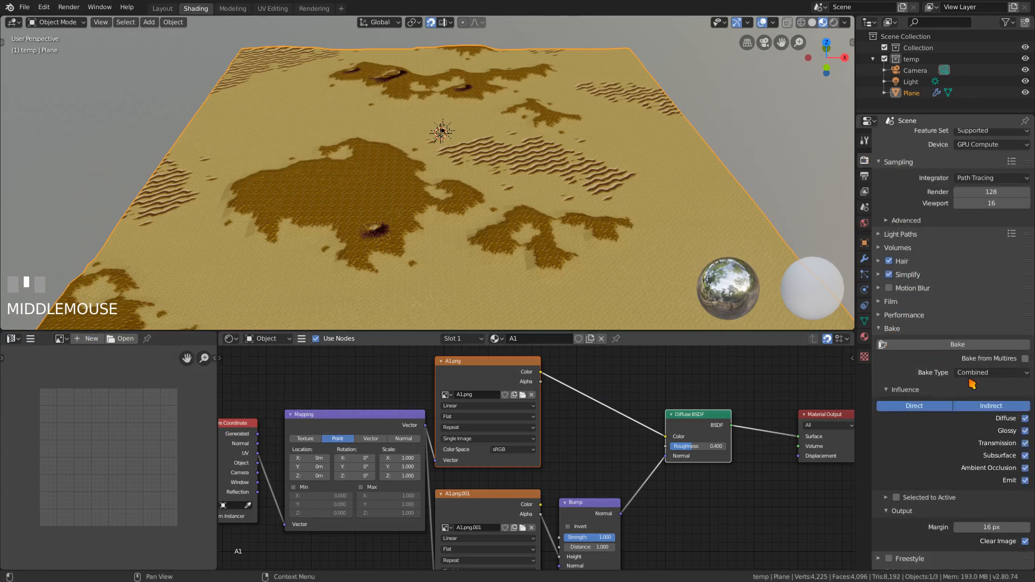
click(971, 379)
click(975, 426)
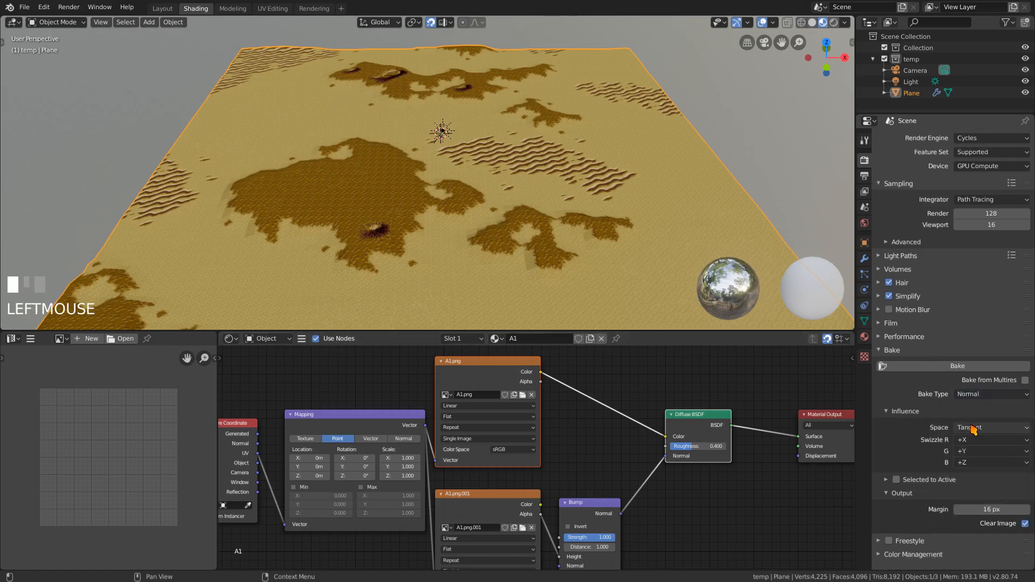
click(970, 452)
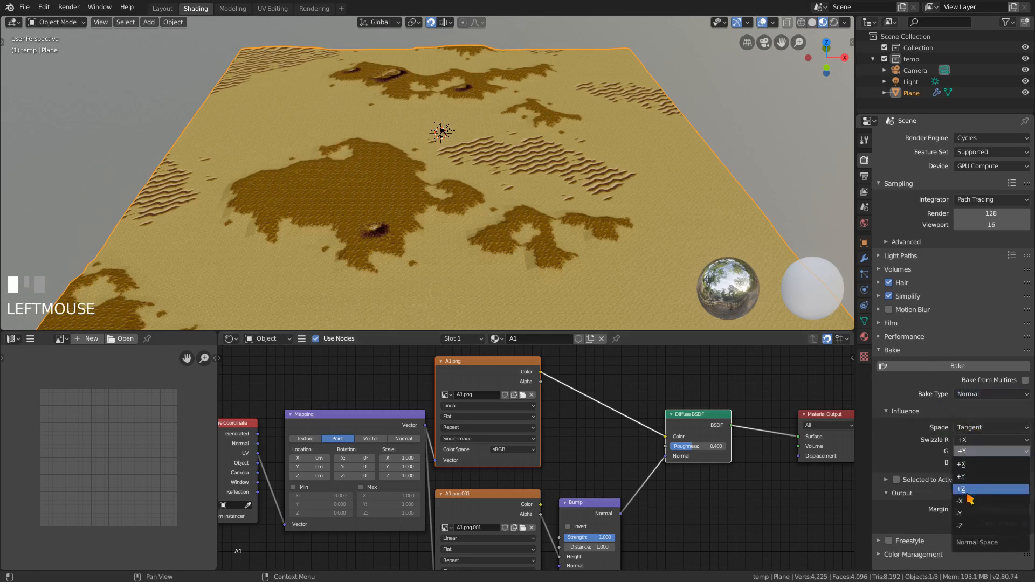
click(965, 514)
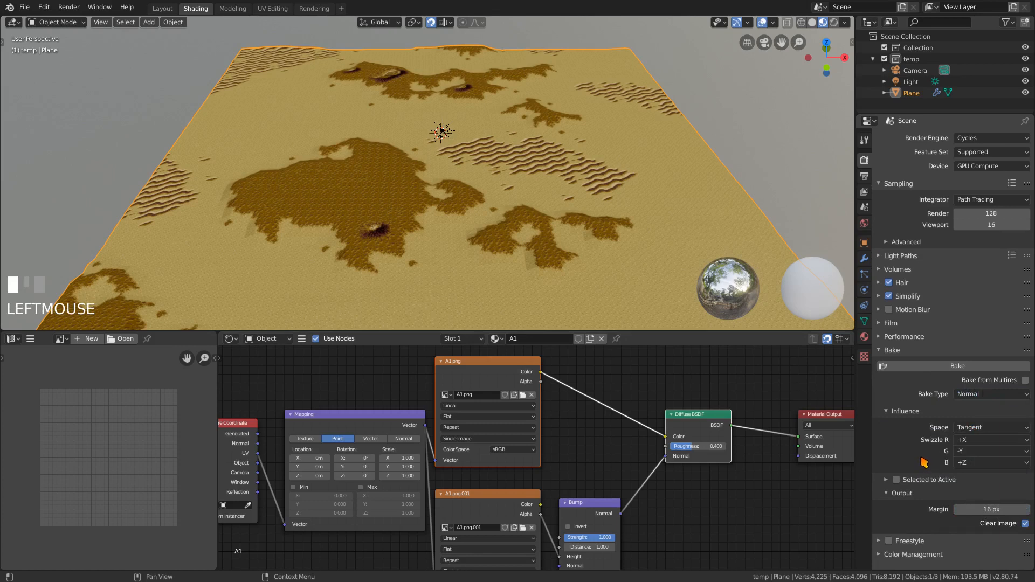
click(892, 494)
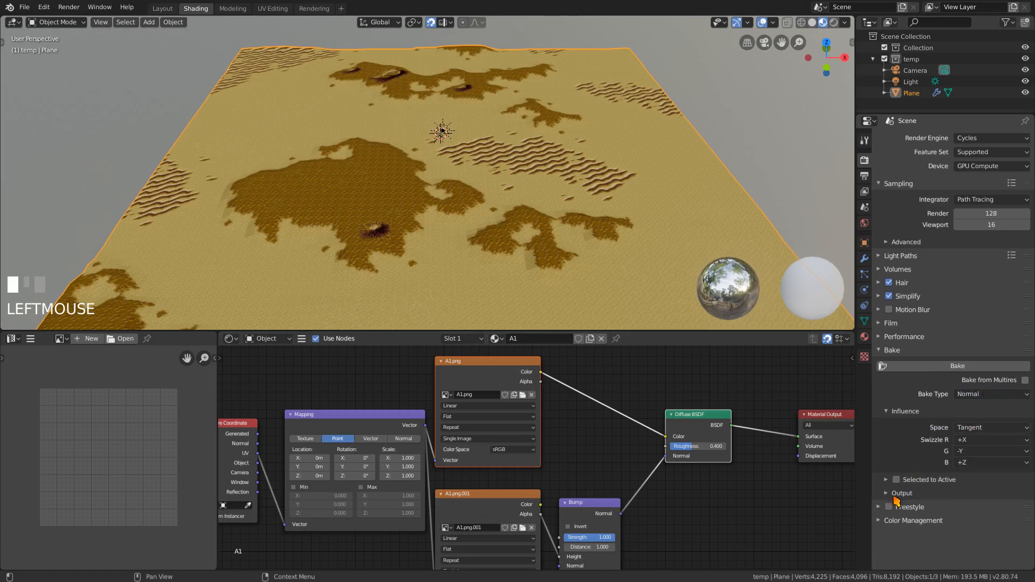
click(890, 493)
click(888, 482)
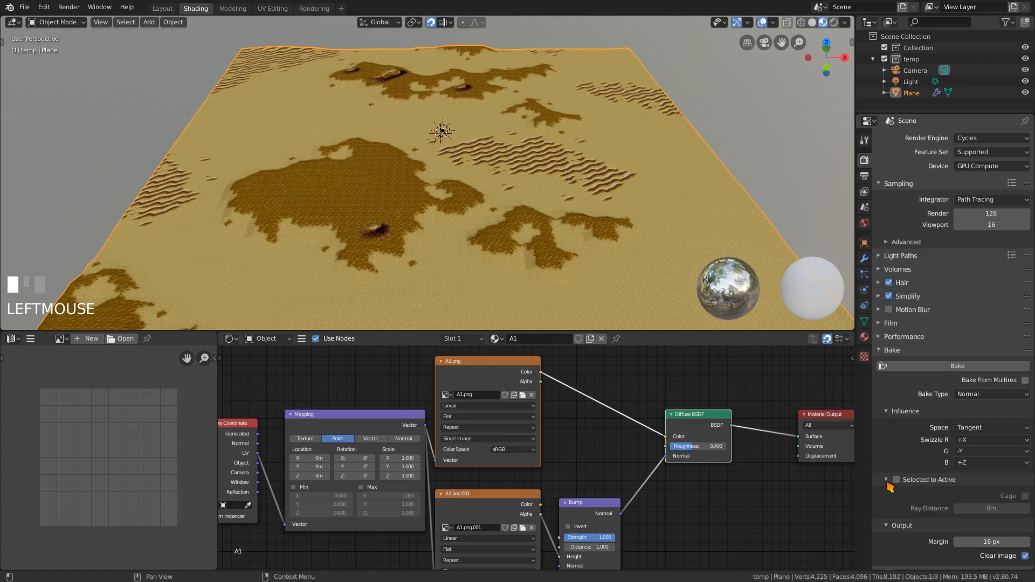
click(887, 481)
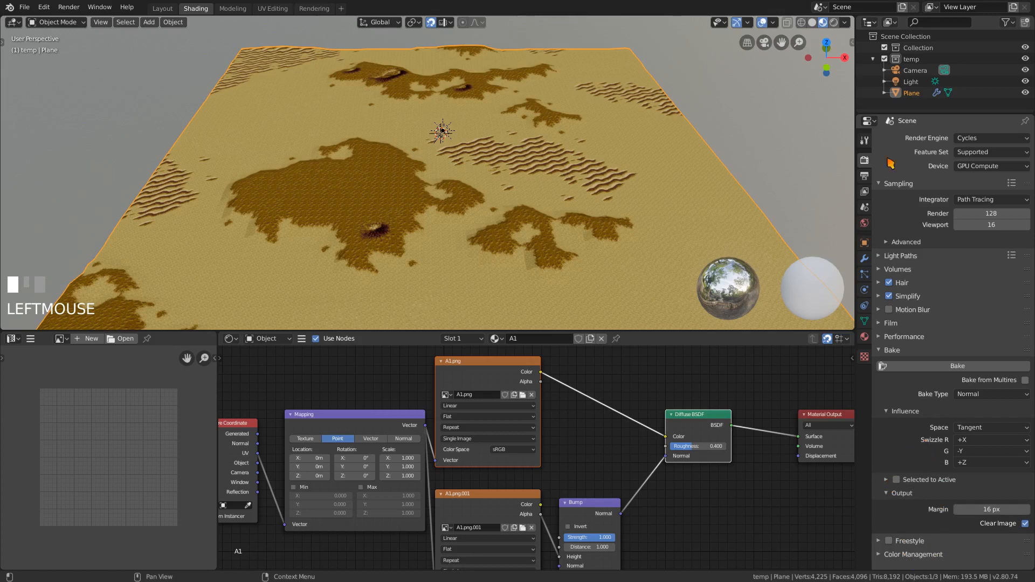
Select the Plane object and start baking its normal map.
click(898, 94)
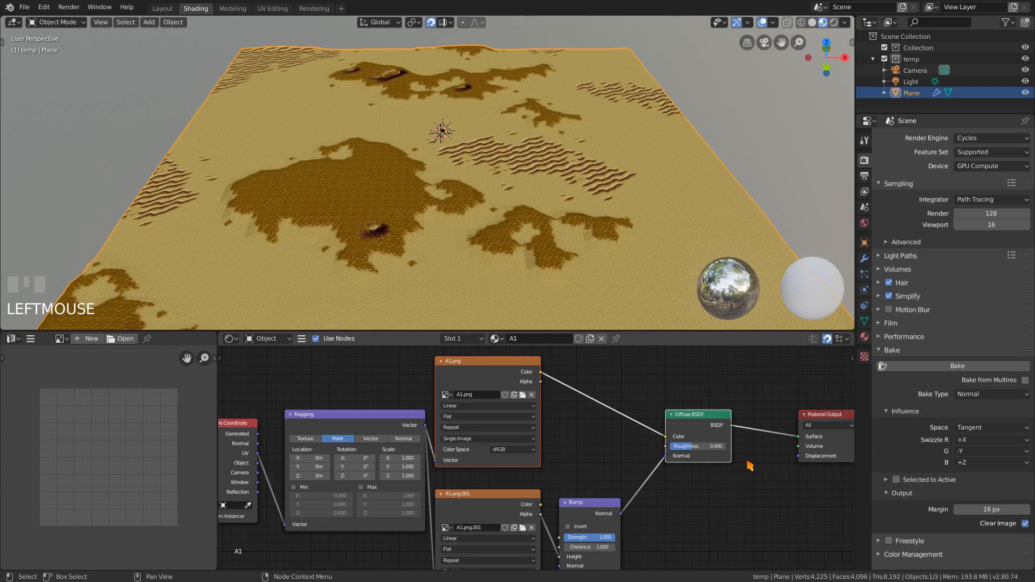
click(920, 369)
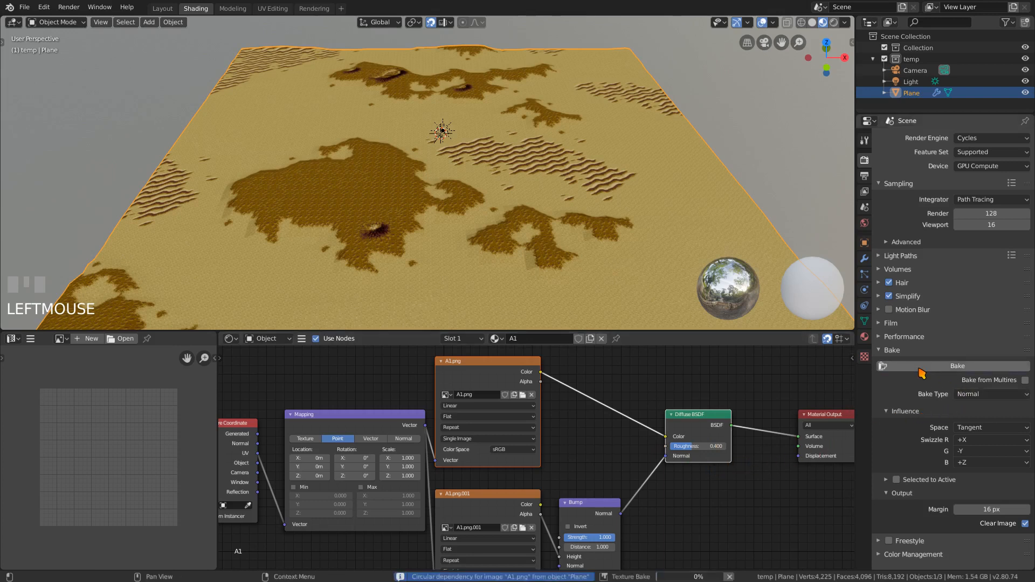
Let the normal bake finish and examine the baked result on the terrain.
click(922, 373)
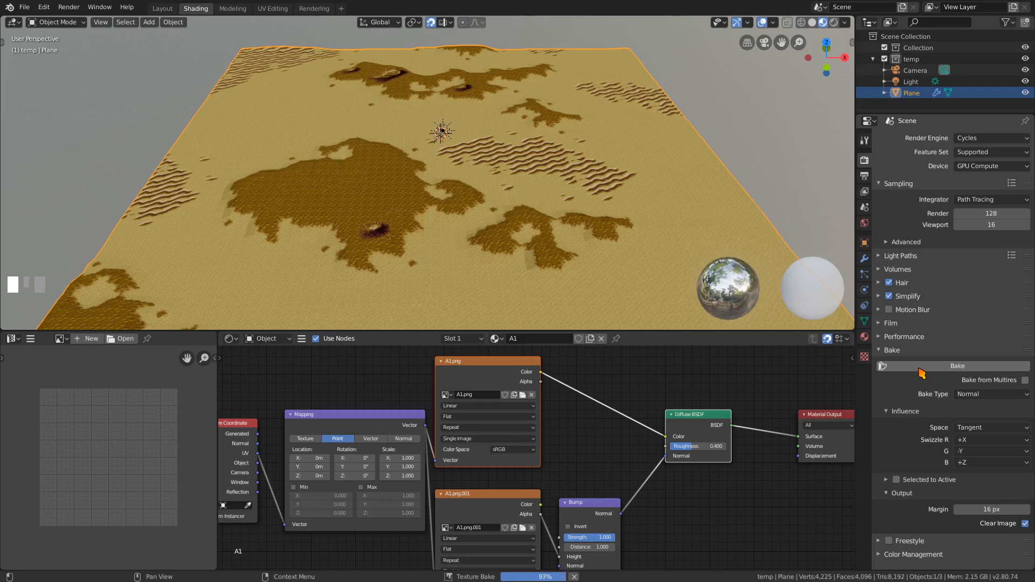
click(919, 373)
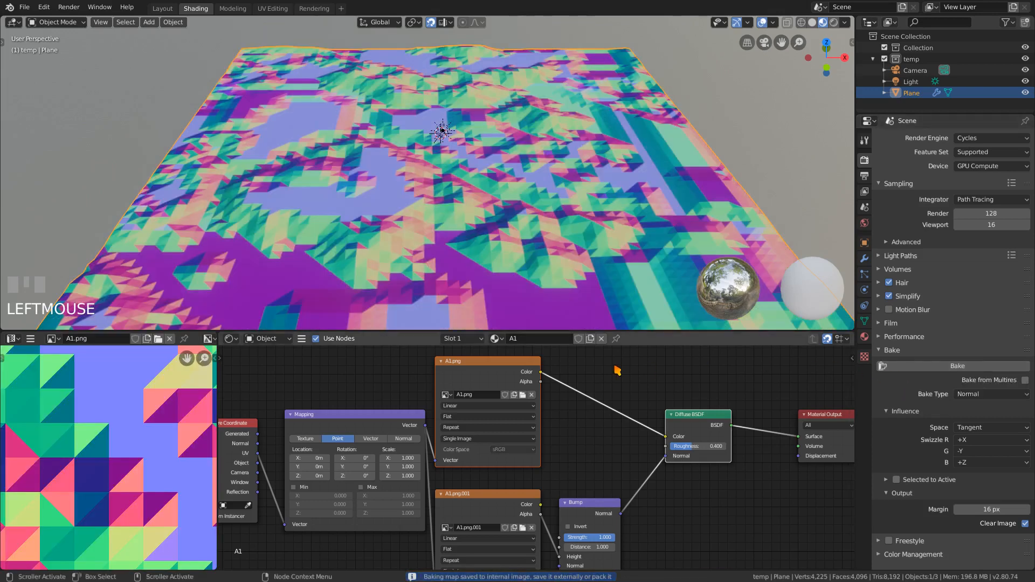
scroll(455, 251, down, 4)
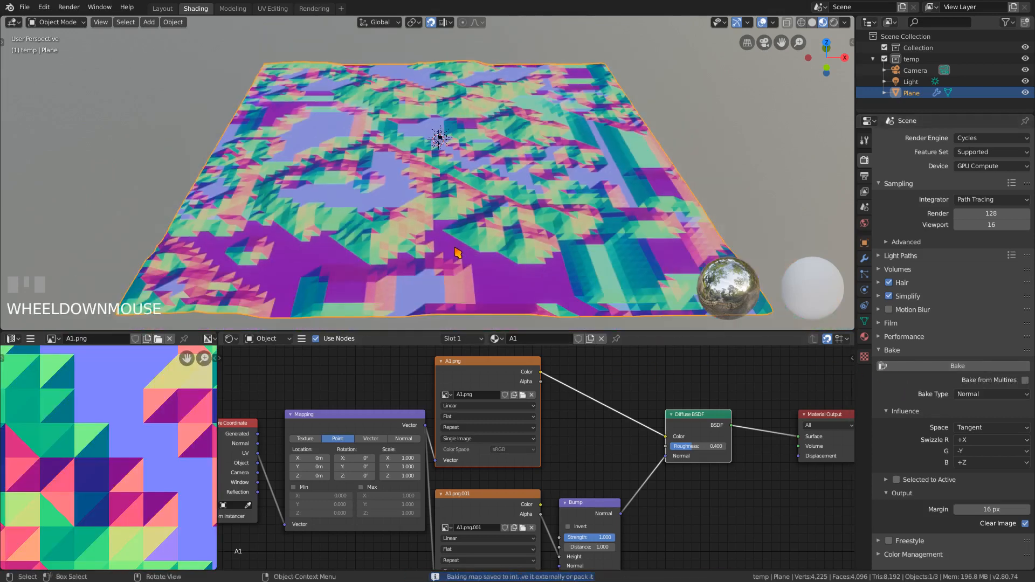
middle_drag(488, 210, 488, 236)
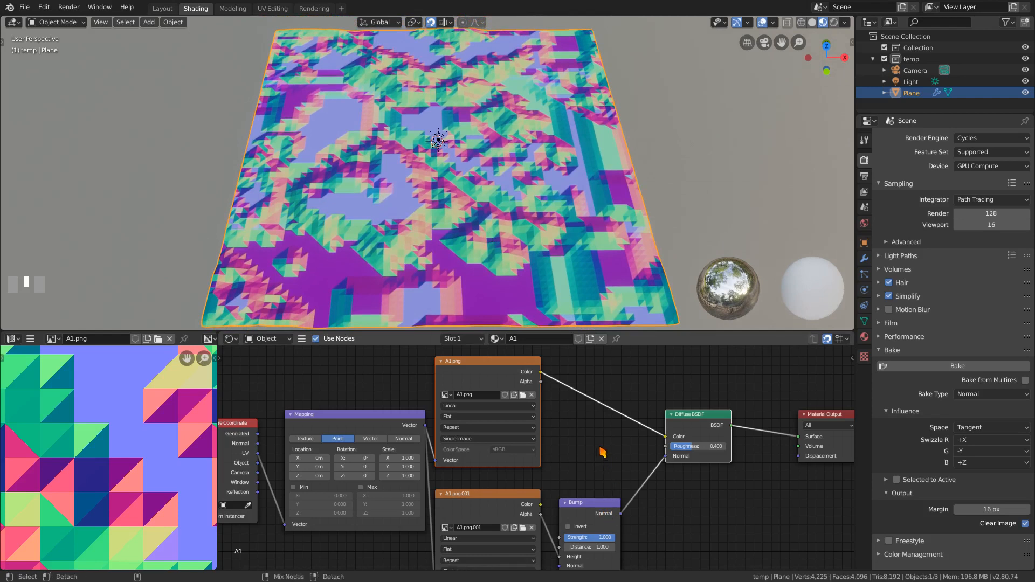
key(alt+Tab)
click(578, 341)
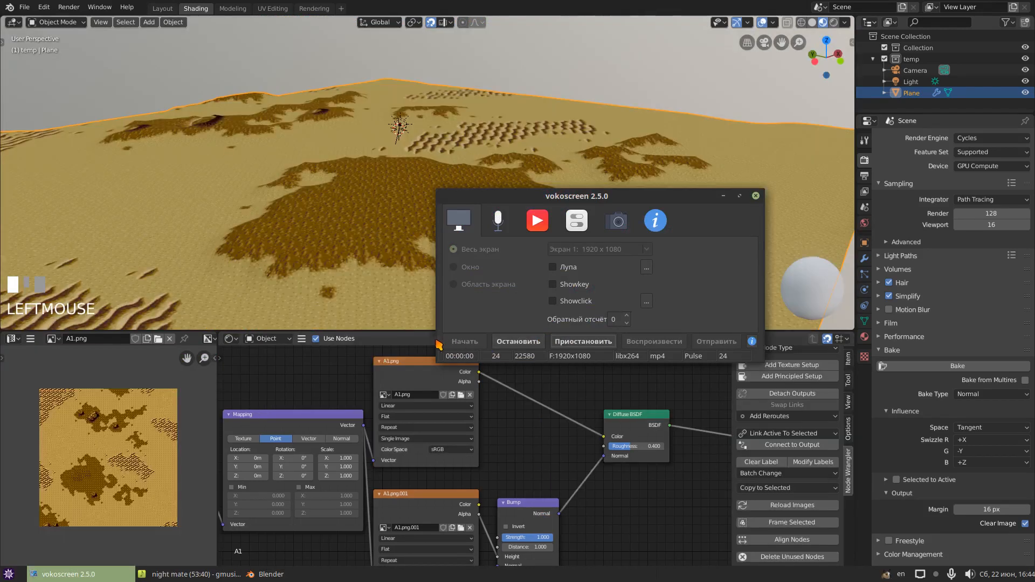
click(426, 341)
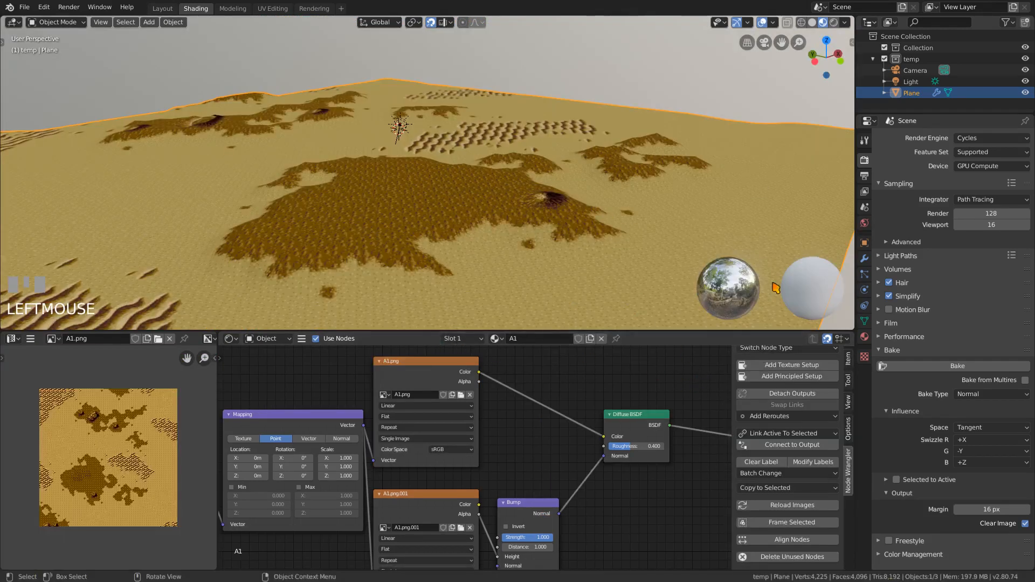
Bake the Plane's normal map again, this time into the A1.png.001 image.
click(924, 368)
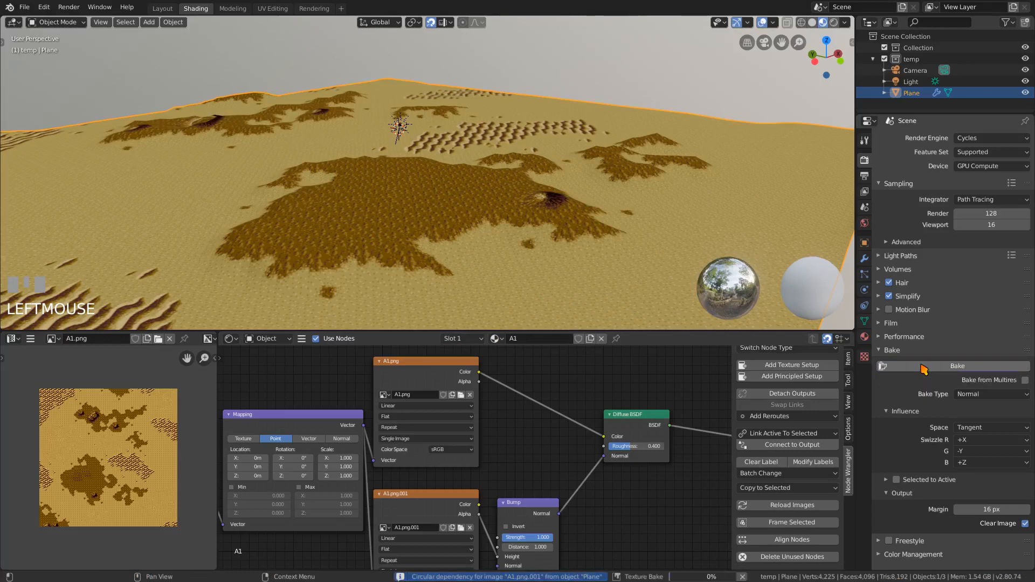
click(924, 369)
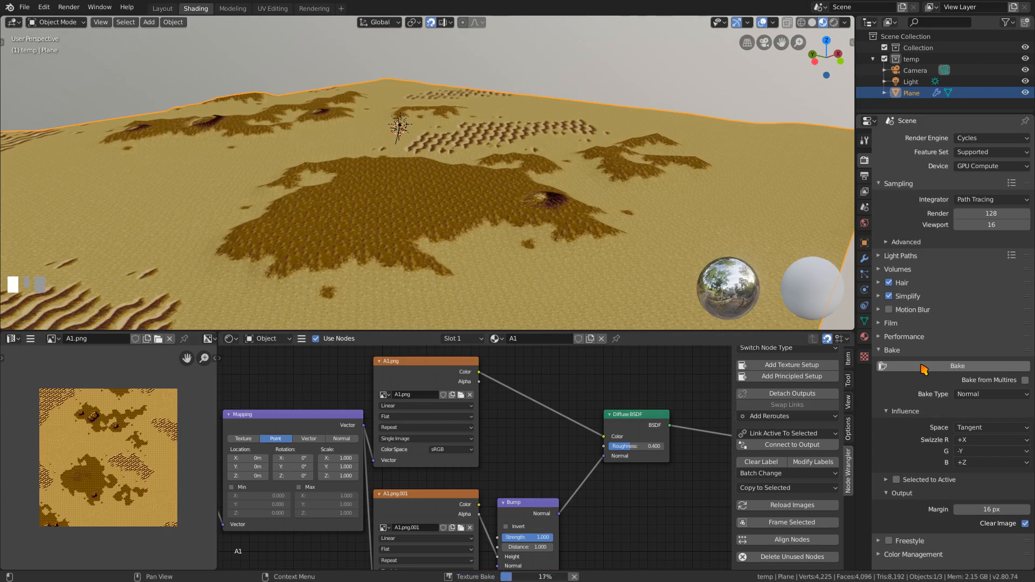
click(629, 296)
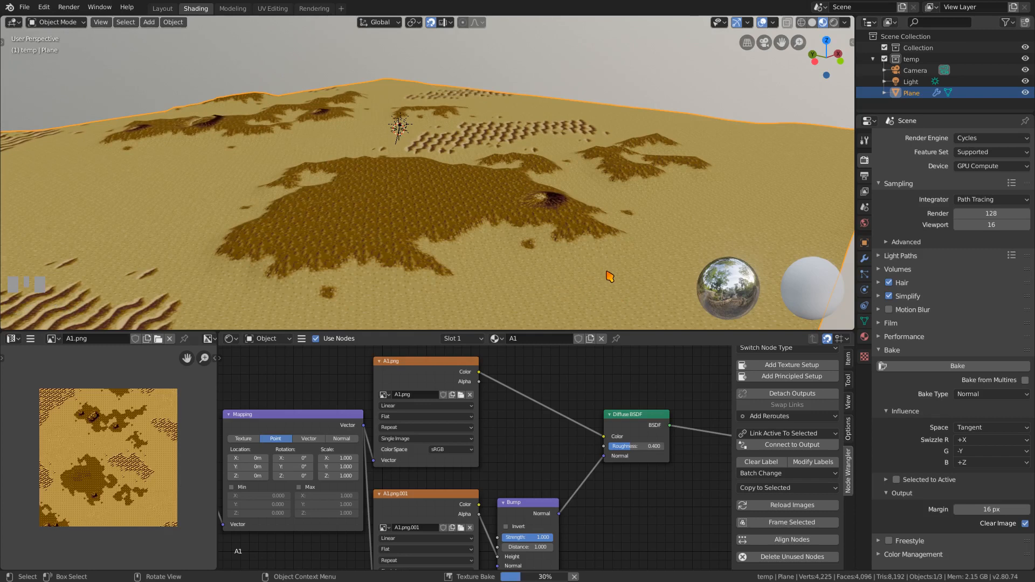
Inspect the whole terrain mesh in solid and wireframe shading.
click(813, 23)
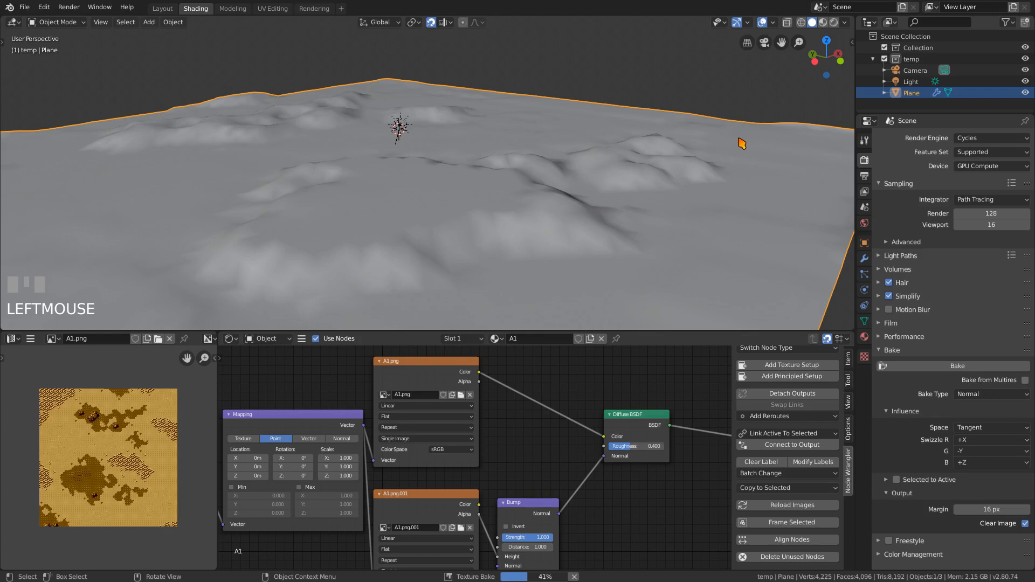
click(802, 24)
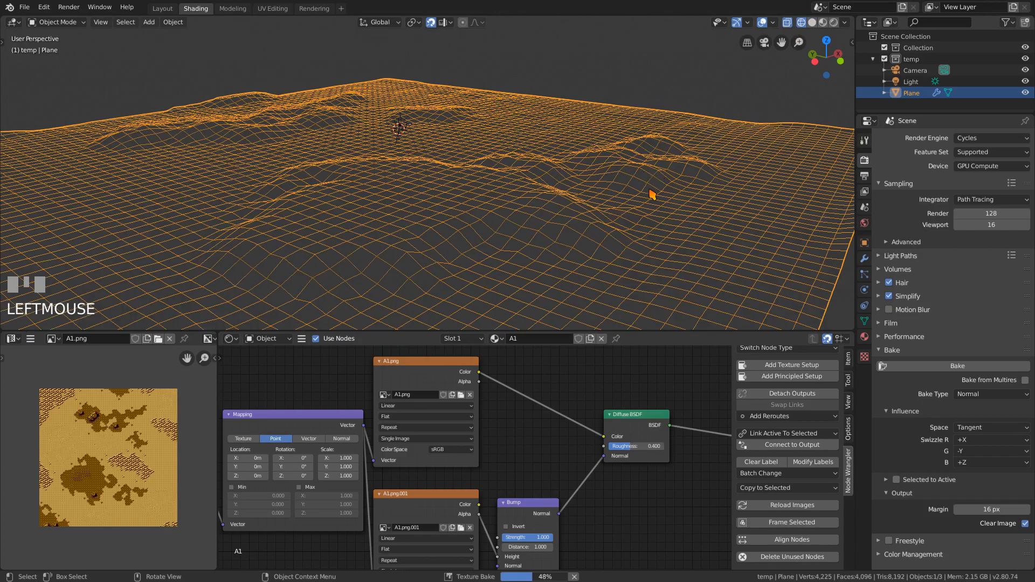
middle_drag(653, 196, 586, 223)
scroll(585, 222, down, 4)
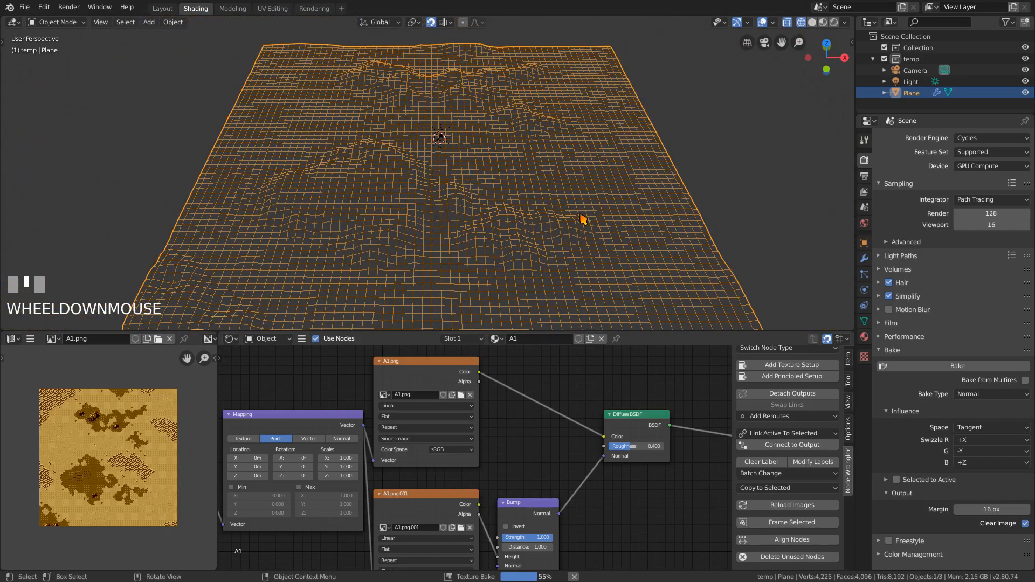
key(Home)
scroll(577, 222, up, 3)
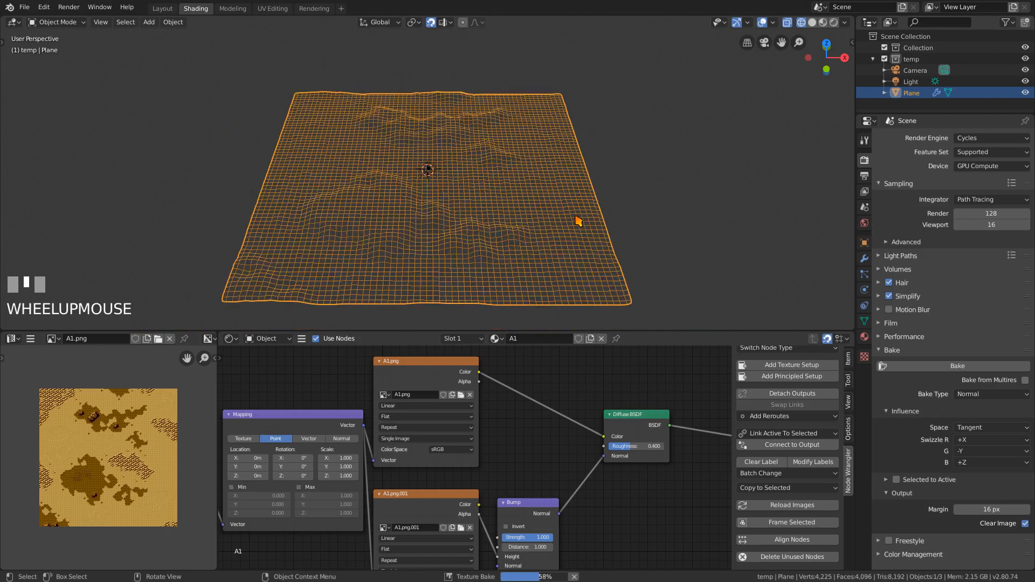
scroll(579, 222, up, 2)
shift+middle_drag(578, 222, 590, 199)
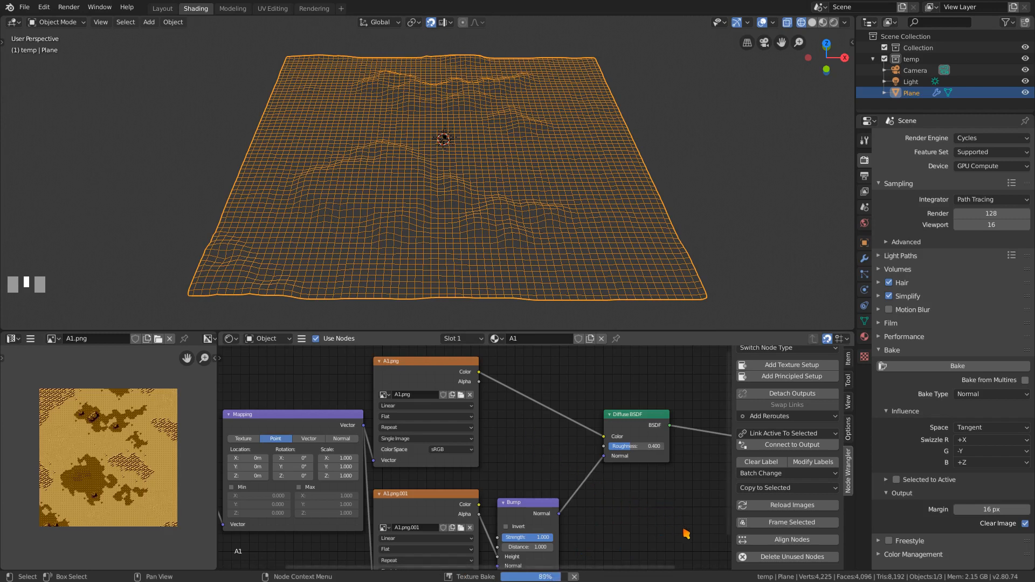
Align the A1 material's nodes in a row with Node Wrangler.
click(793, 540)
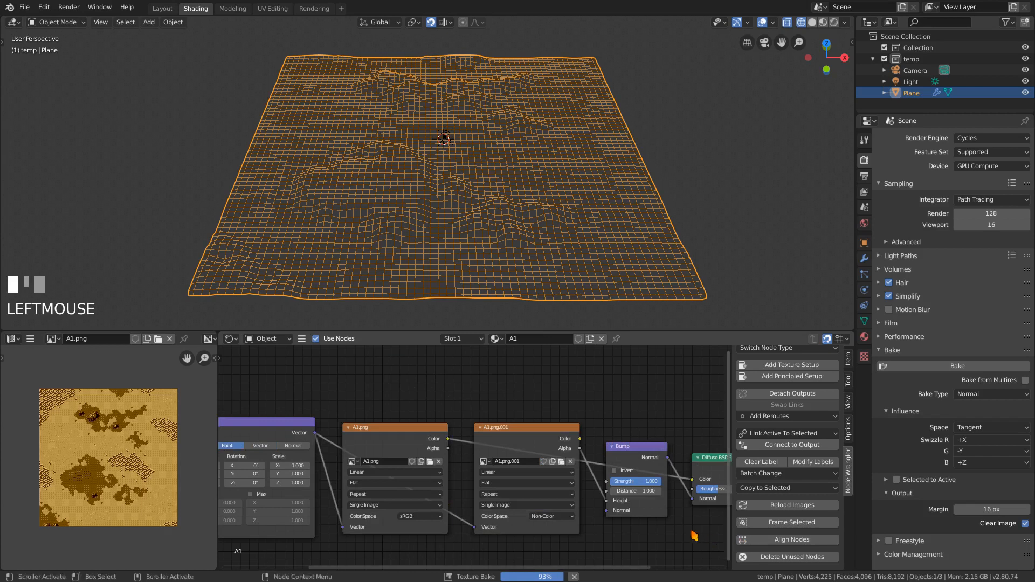
scroll(489, 405, down, 3)
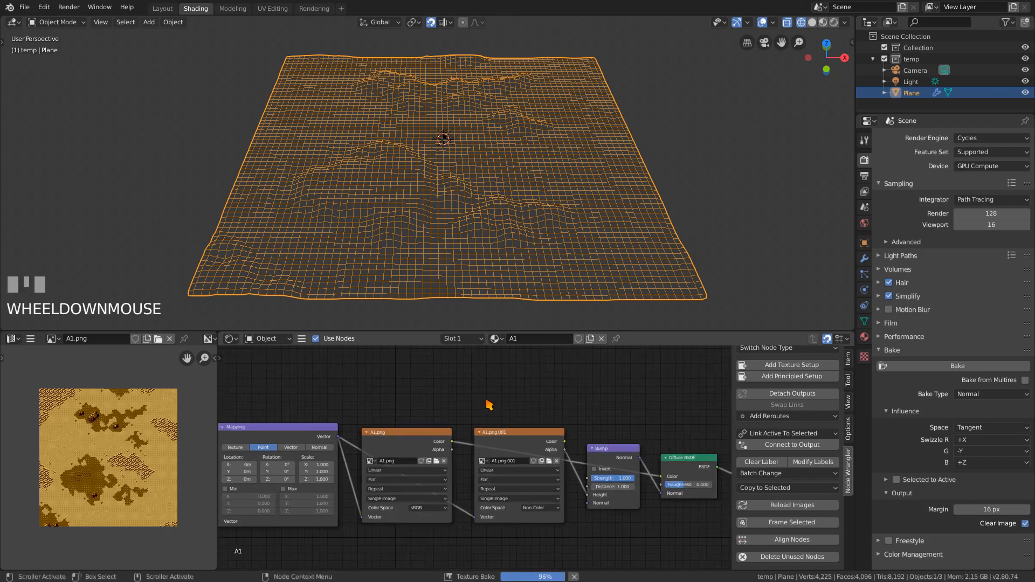
scroll(489, 405, down, 1)
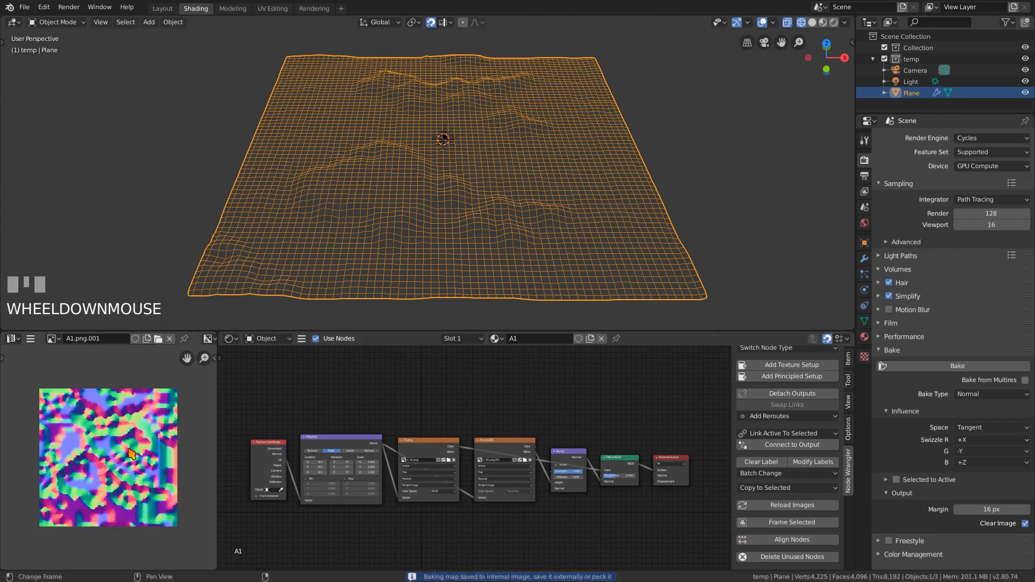
Examine the baked normal map in a maximized Image Editor and restore the Shading layout.
key(ctrl+alt+space)
scroll(497, 319, up, 6)
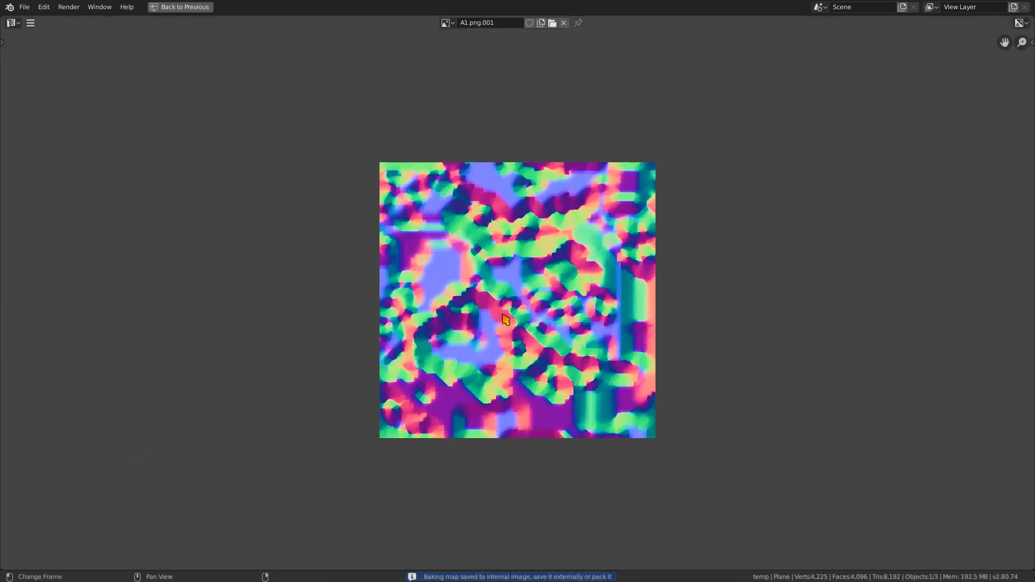
scroll(507, 318, down, 2)
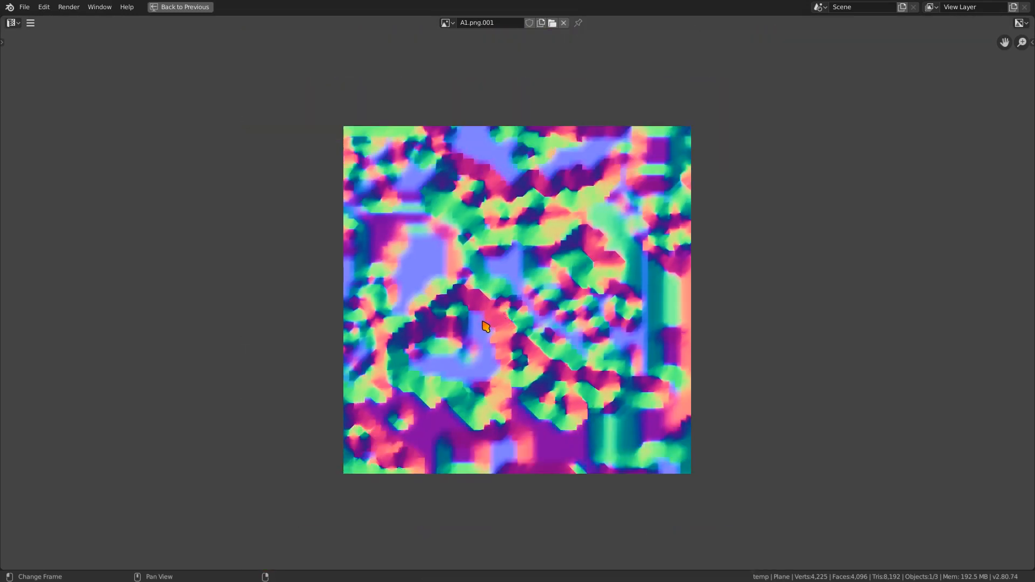
key(ctrl+space)
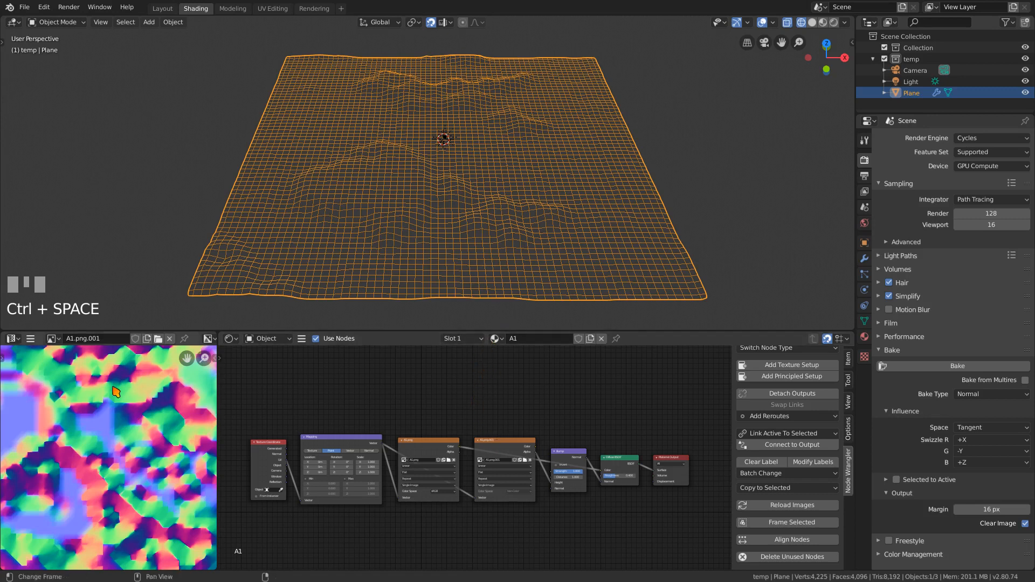
Save the baked A1.png.001 image as A1_normal.png in the same folder as A1.png.
click(52, 339)
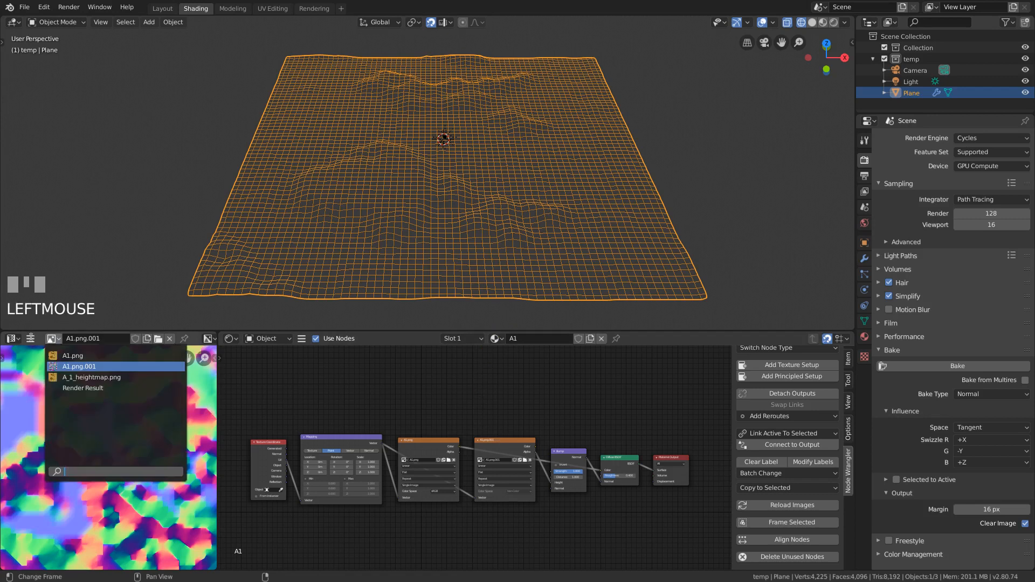
click(30, 339)
mouse_move(80, 363)
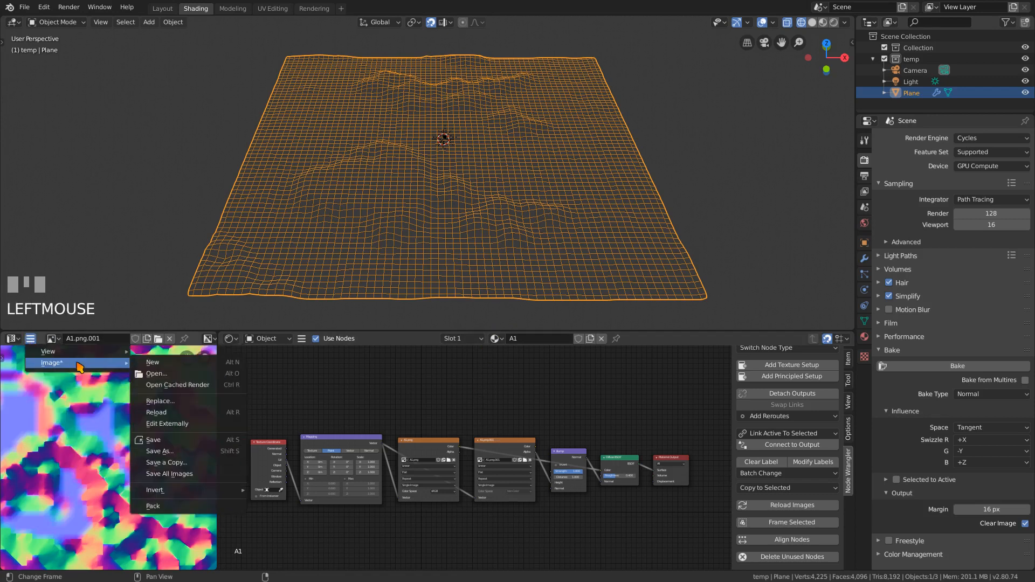
click(171, 451)
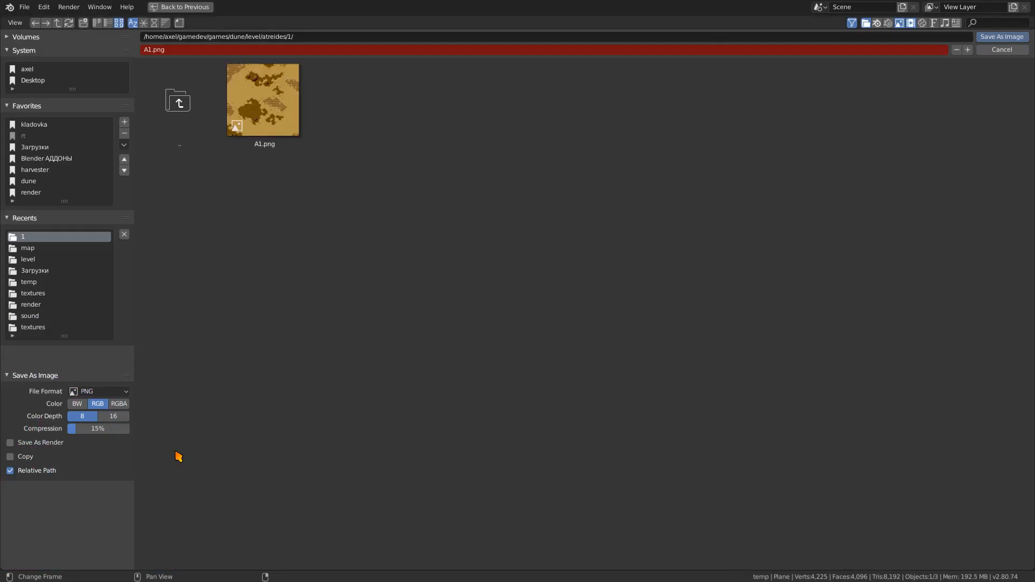
click(181, 51)
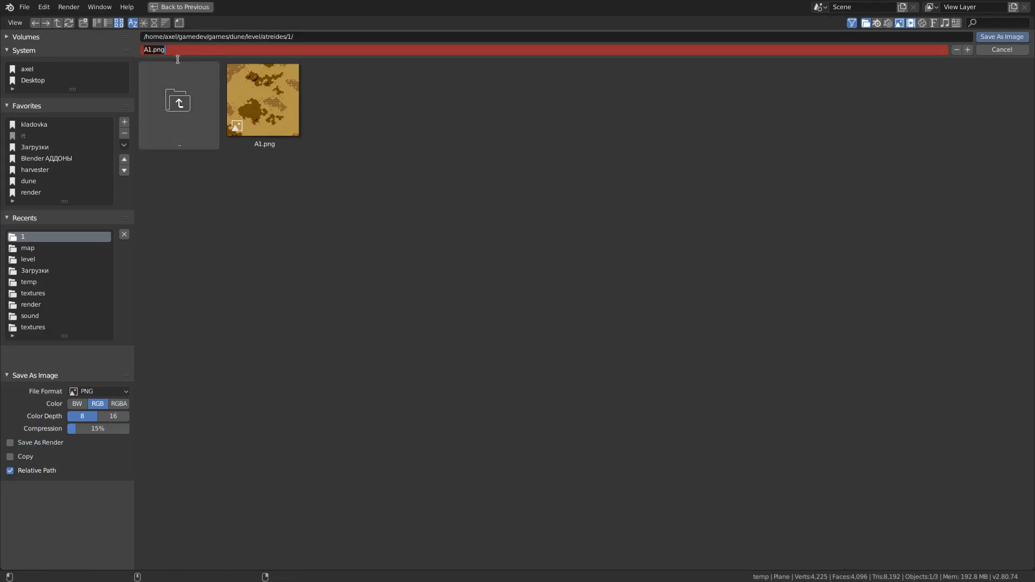
key(End)
text(_normal)
key(Return)
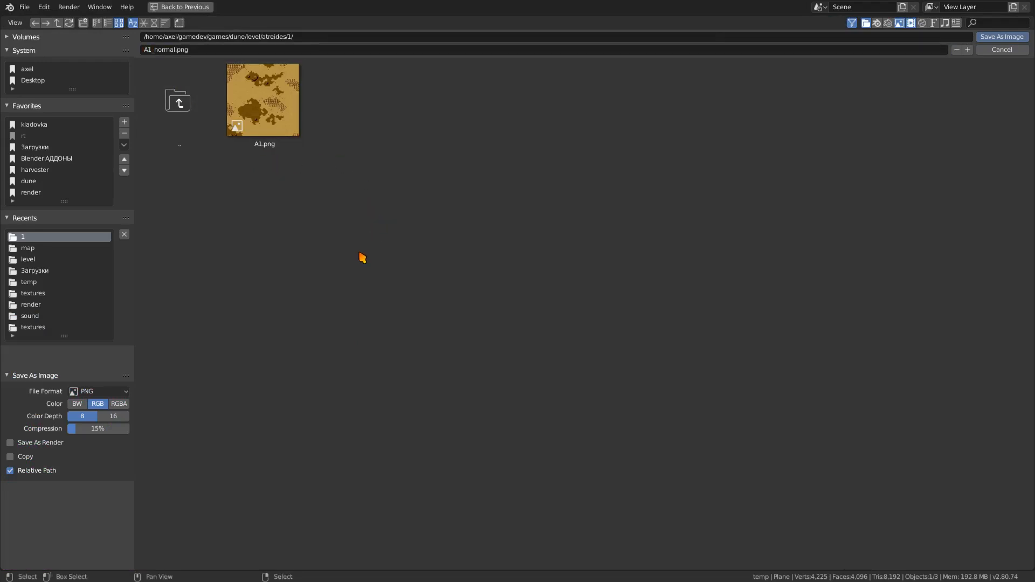
click(991, 37)
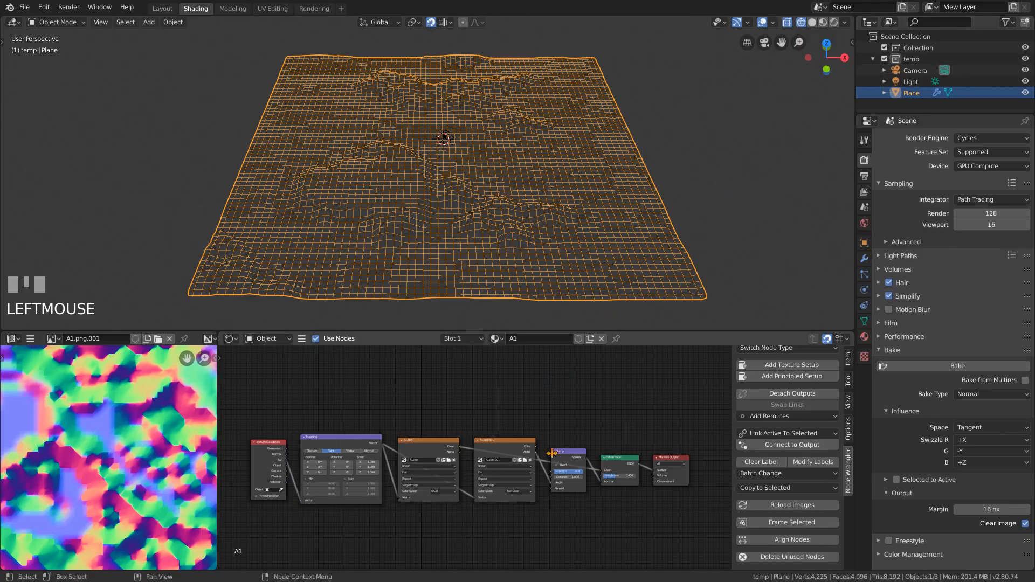
Load A1_normal.png into the A1.png.001 image texture node.
scroll(552, 453, up, 4)
middle_drag(530, 377, 490, 352)
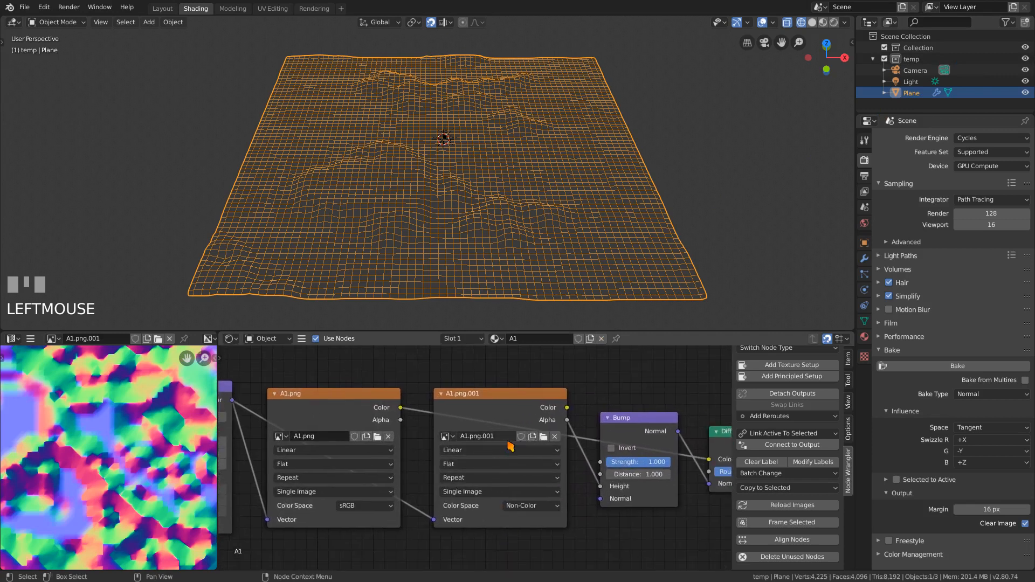
click(544, 437)
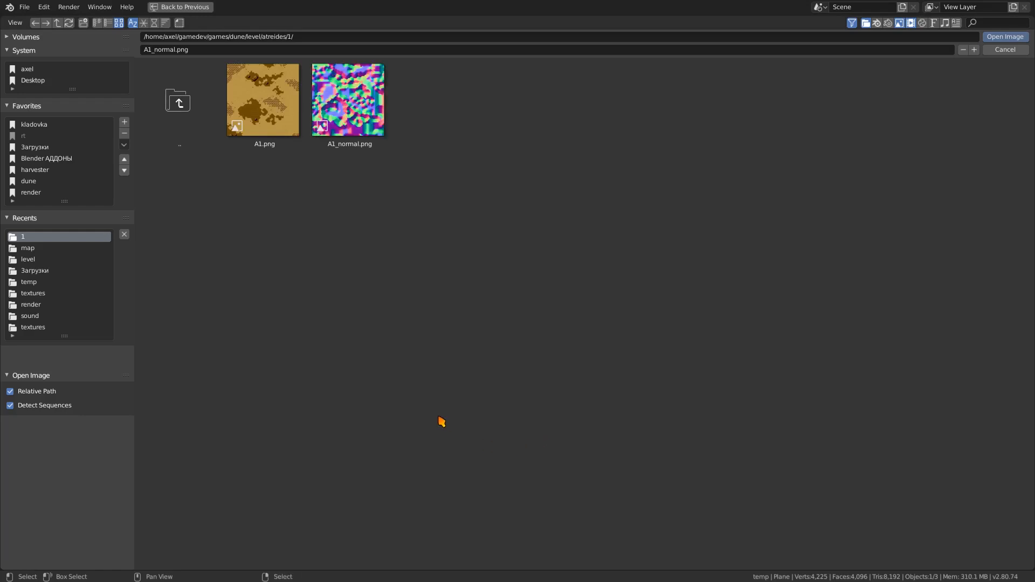
double_click(372, 92)
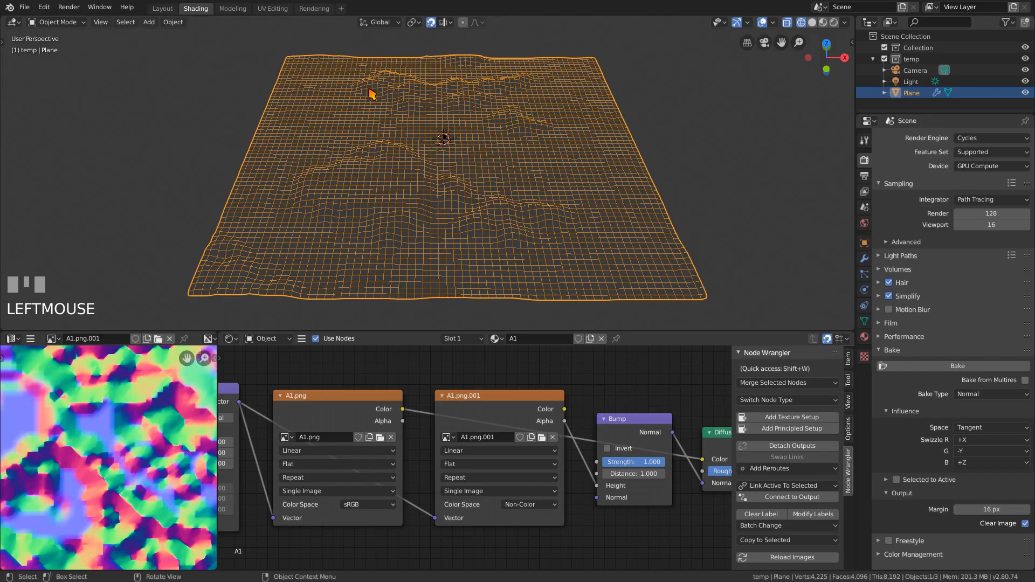
Switch the viewport to LookDev shading and view the textured terrain up close.
click(823, 22)
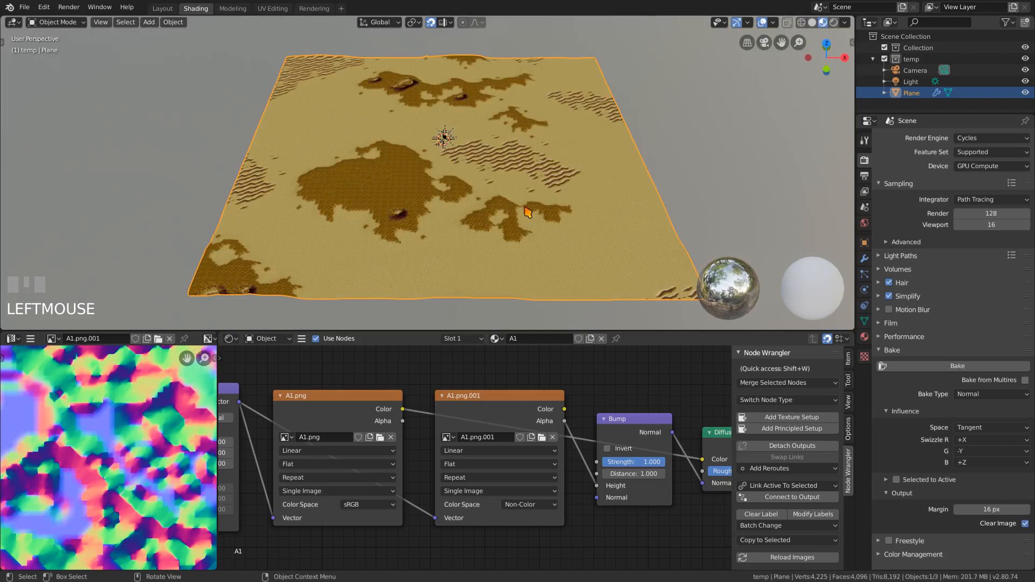
scroll(527, 212, up, 5)
middle_drag(424, 216, 430, 194)
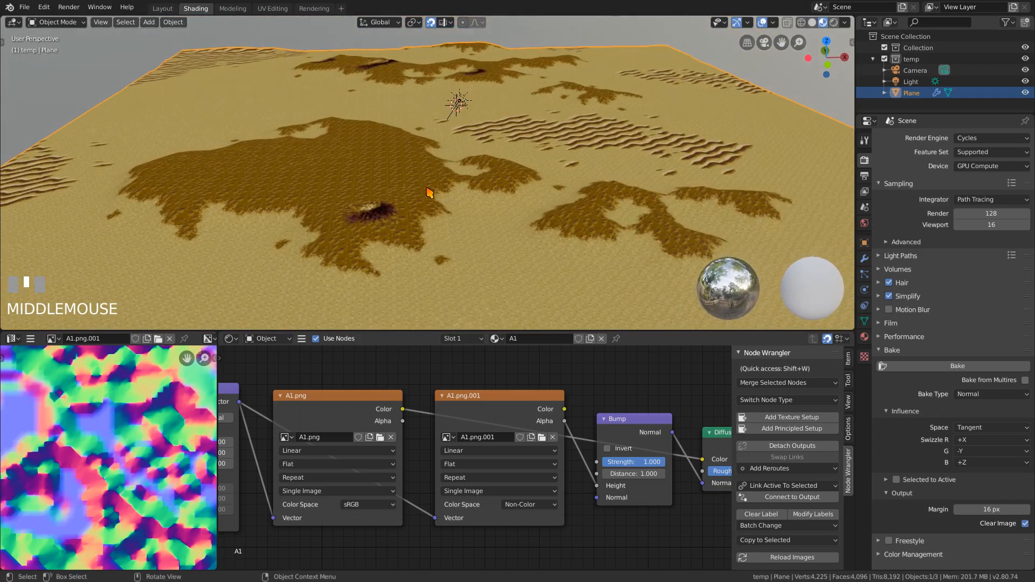
Delete the Bump node and connect the A1.png.001 node's Color output directly to the Diffuse BSDF's Normal input.
click(643, 421)
key(Delete)
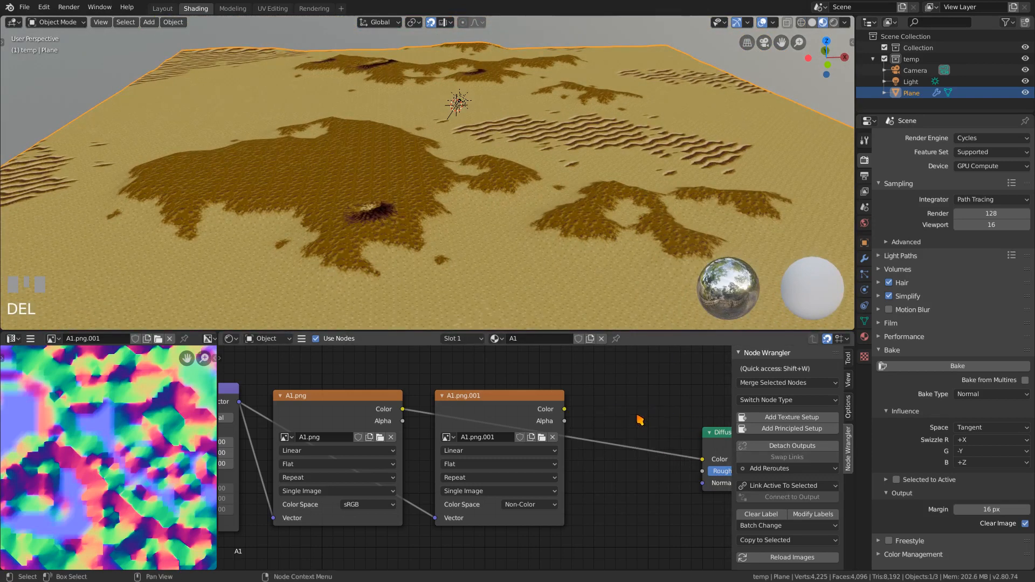
scroll(632, 418, down, 2)
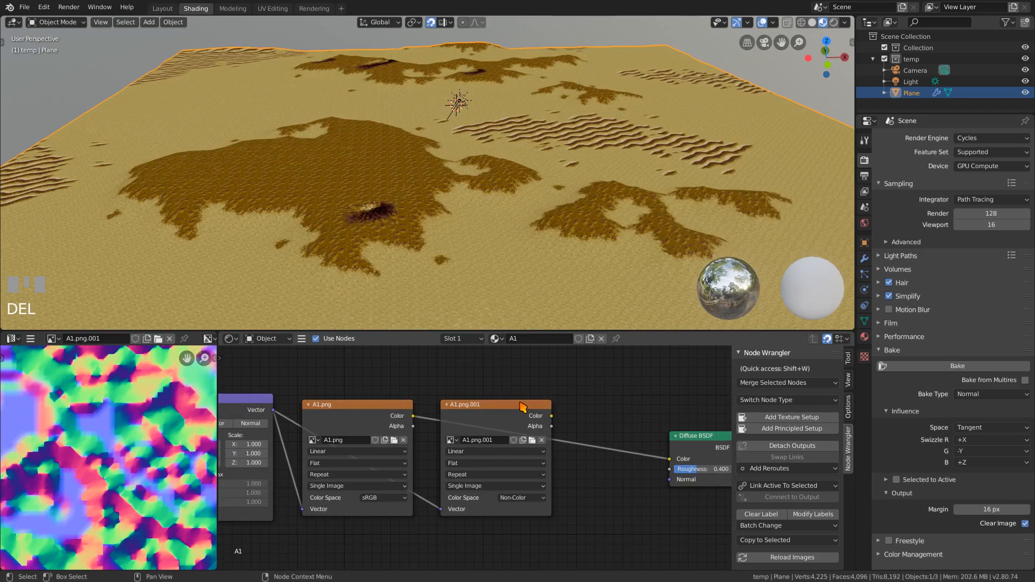
drag(547, 413, 670, 479)
scroll(526, 259, down, 4)
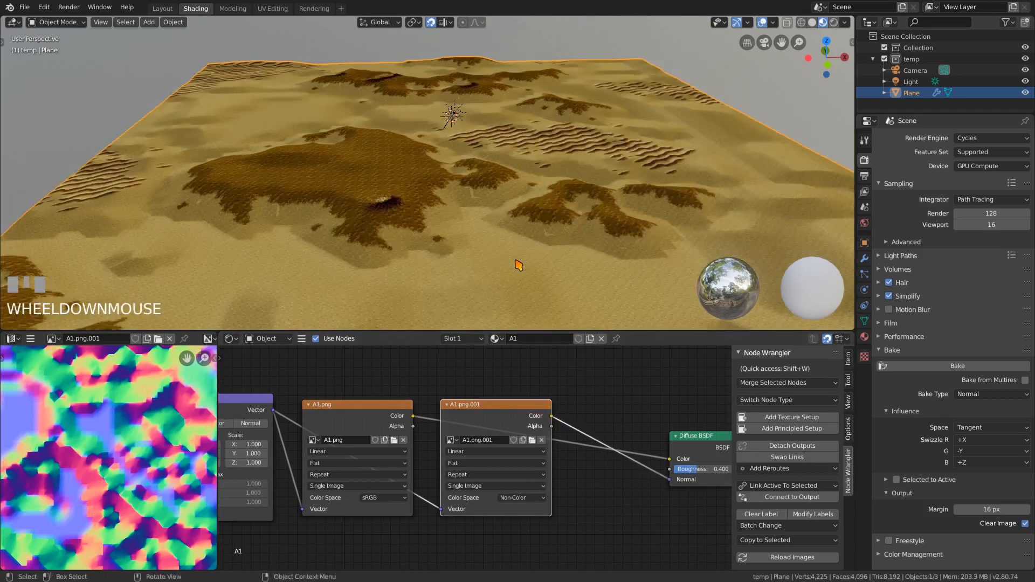
middle_drag(526, 259, 485, 192)
scroll(492, 207, down, 2)
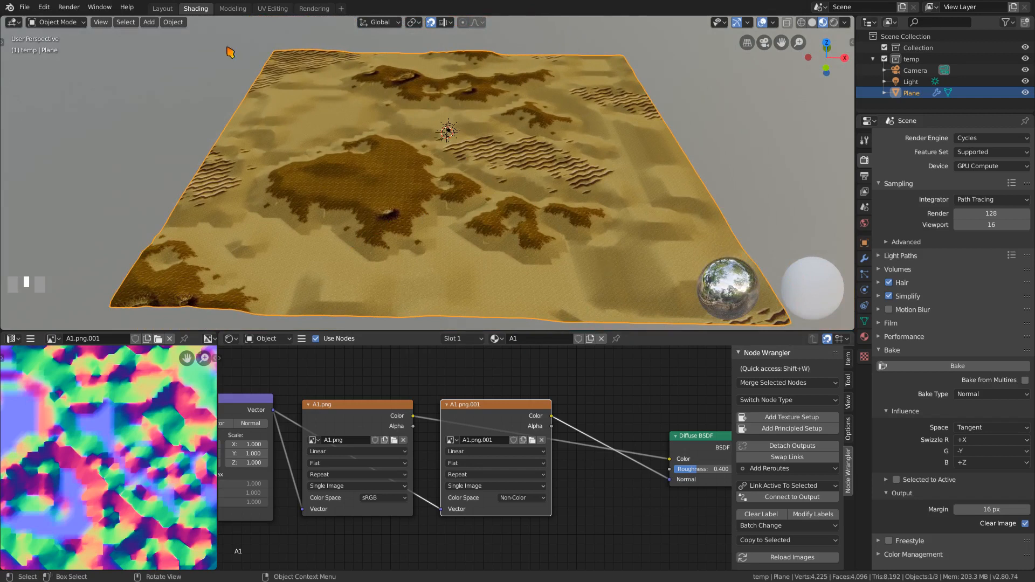
Switch to the Modeling workspace and apply the plane's Displace modifier in Object Mode.
click(233, 10)
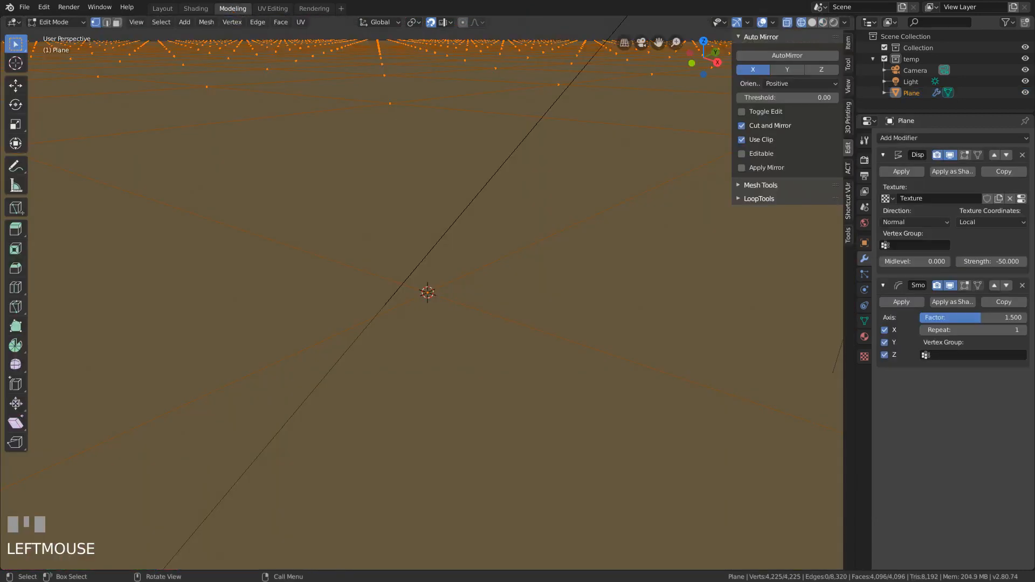
key(Home)
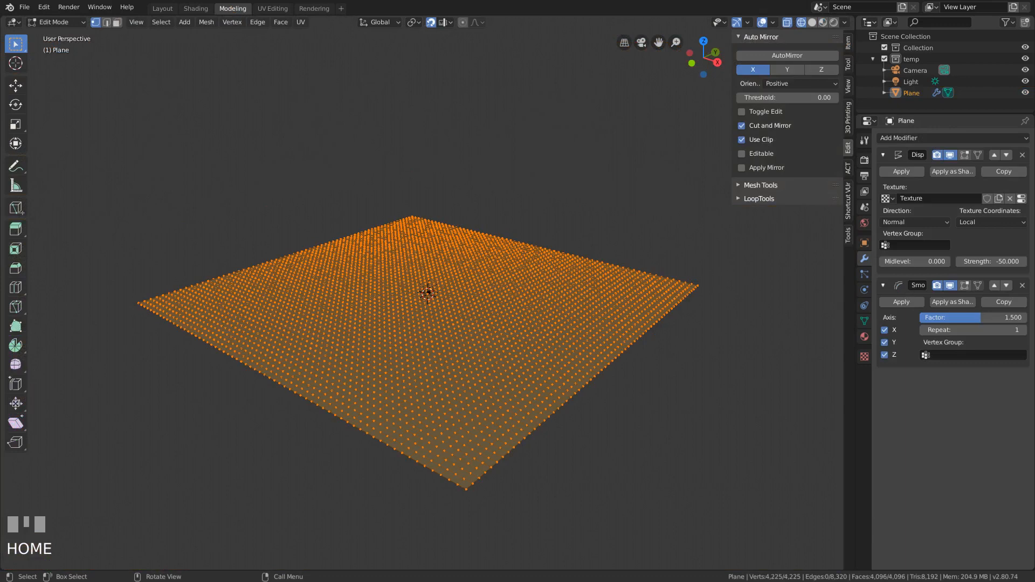
middle_drag(518, 292, 410, 335)
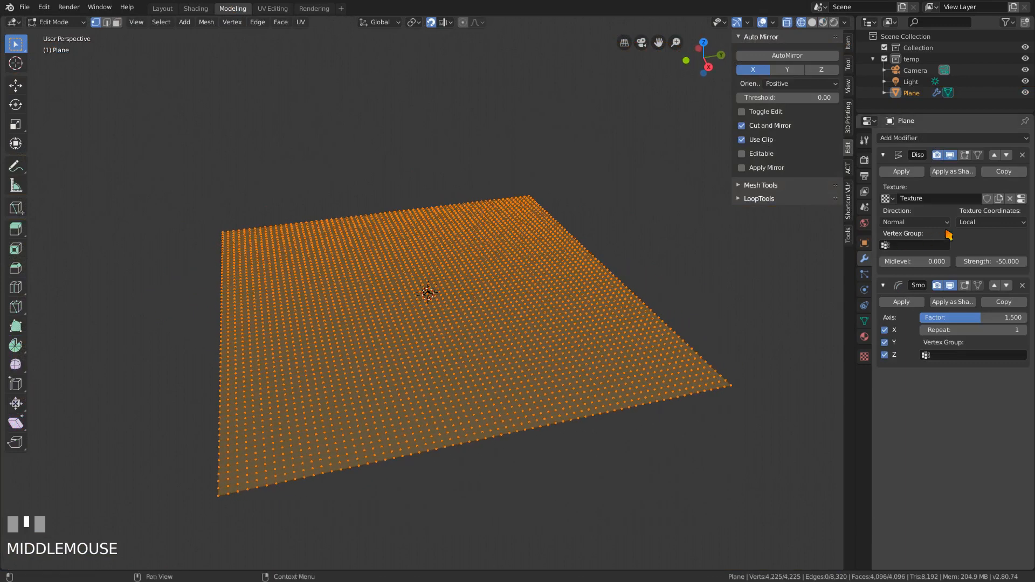
click(914, 172)
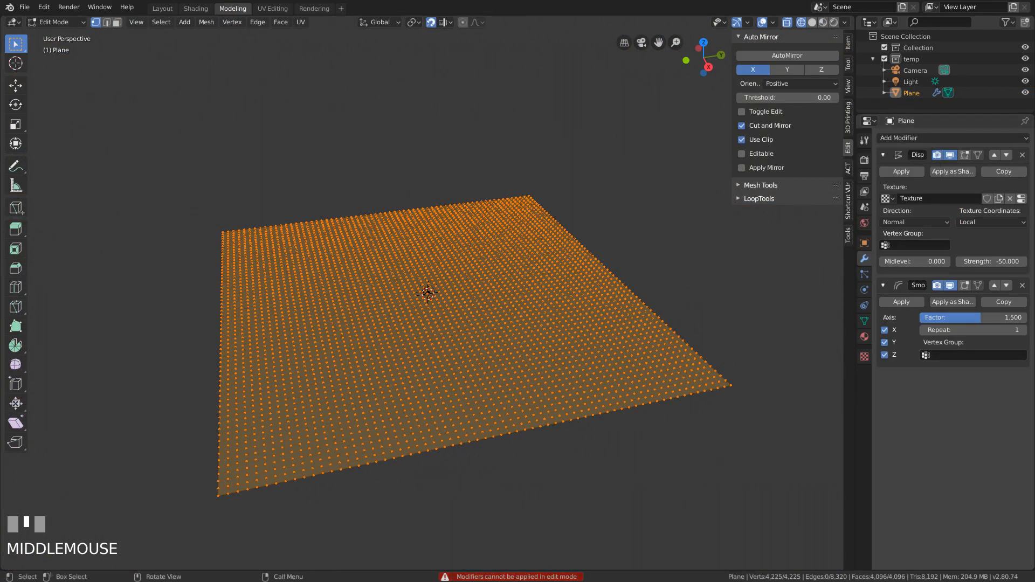
key(Tab)
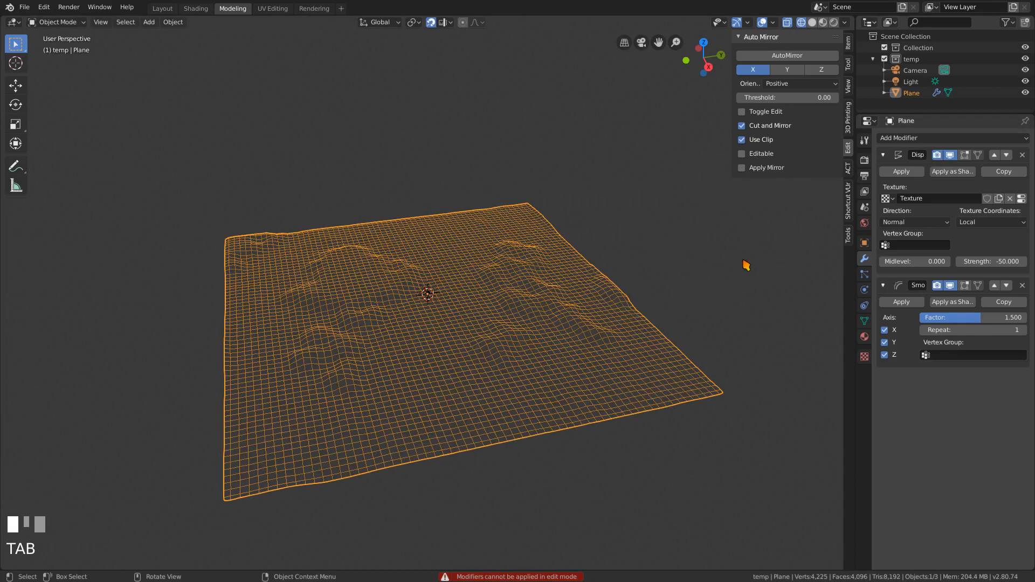
click(911, 172)
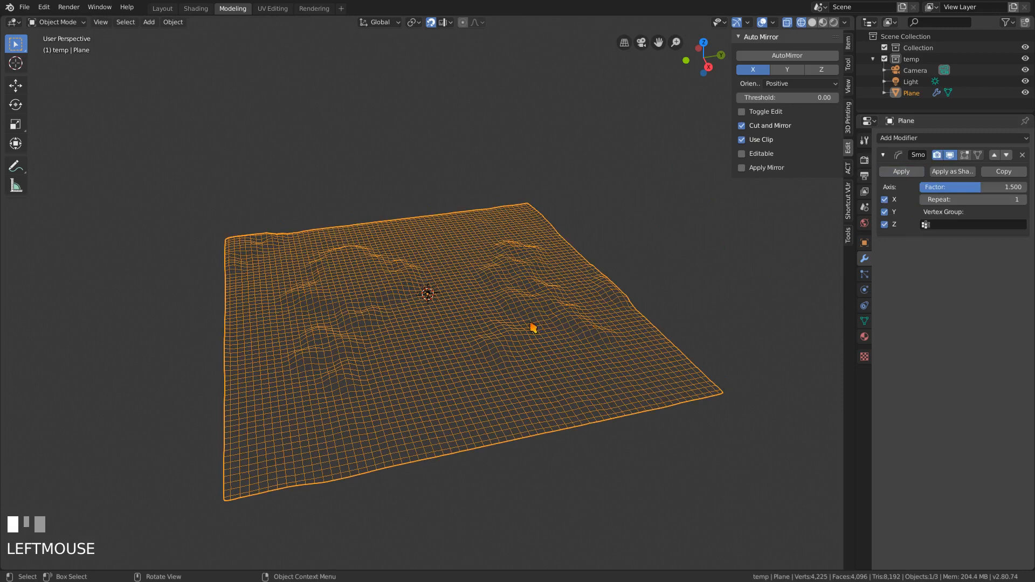
Set the viewport to LookDev shading and view the small peak on the large brown plateau up close.
click(812, 22)
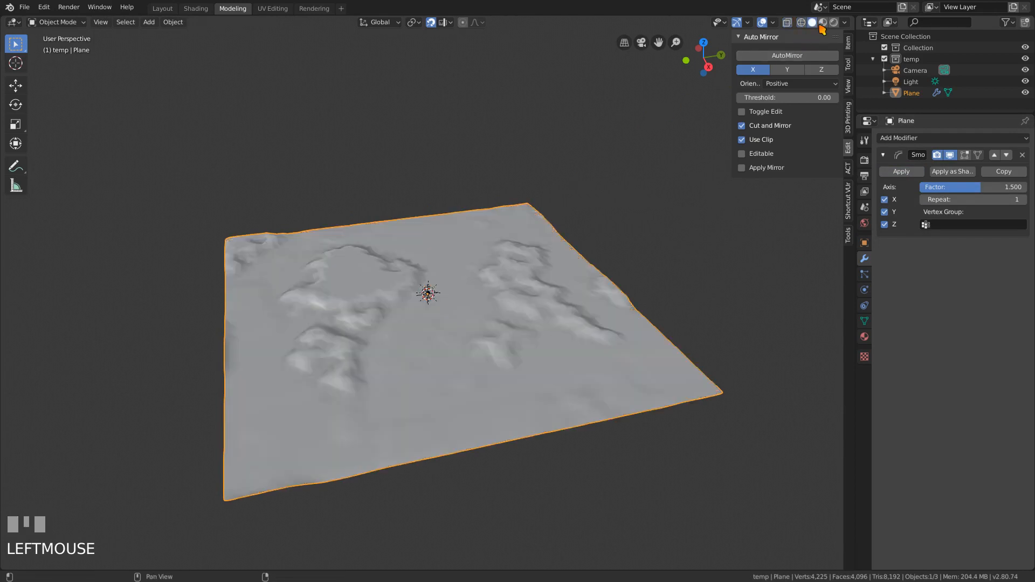
click(823, 22)
scroll(389, 294, up, 3)
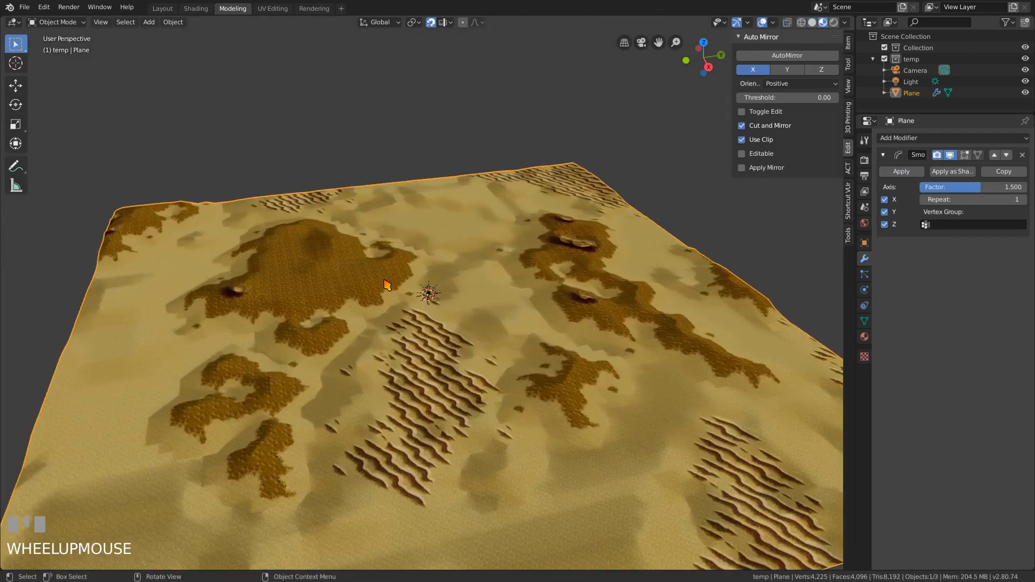
shift+middle_drag(260, 316, 407, 313)
scroll(383, 298, up, 4)
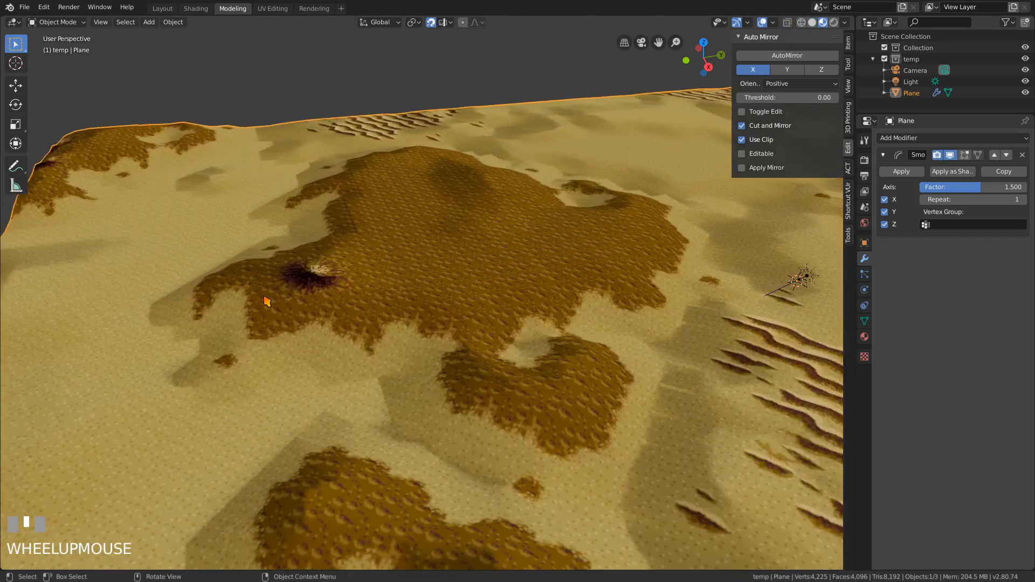
middle_drag(268, 303, 338, 312)
scroll(327, 343, up, 1)
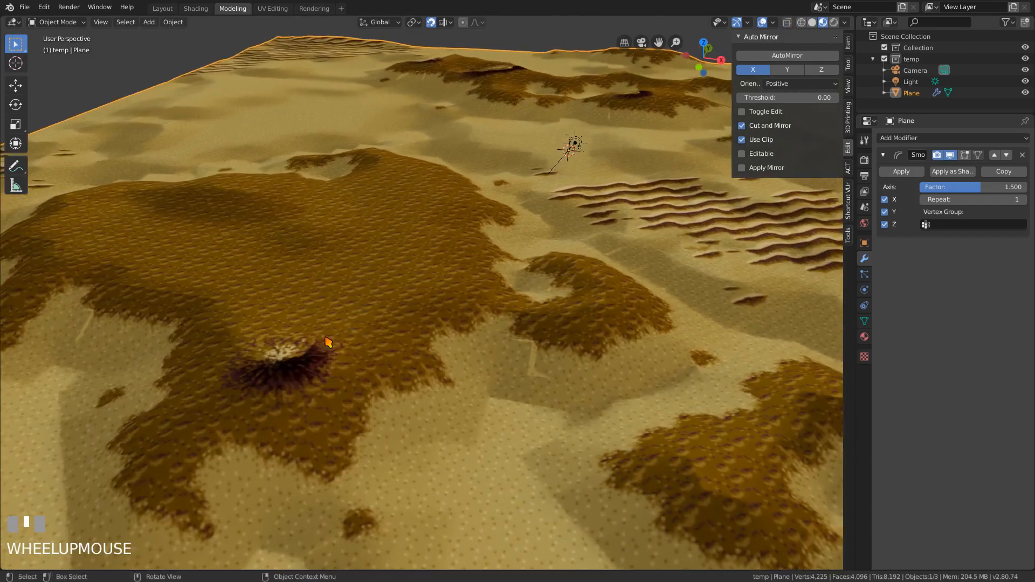
scroll(307, 389, up, 1)
click(354, 400)
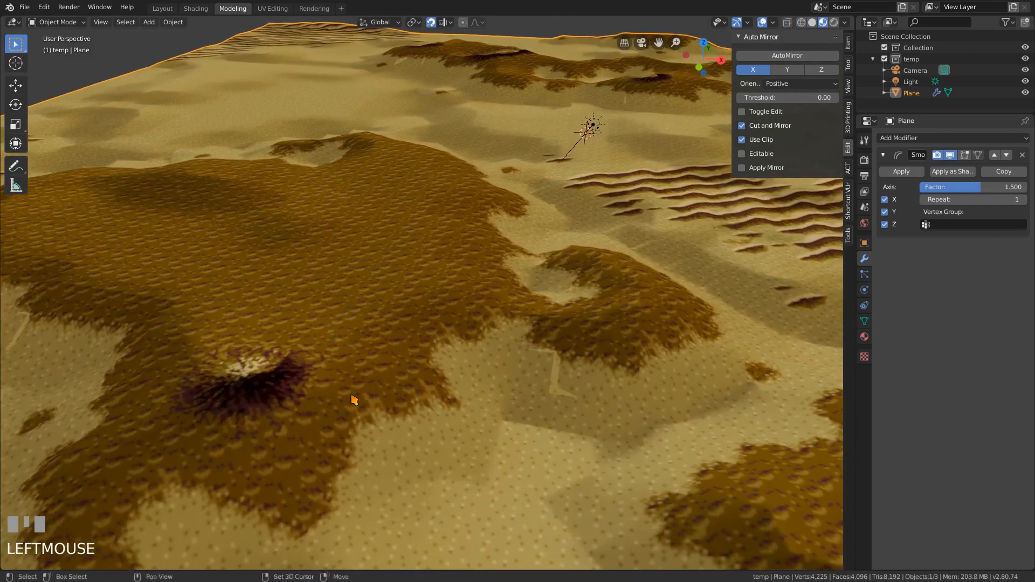
shift+middle_drag(354, 400, 448, 362)
In face select mode, raise the top face of the plateau's peak about 9.4 m along global Z.
key(Tab)
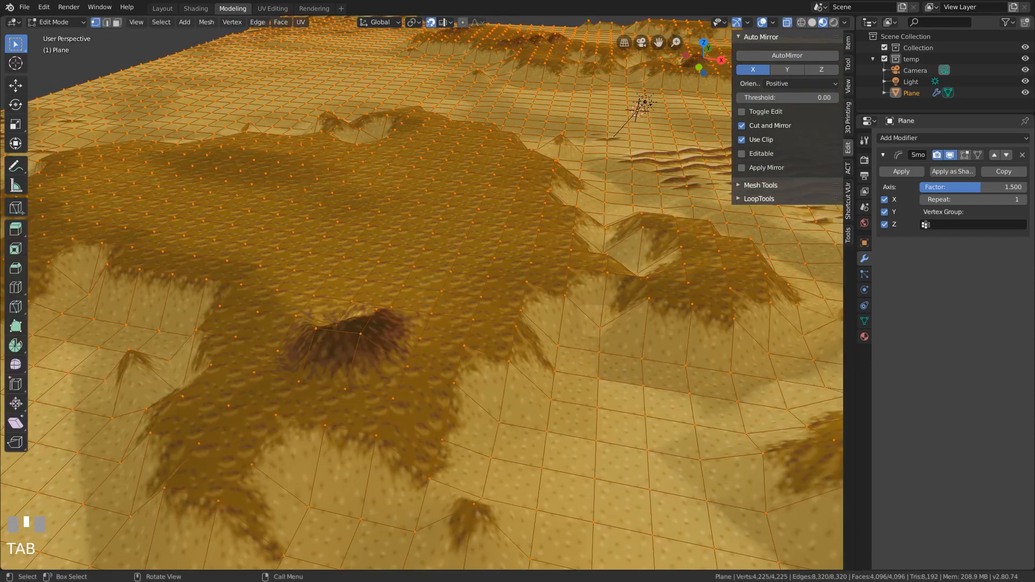
click(432, 359)
middle_drag(431, 358, 396, 351)
key(Tab)
key(Tab)
click(434, 357)
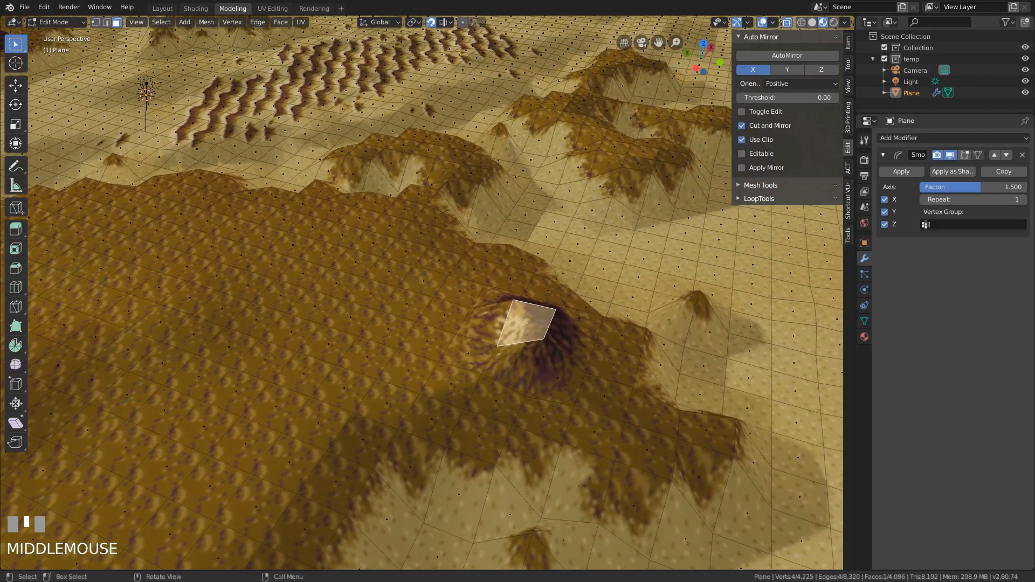
key(g)
key(z)
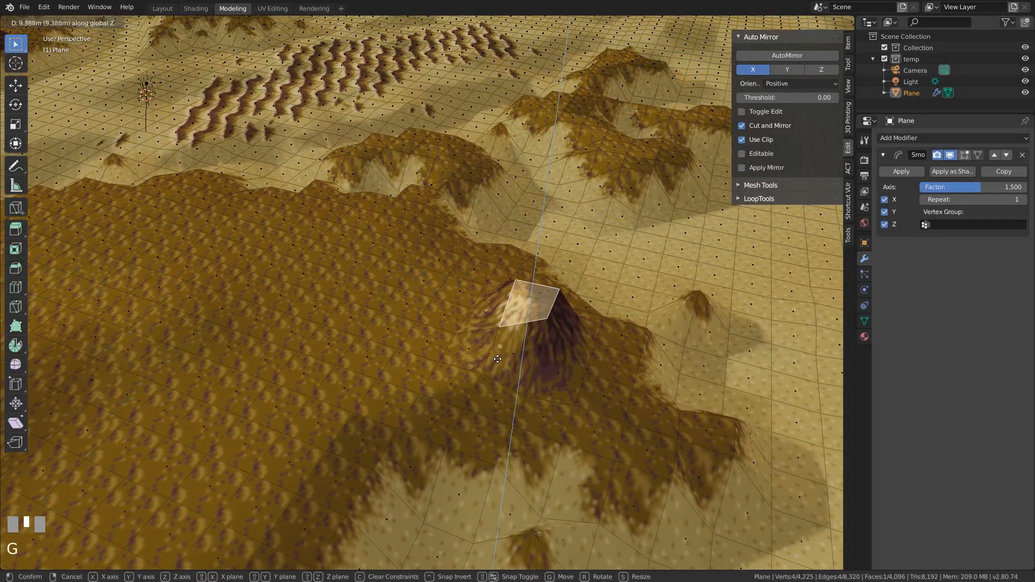
click(498, 359)
Flatten the raised face on the plateau's peak with Make Planar Faces.
middle_drag(497, 358, 427, 322)
key(space)
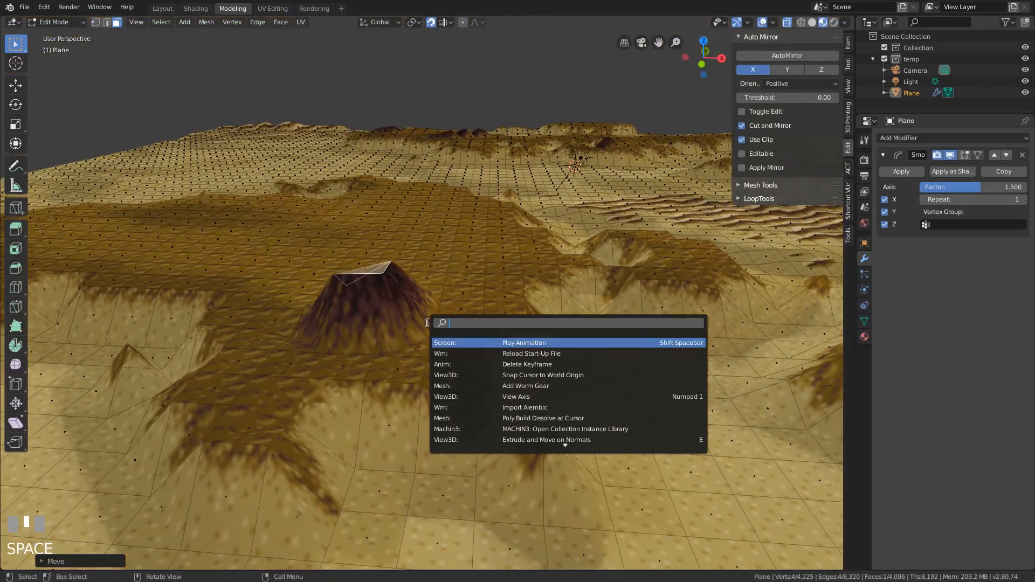
text(plana)
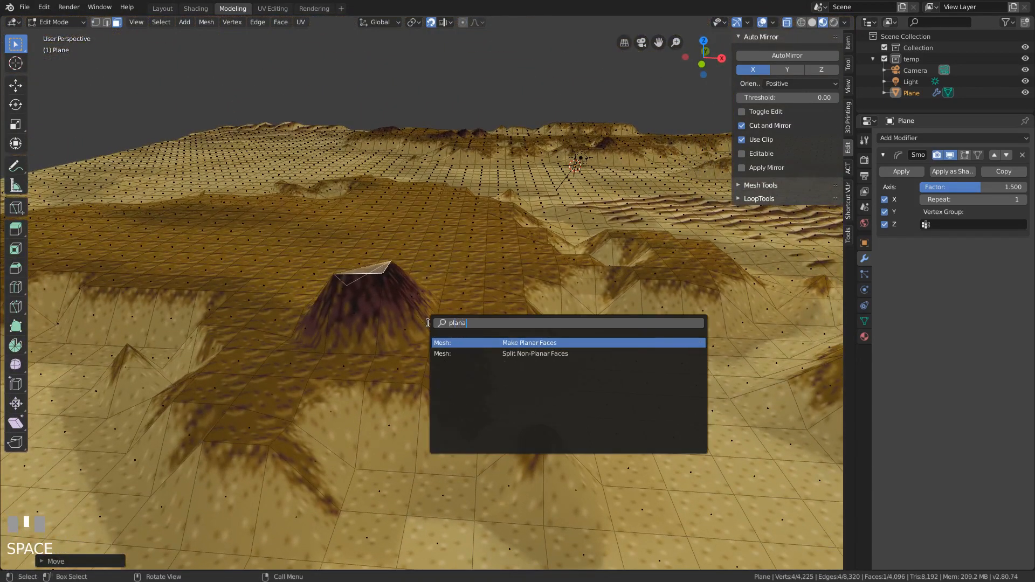
key(Return)
Raise the face on top of the small mound at the terrain's outer edge along global Z.
middle_drag(428, 322, 538, 184)
scroll(474, 327, down, 3)
scroll(538, 184, down, 2)
click(488, 392)
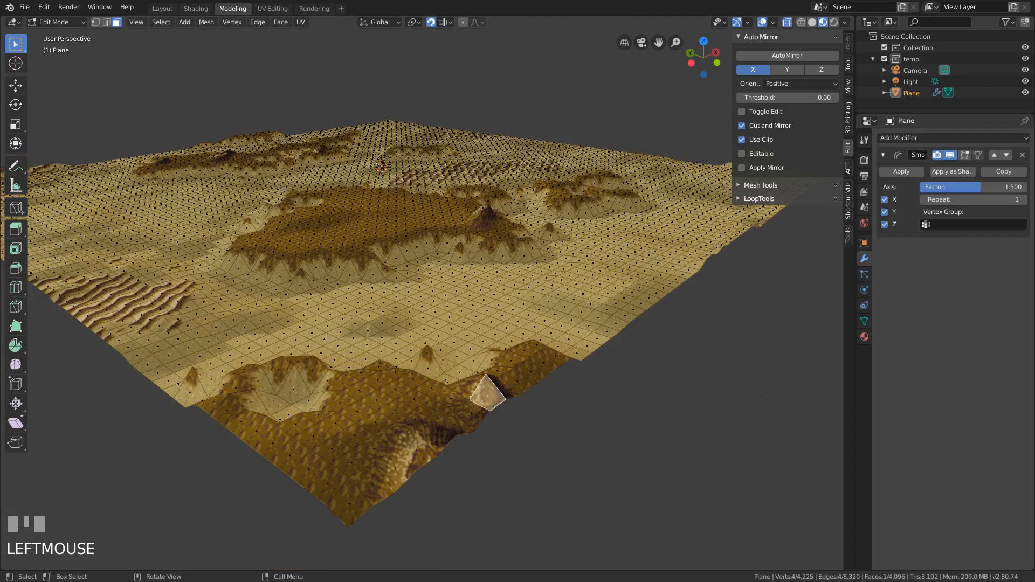
key(g)
key(z)
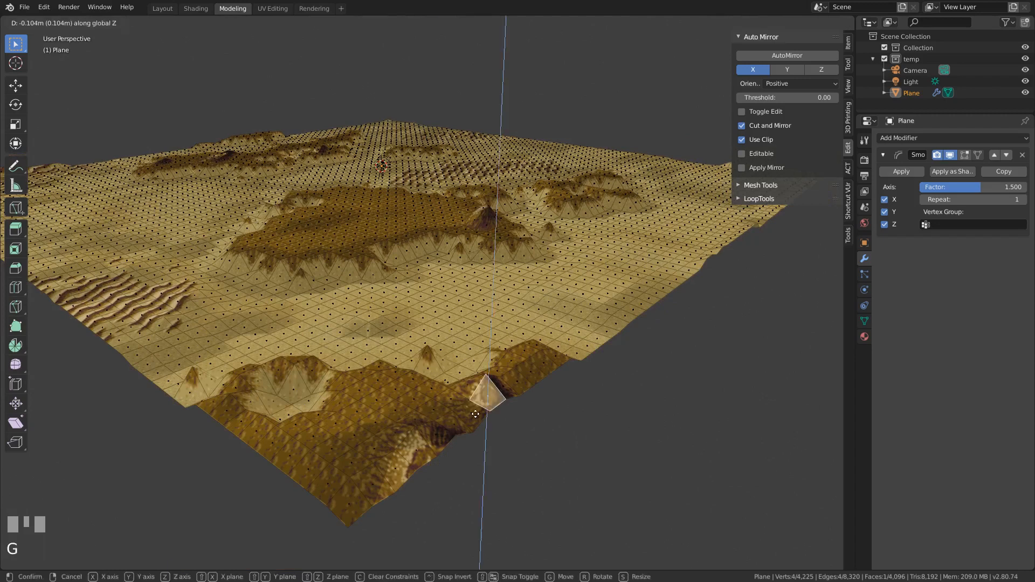
click(475, 398)
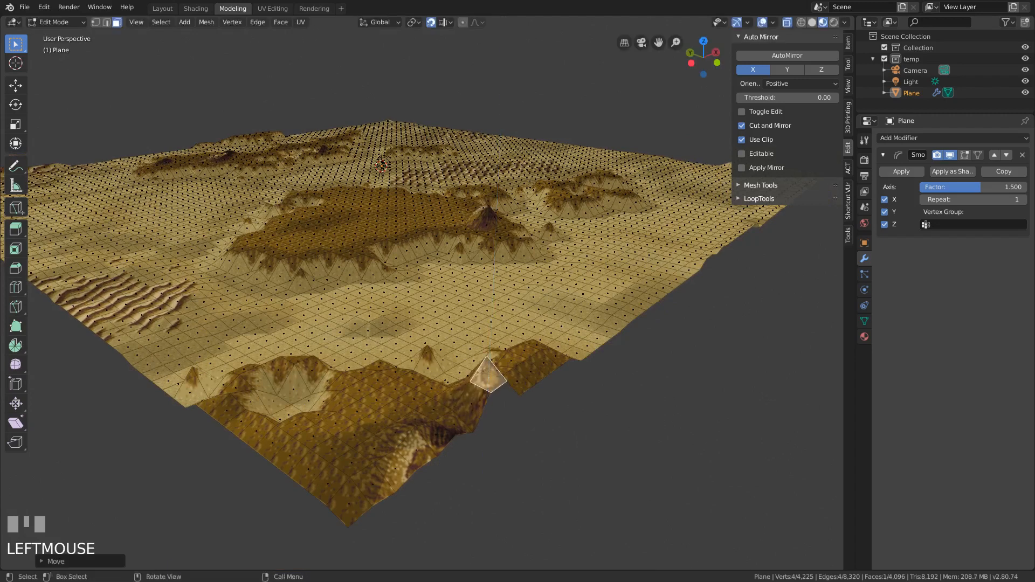
Raise two adjacent faces of the crater ridge near the terrain's corner along Z and flatten them with Make Planar Faces.
click(416, 448)
shift+click(427, 458)
middle_drag(426, 459, 394, 443)
key(g)
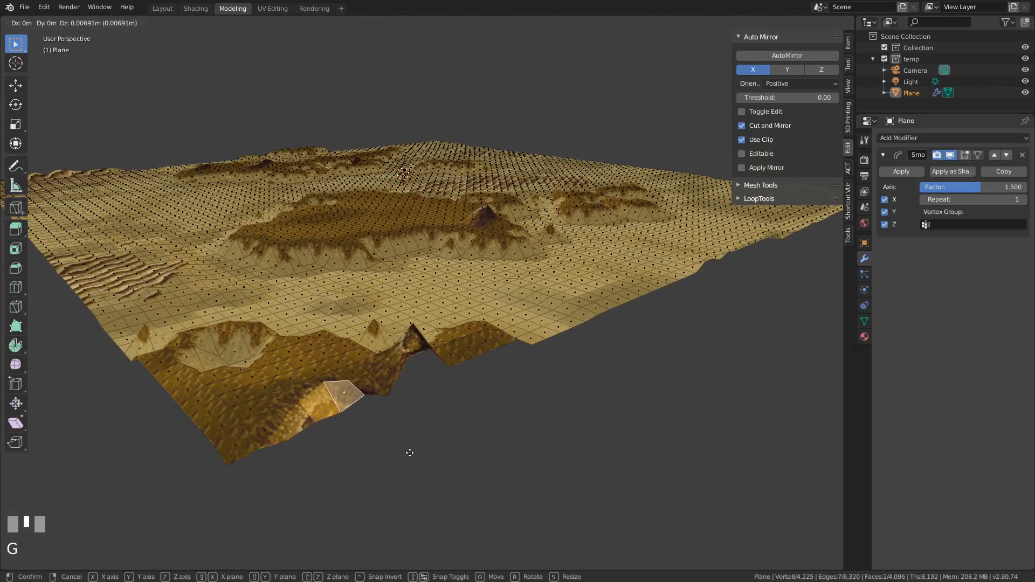
key(z)
click(410, 434)
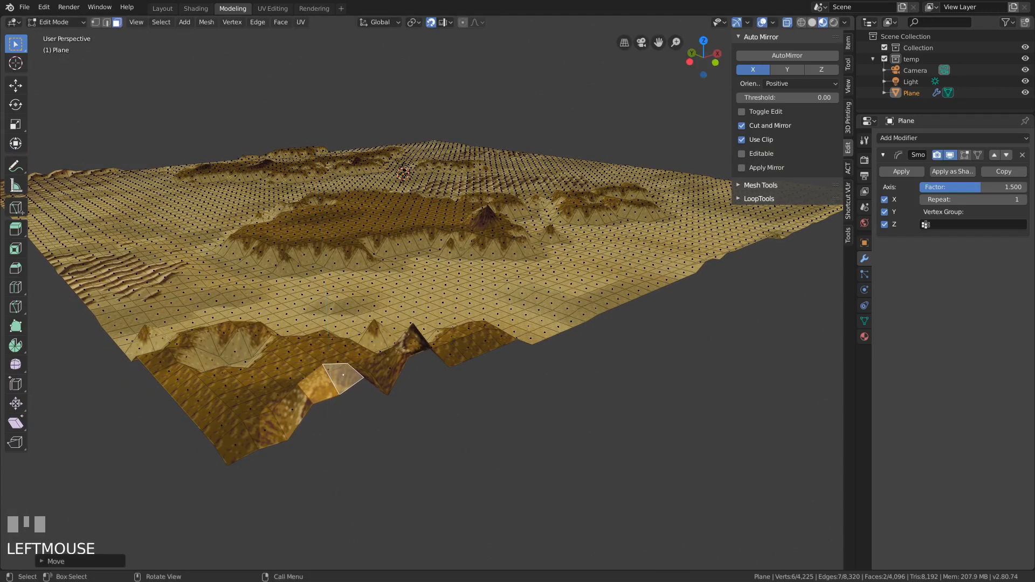
key(F3)
key(Return)
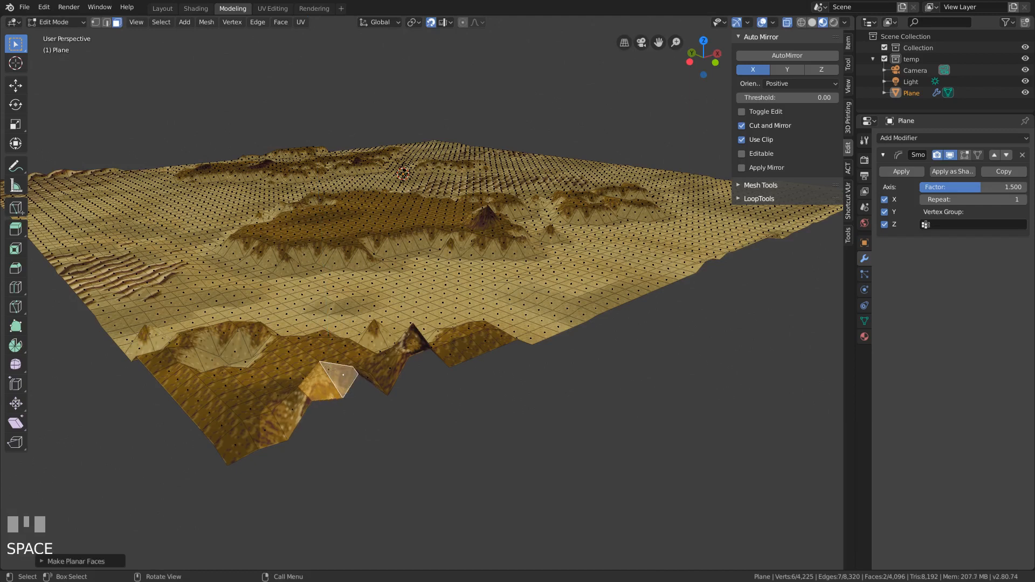
Flatten the raised face of the edge mound with Make Planar Faces.
click(413, 340)
middle_drag(413, 340, 460, 377)
key(F3)
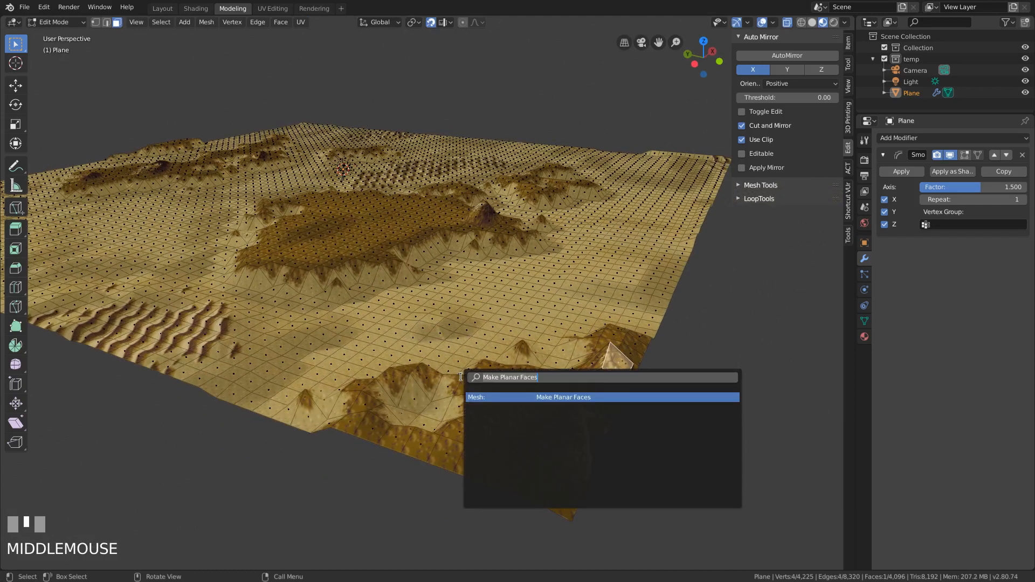
key(Return)
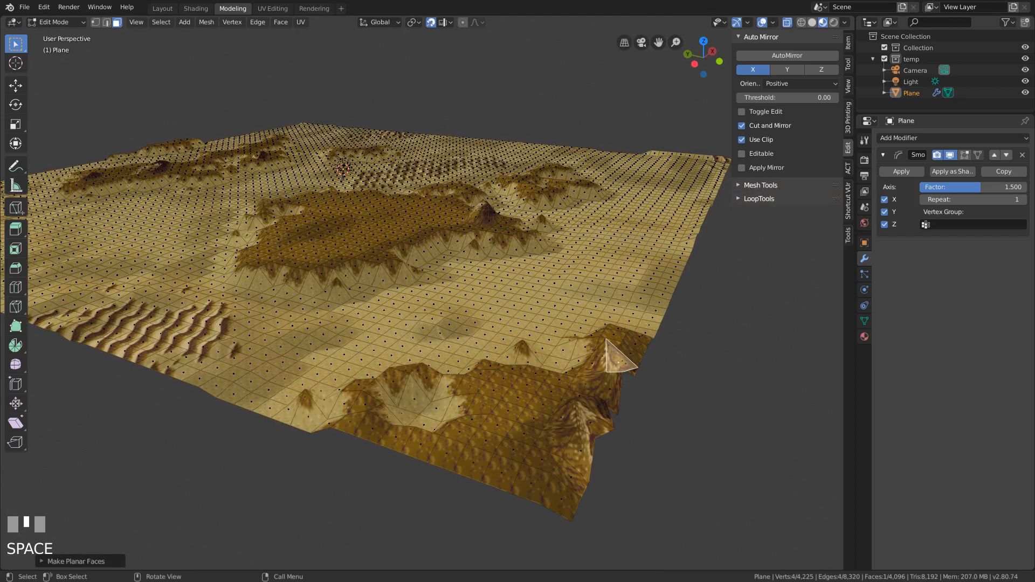
Raise the pale top face of the single mound beside the twin-crater hill about 15.5 m along global Z.
key(Tab)
middle_drag(527, 407, 571, 399)
shift+middle_drag(162, 296, 291, 439)
scroll(304, 349, up, 2)
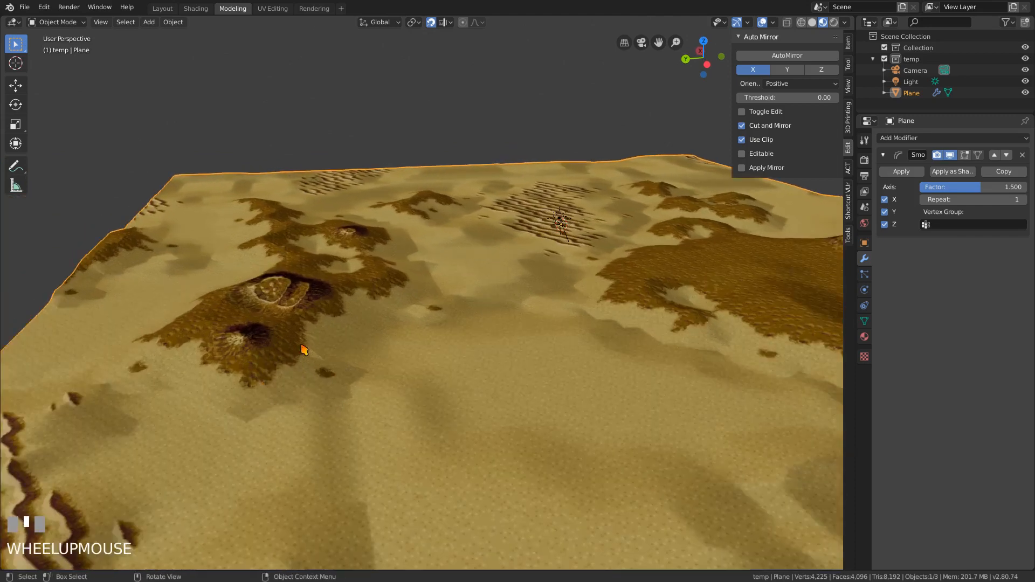
scroll(304, 350, up, 1)
shift+middle_drag(184, 356, 442, 383)
key(Tab)
click(397, 333)
click(413, 376)
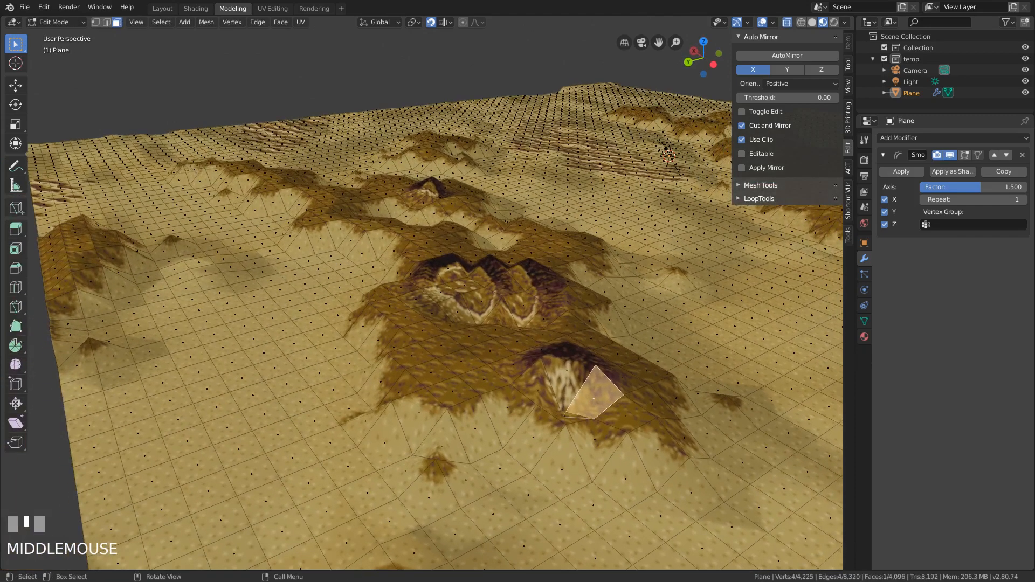
click(567, 374)
key(g)
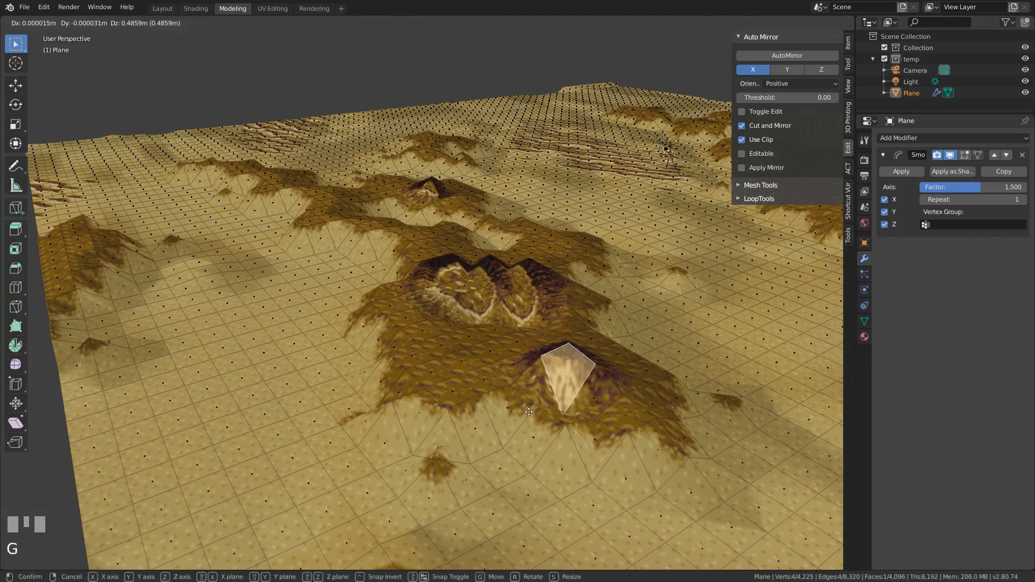
key(z)
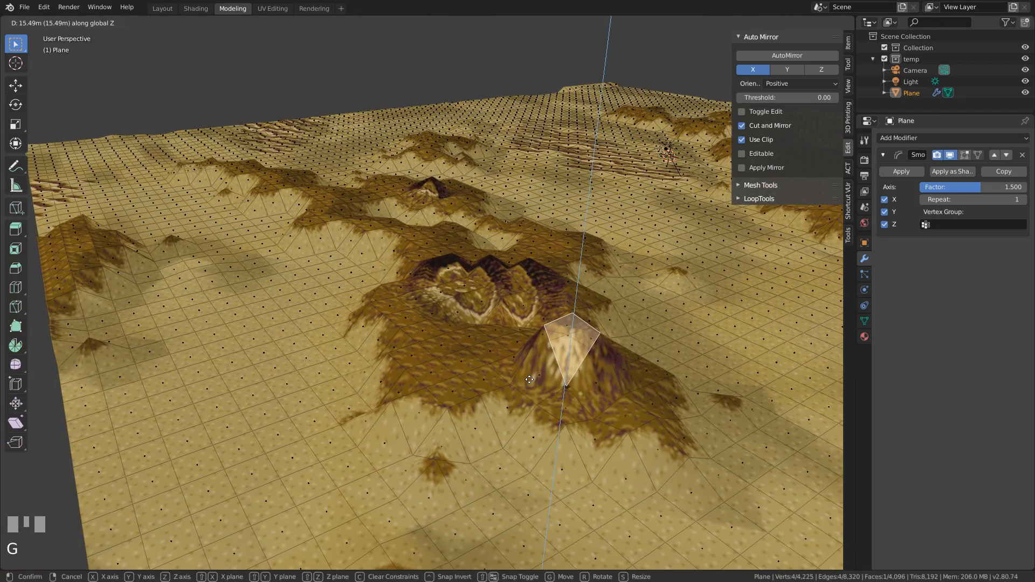
click(530, 379)
Flatten the raised face of the mound beside the twin-crater hill with Make Planar Faces.
middle_drag(530, 380, 463, 372)
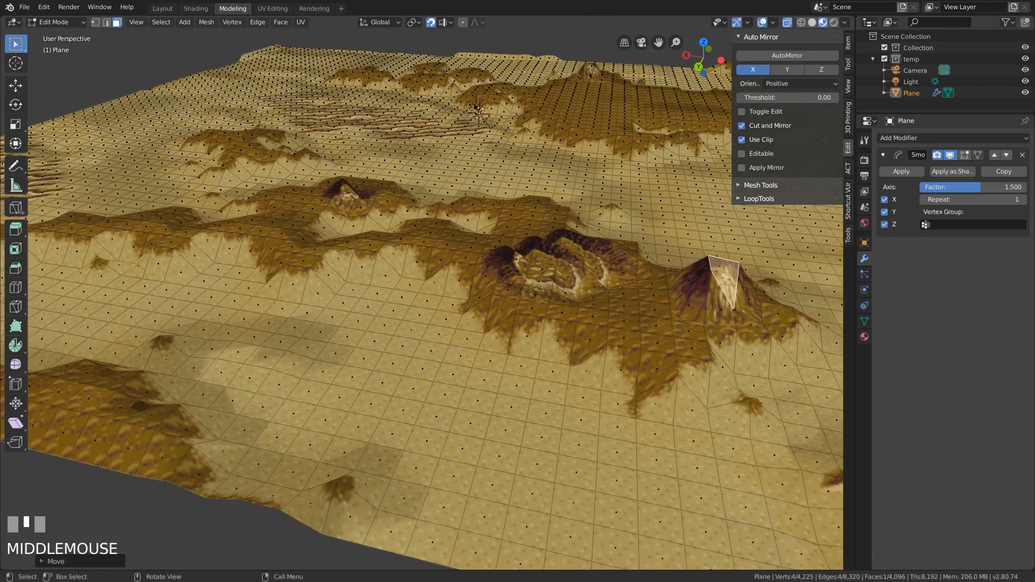
key(F3)
key(Return)
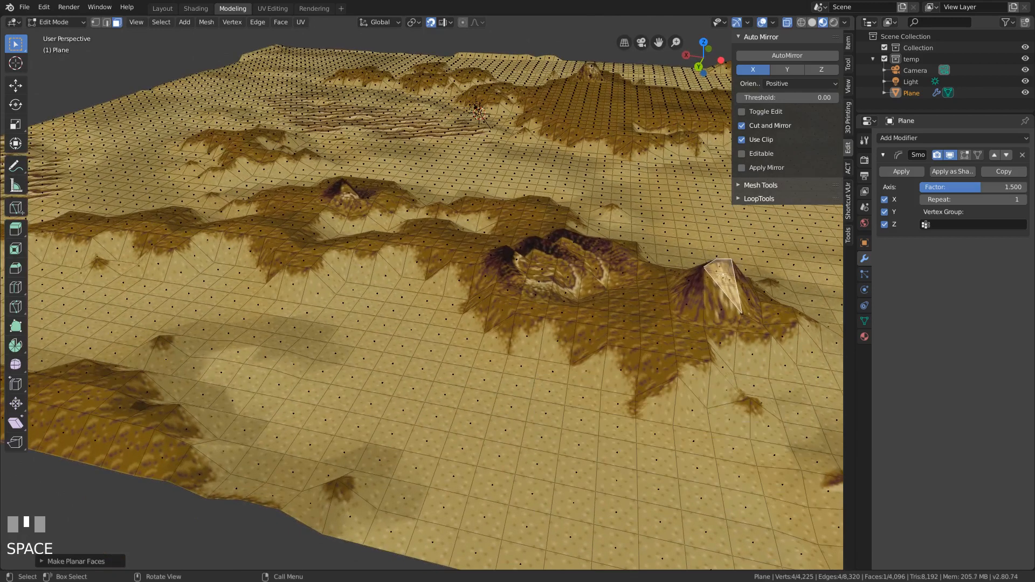
Select the five adjoining crater faces on top of the twin-crater hill.
click(542, 273)
middle_drag(542, 272, 536, 364)
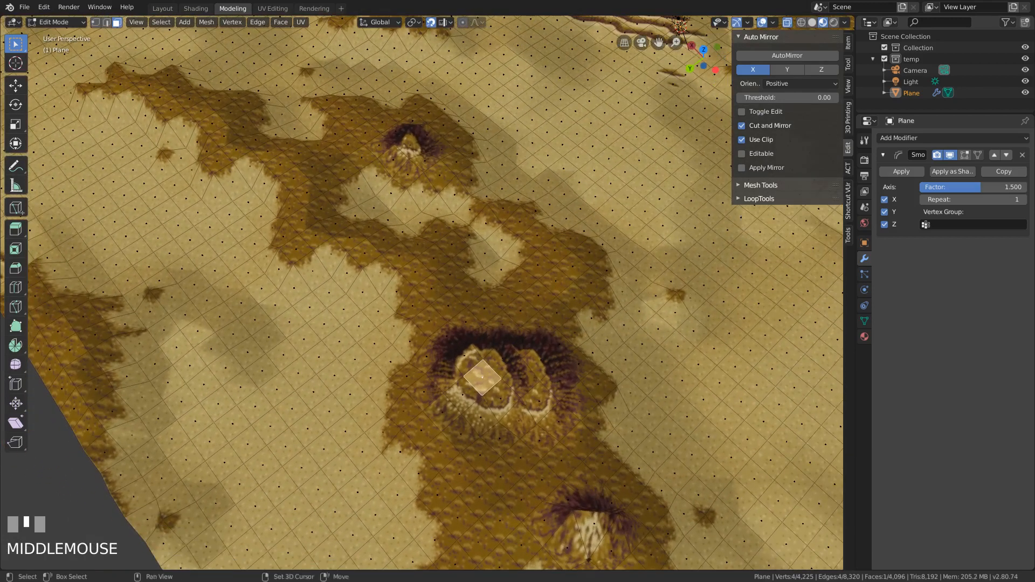
shift+click(521, 379)
shift+click(502, 357)
shift+click(501, 400)
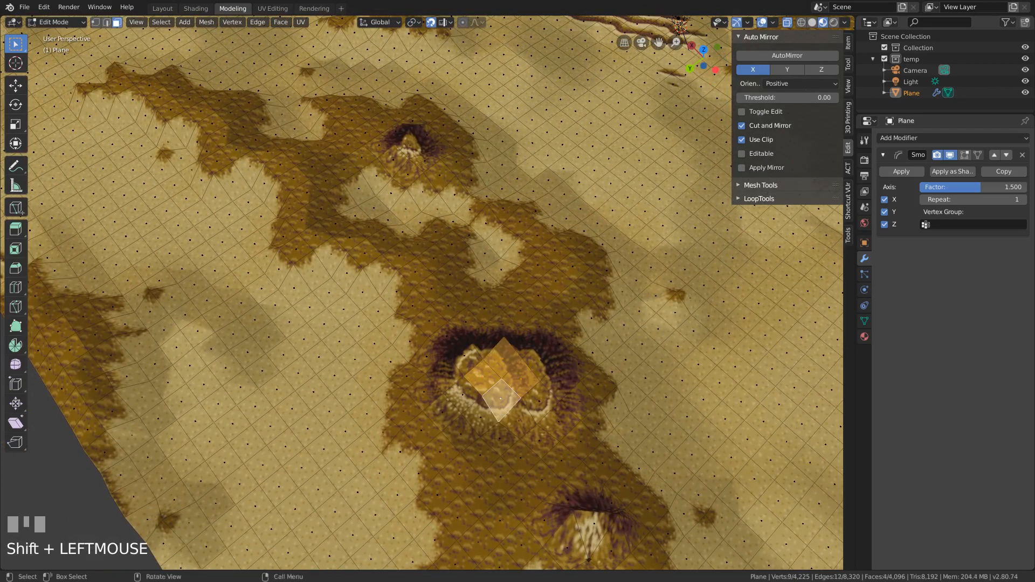
shift+click(541, 360)
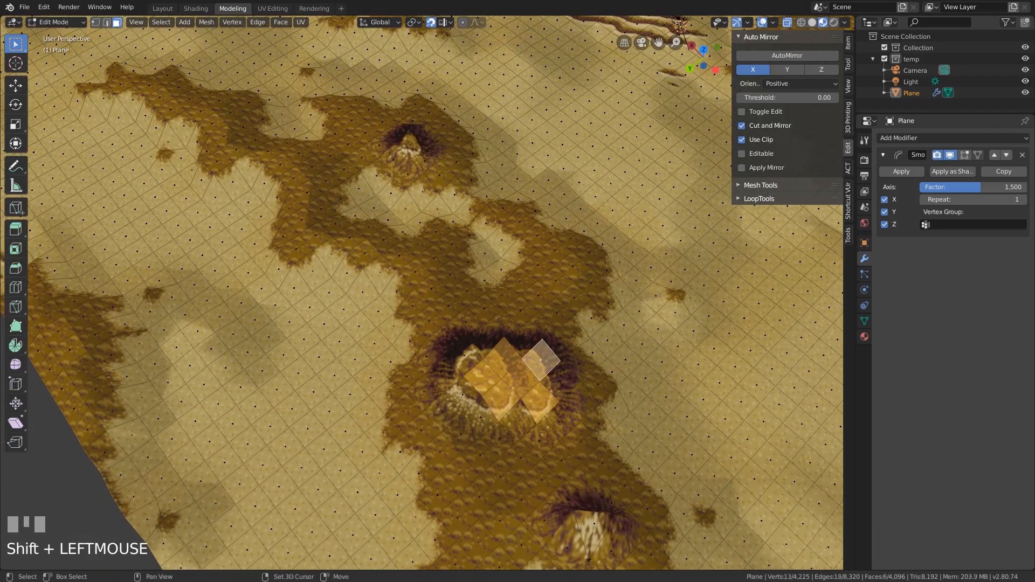
shift+click(541, 360)
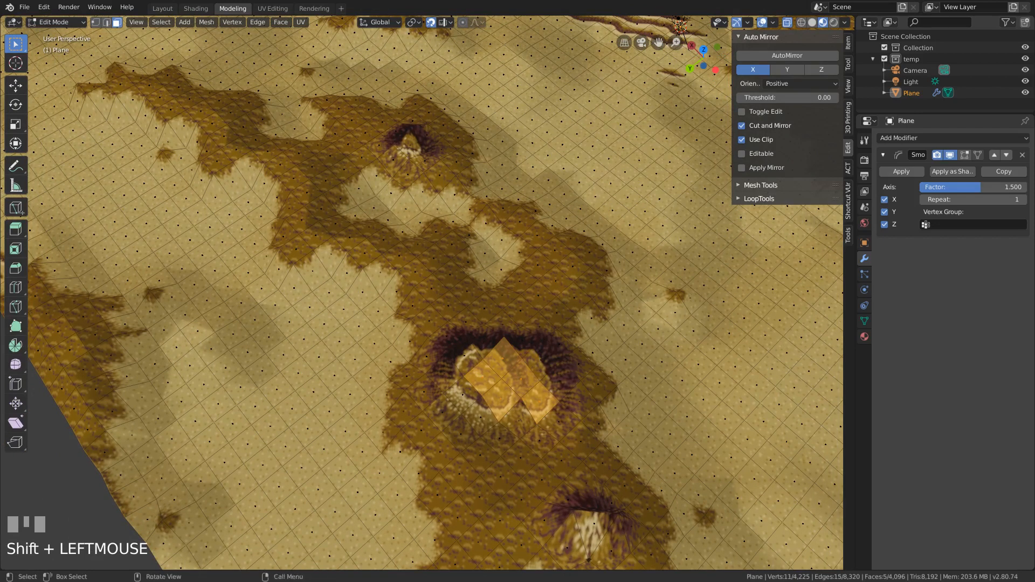
Enable proportional editing with Sphere falloff and raise the selected crater faces about 31.5 m along global Z.
click(478, 24)
click(465, 23)
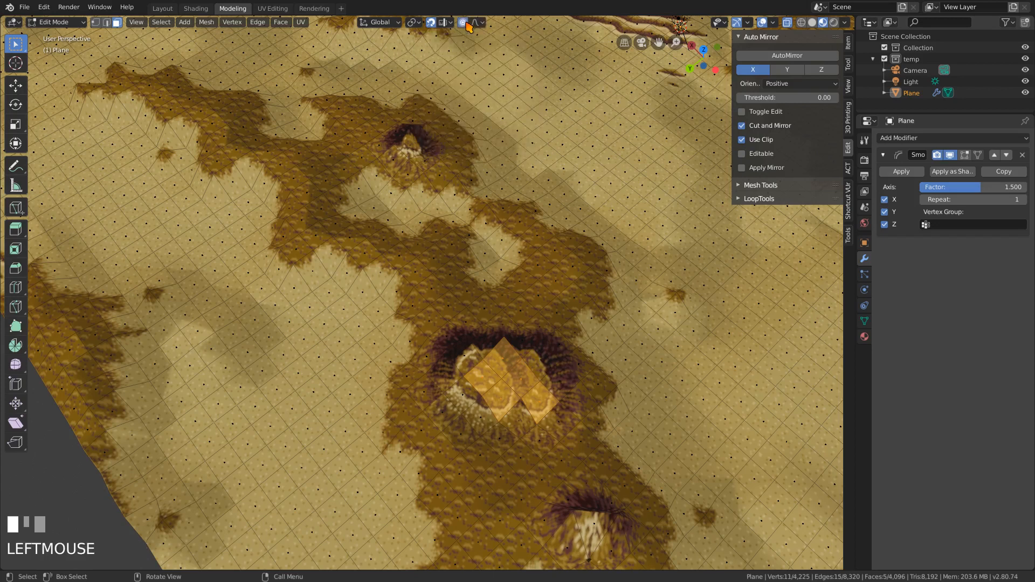
click(480, 24)
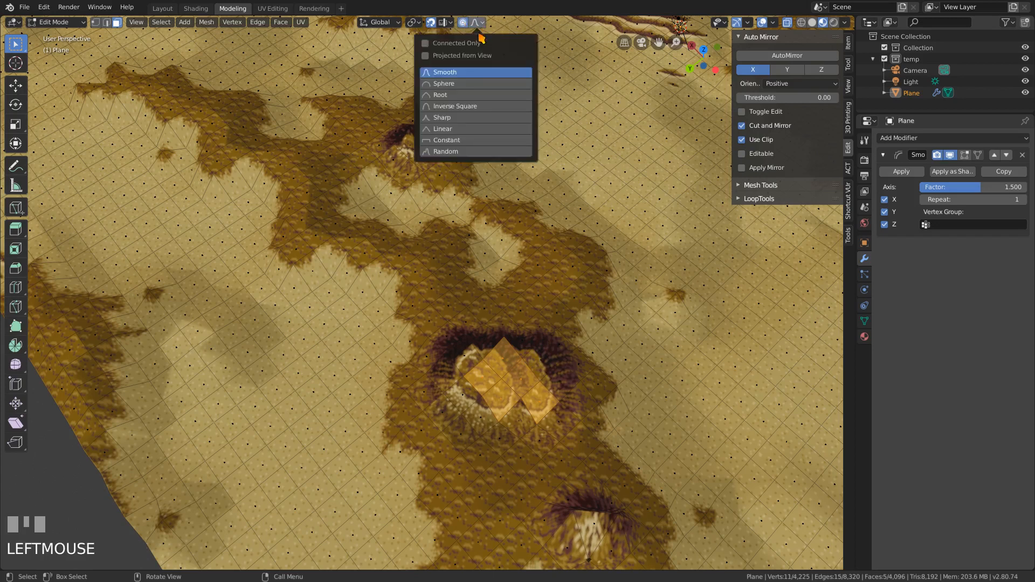
click(472, 85)
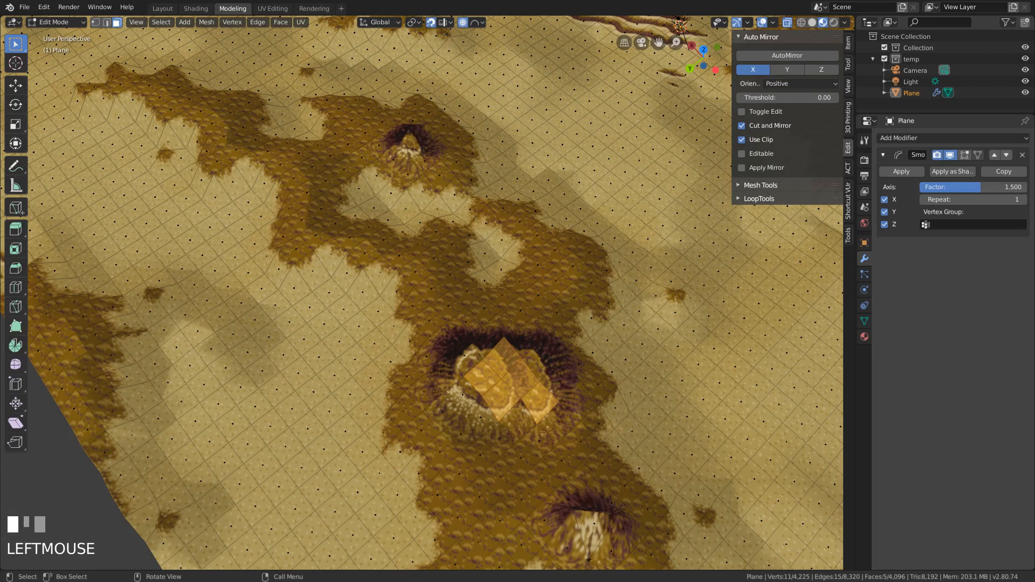
key(g)
key(z)
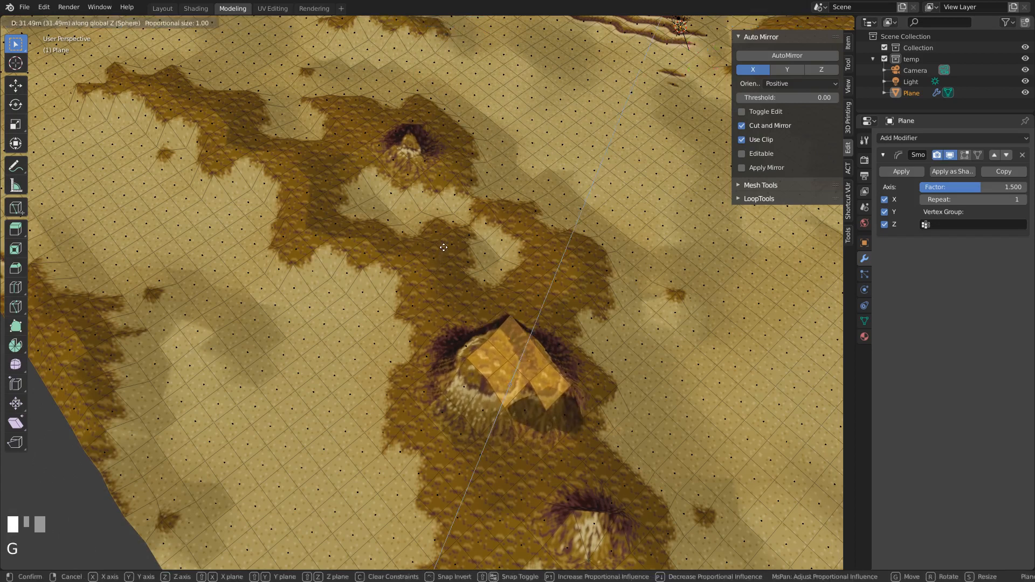
click(446, 246)
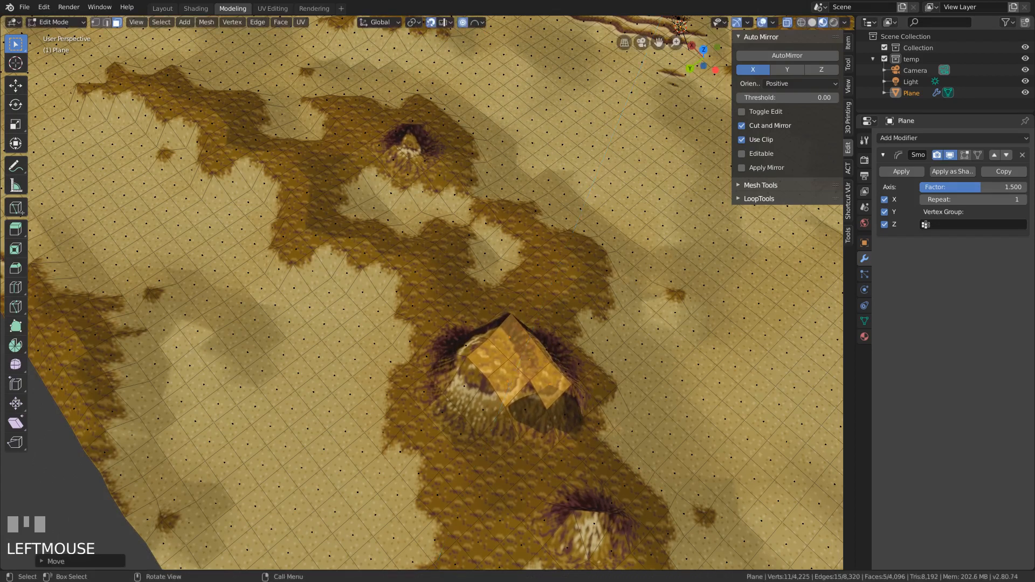
Raise the top face of the small dark-rimmed mound beyond the twin-crater hill along global Z.
click(411, 142)
middle_drag(411, 142, 470, 129)
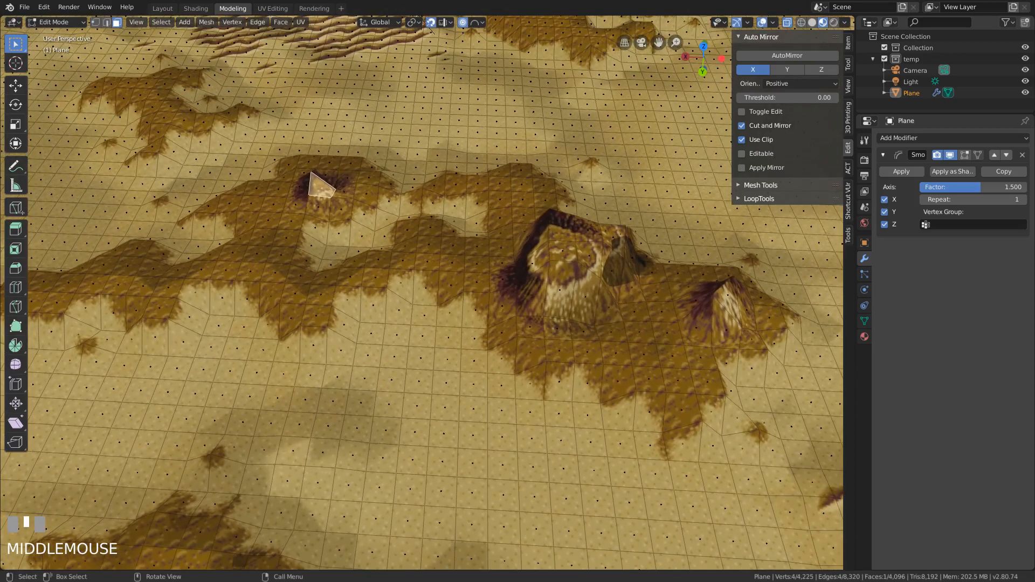
key(g)
key(z)
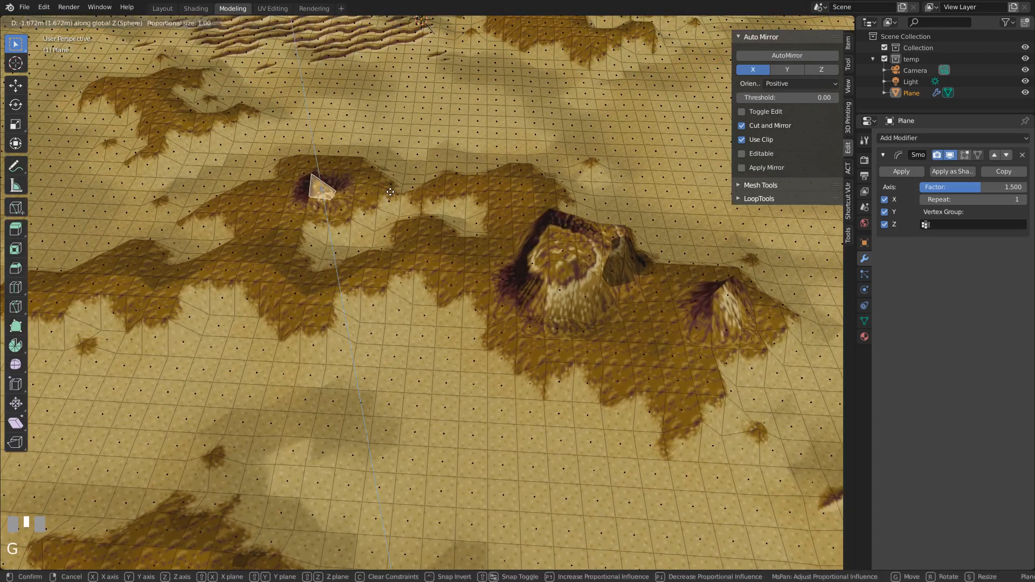
click(391, 184)
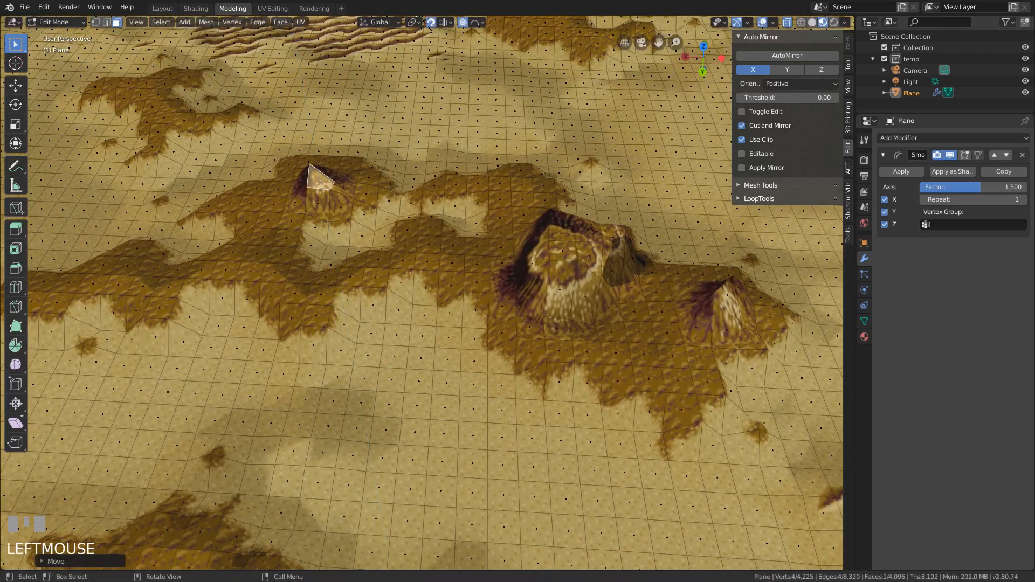
Flatten the raised face of the small dark-rimmed mound with Make Planar Faces.
middle_drag(391, 183, 443, 199)
key(F3)
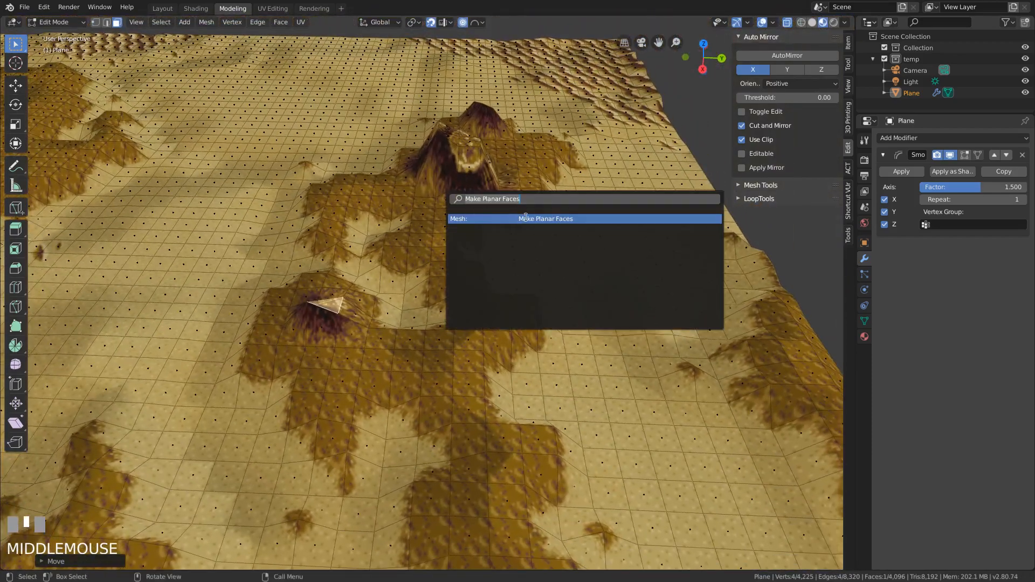
key(Return)
click(323, 310)
middle_drag(324, 311, 393, 318)
Try Make Planar Faces on four raised top faces of the twin-crater hill, and undo it.
click(550, 266)
shift+click(580, 286)
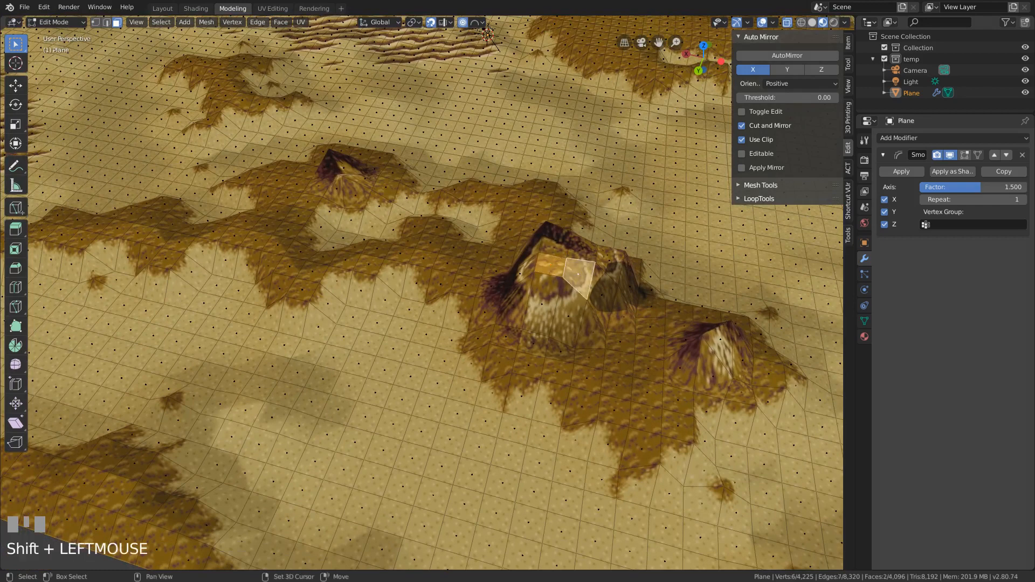
shift+click(577, 278)
middle_drag(577, 278, 485, 346)
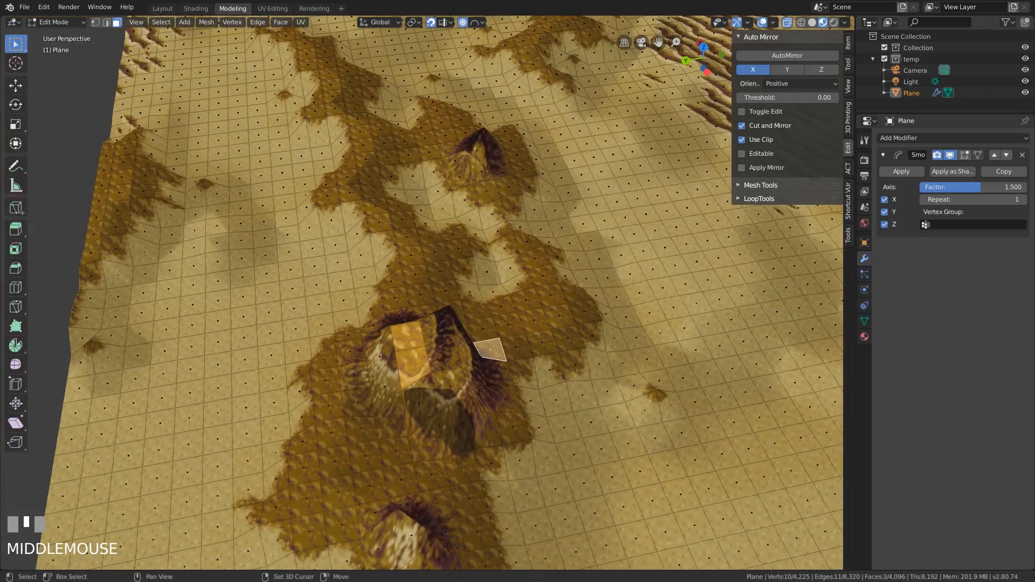
shift+click(490, 350)
shift+click(437, 327)
shift+click(442, 355)
key(F3)
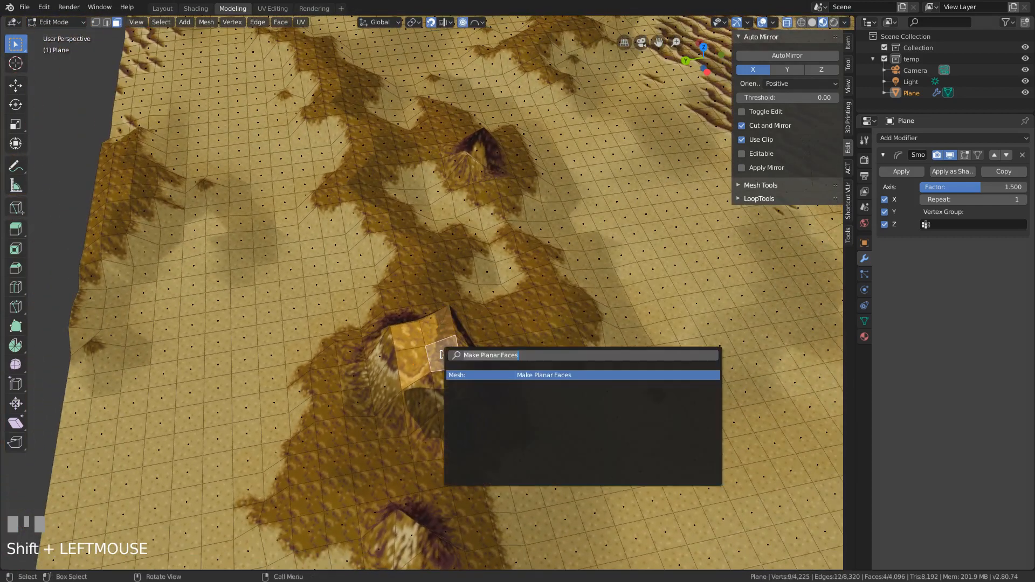
key(Return)
middle_drag(518, 375, 409, 351)
key(ctrl+z)
Try Make Planar Faces on the single pale face between the twin-crater hill's crests, and undo it.
click(548, 272)
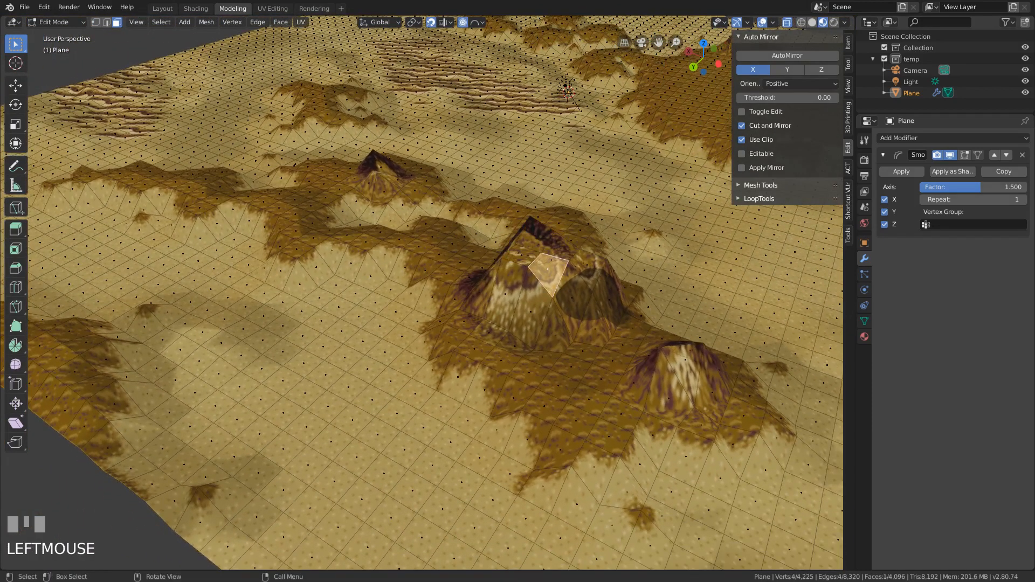
key(space)
key(Return)
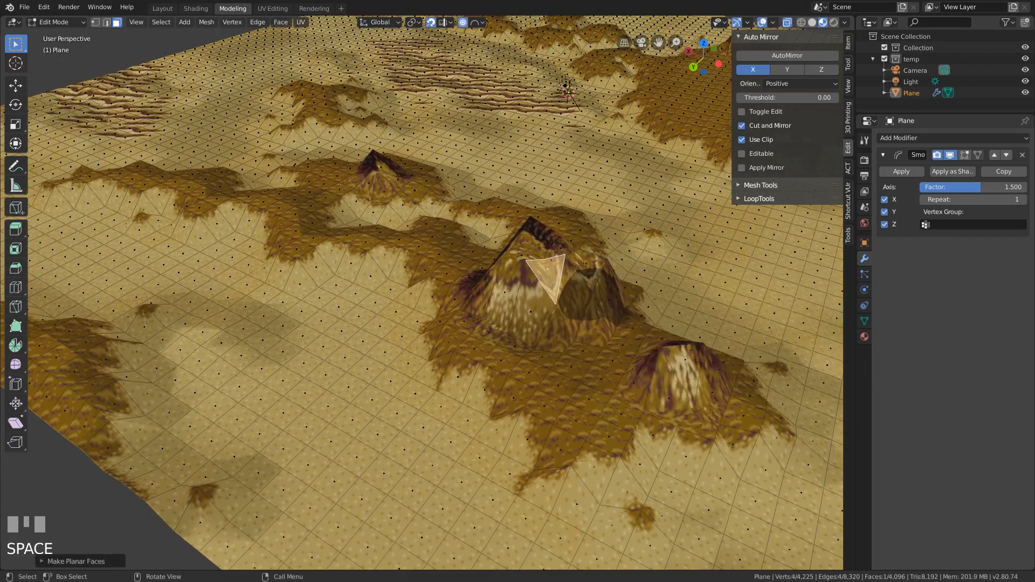
key(ctrl+z)
Switch to edge selection and raise the two low edges between the twin-crater hill's crests.
middle_drag(485, 323, 421, 314)
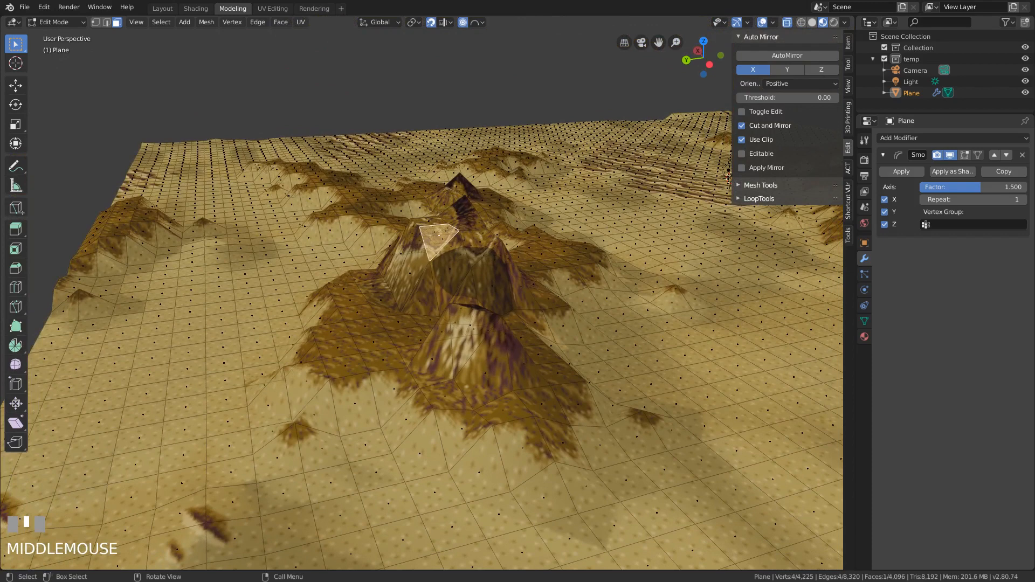
key(Tab)
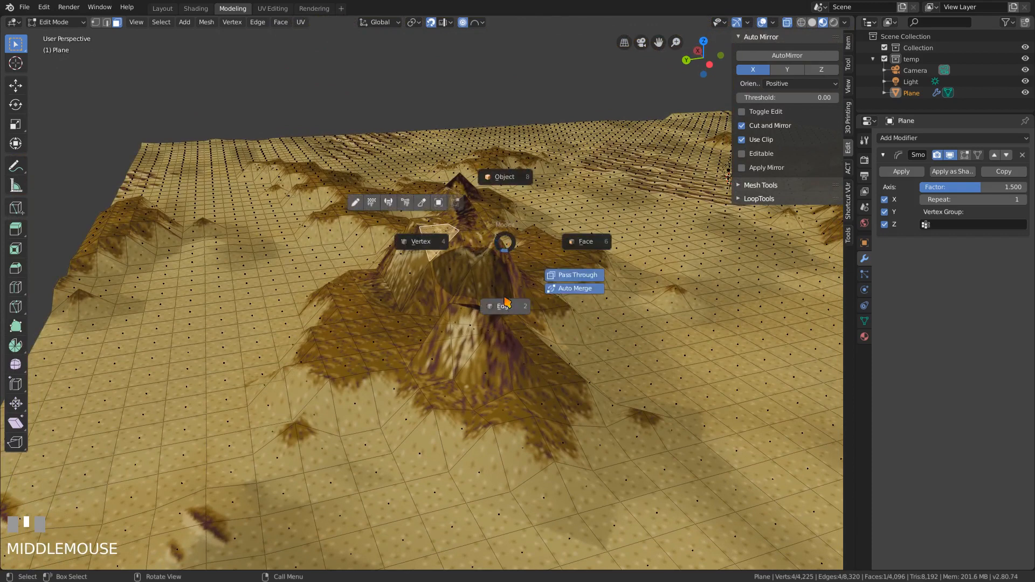
middle_drag(421, 314, 399, 291)
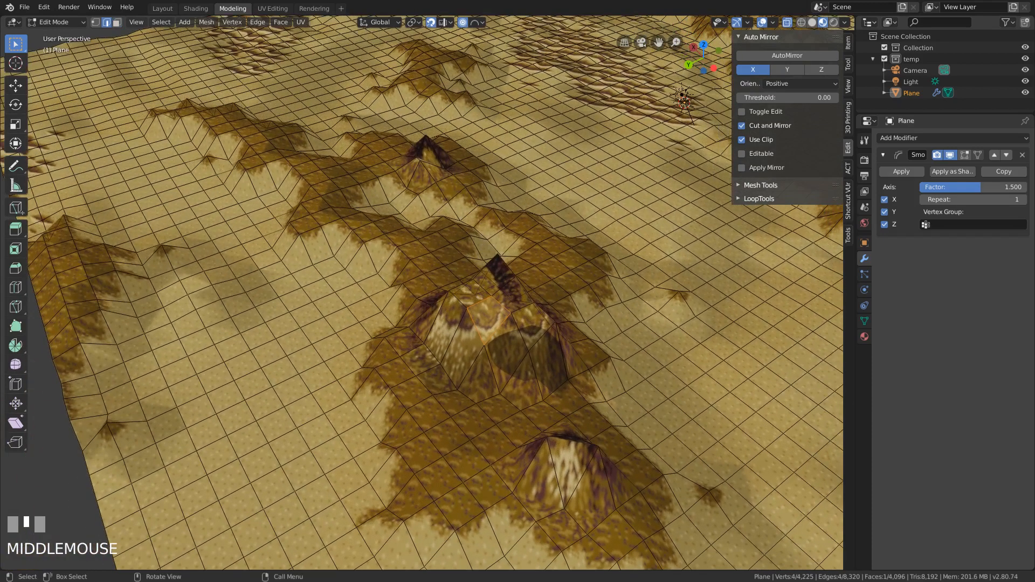
click(502, 305)
shift+click(504, 294)
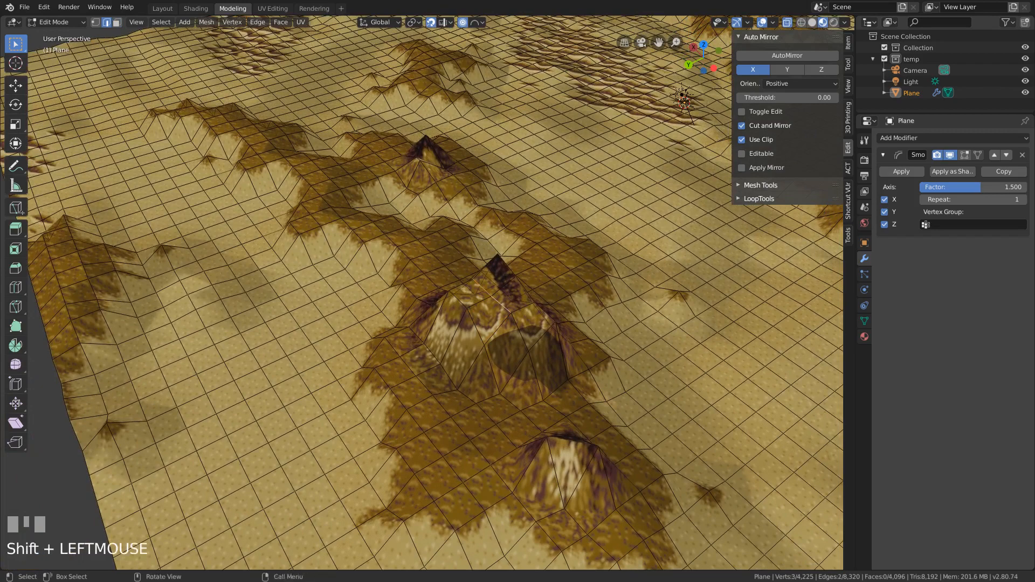
middle_drag(505, 294, 469, 297)
key(g)
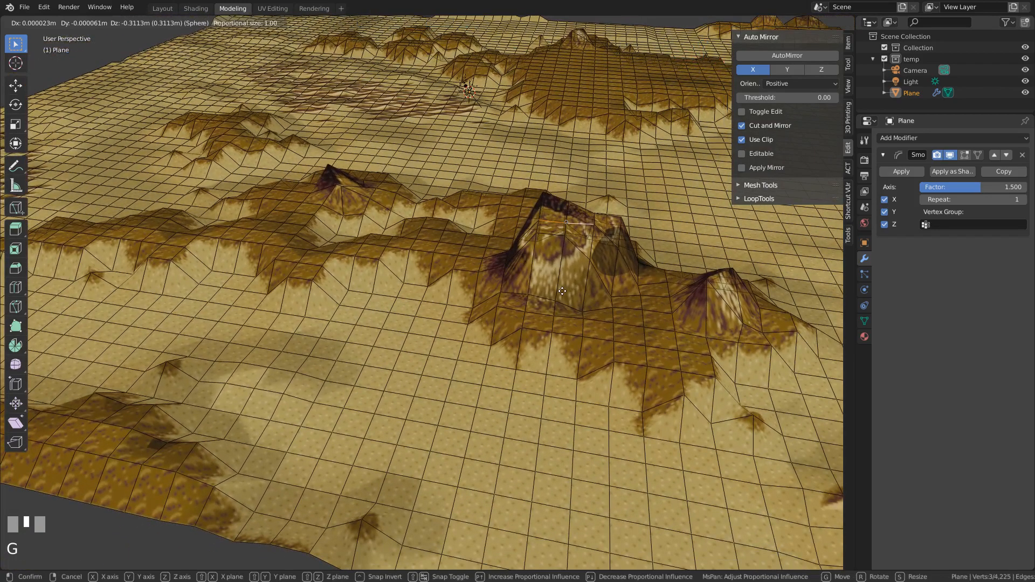
click(469, 286)
middle_drag(469, 286, 533, 273)
key(Tab)
key(Tab)
key(Tab)
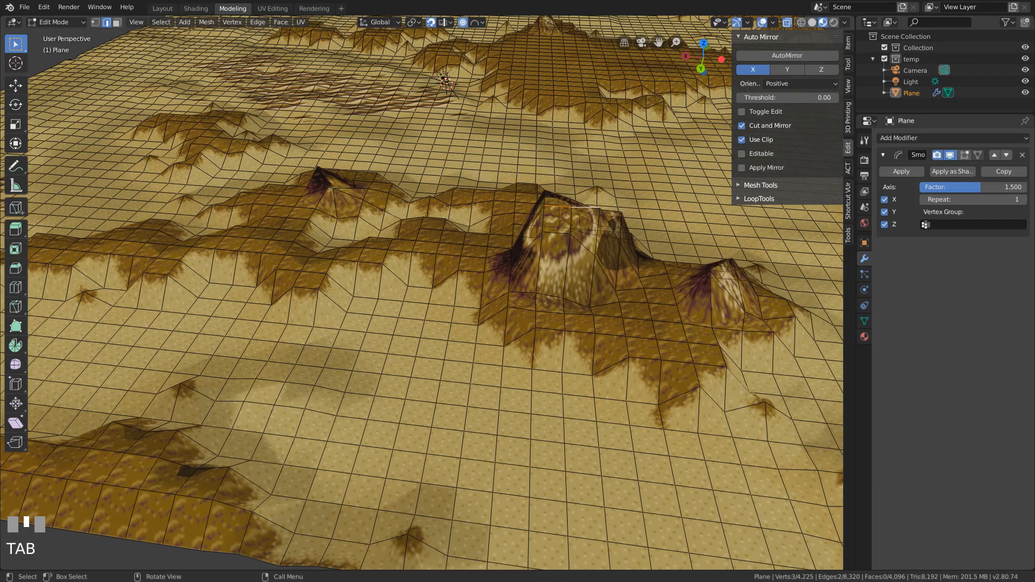
middle_drag(534, 259, 475, 324)
click(441, 316)
shift+click(456, 329)
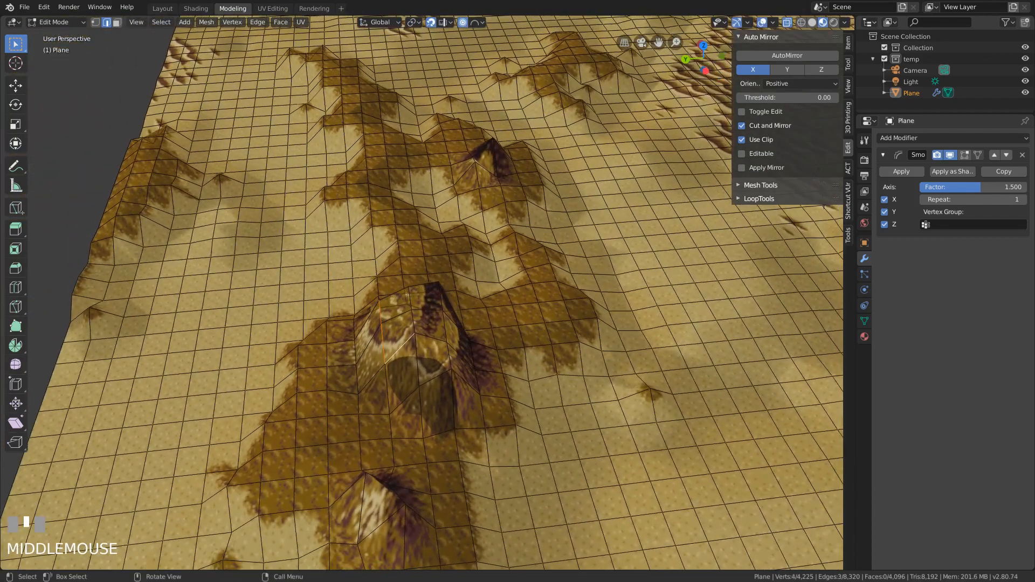
click(399, 349)
Switch to vertex selection and raise a vertex at the front foot of the twin-crater hill about 40.7 m along global Z.
key(Tab)
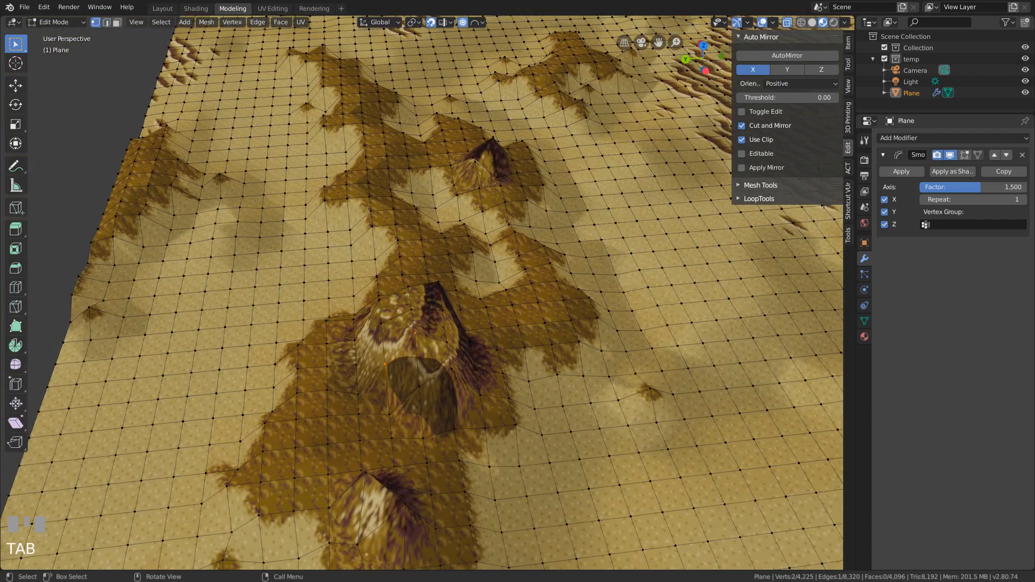
click(385, 365)
middle_drag(385, 365, 442, 372)
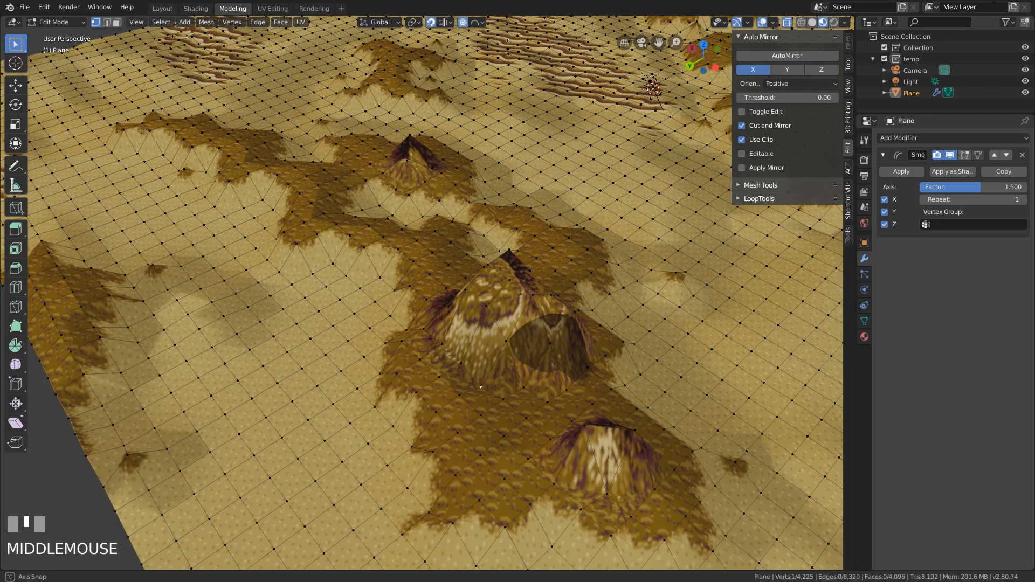
key(g)
key(z)
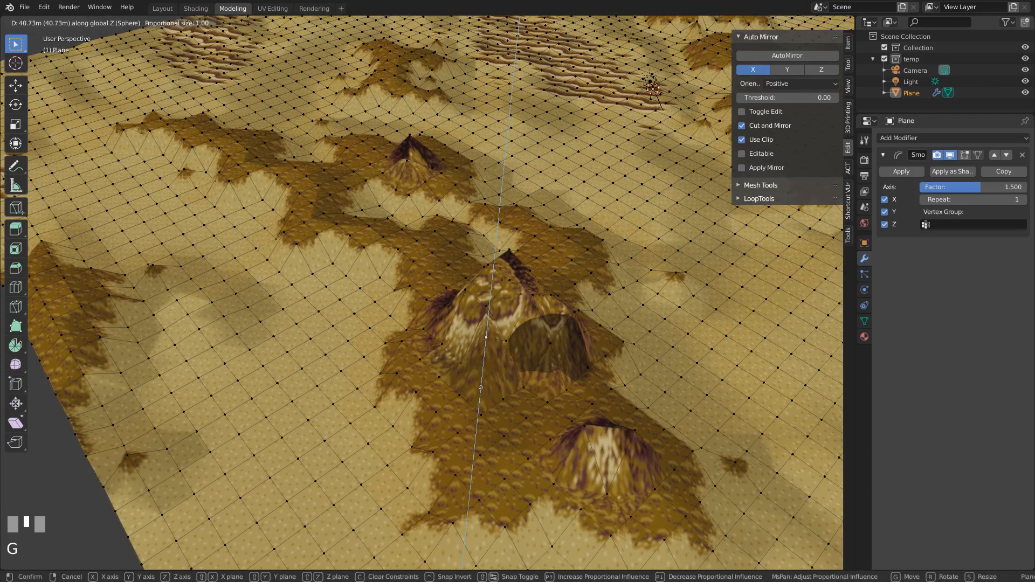
click(462, 362)
Raise two more vertices on the twin-crater hill's front slope along global Z, the first by about 25.4 m.
middle_drag(462, 363, 478, 356)
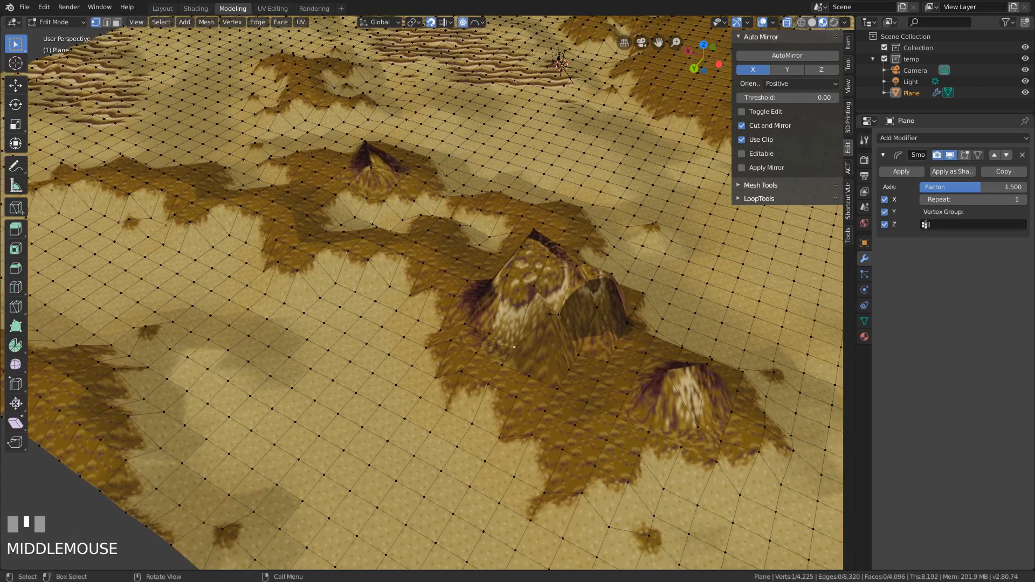
key(g)
key(z)
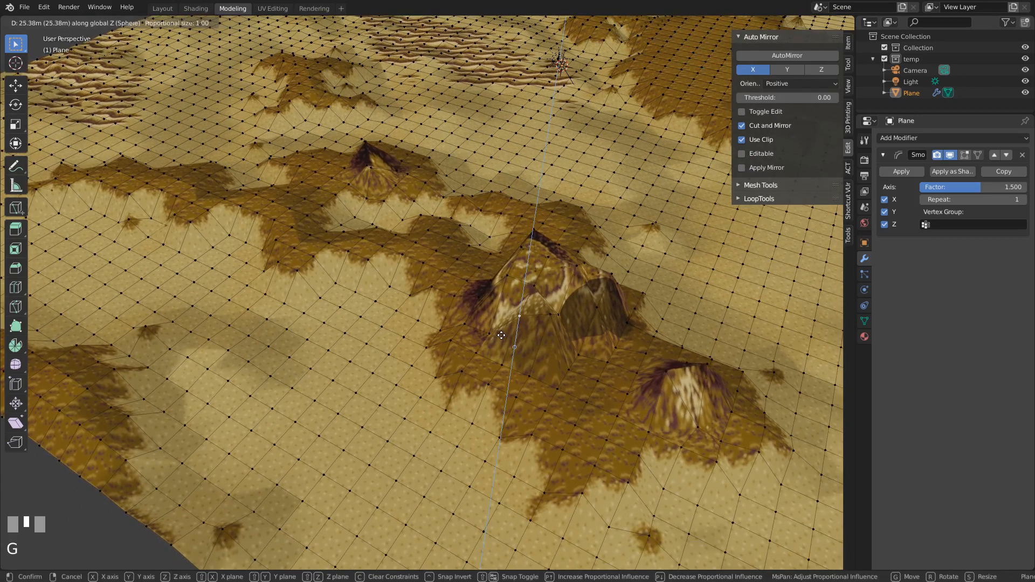
click(502, 336)
key(g)
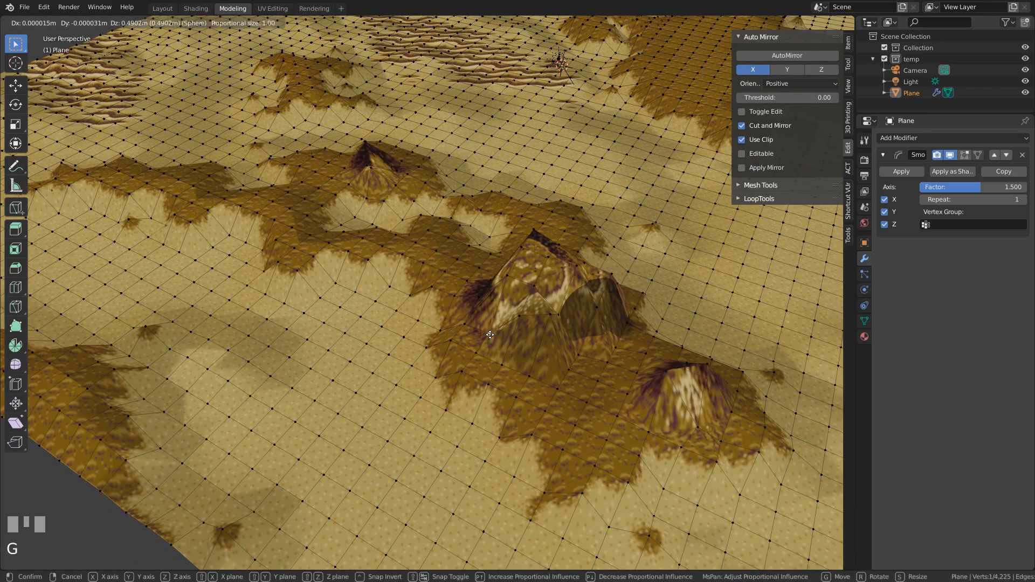
key(z)
click(495, 310)
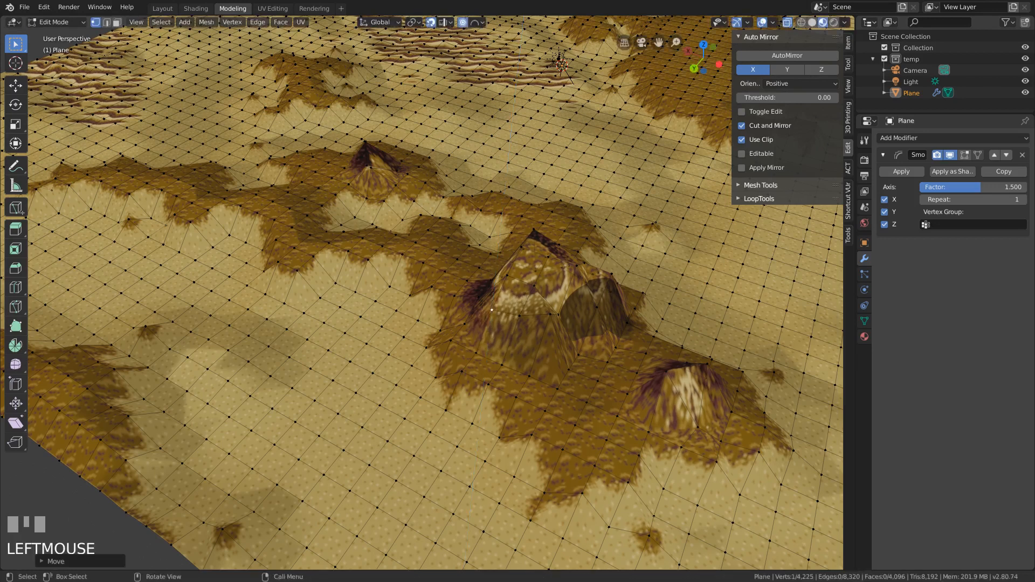
Raise two vertices on the twin-crater hill's front slope along global Z, one by about 31.3 m and one by about 11.7 m.
middle_drag(495, 311, 442, 315)
click(505, 379)
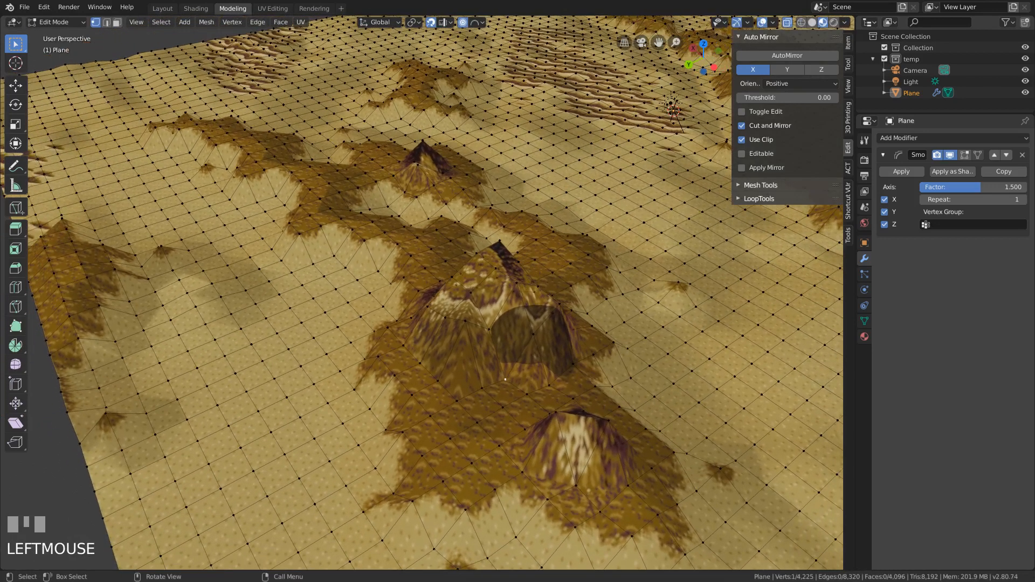
key(g)
key(z)
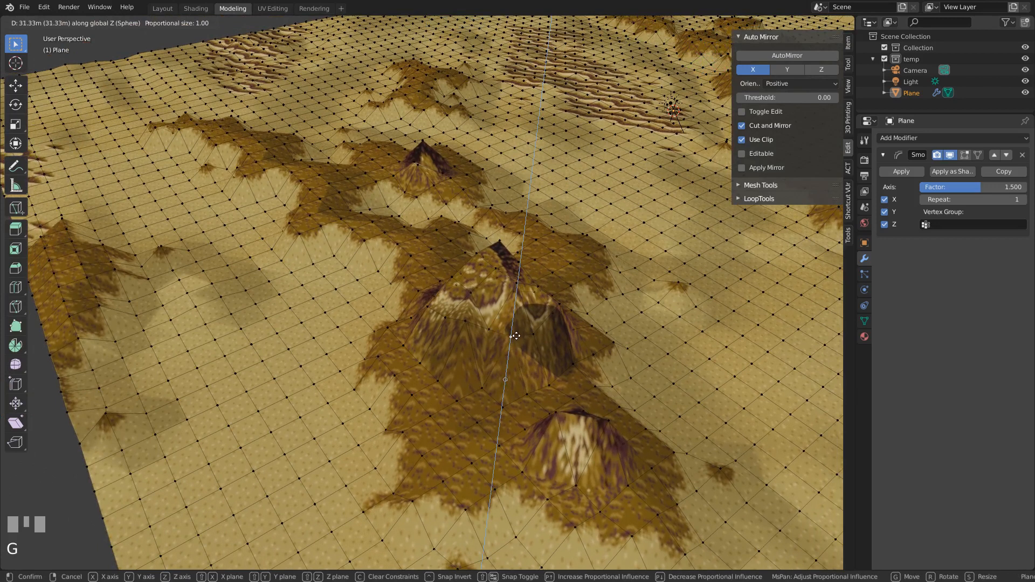
click(516, 336)
key(g)
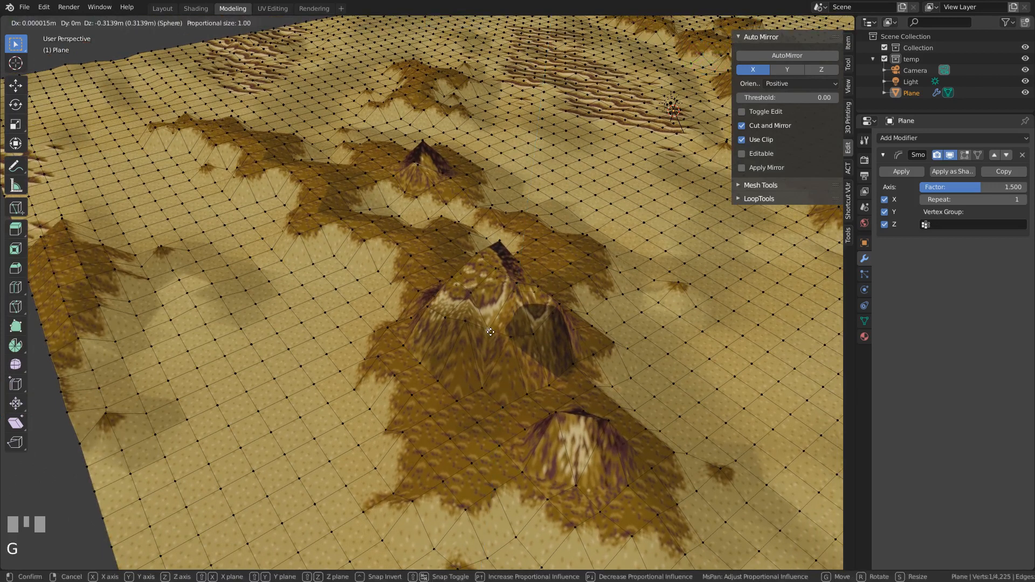
key(z)
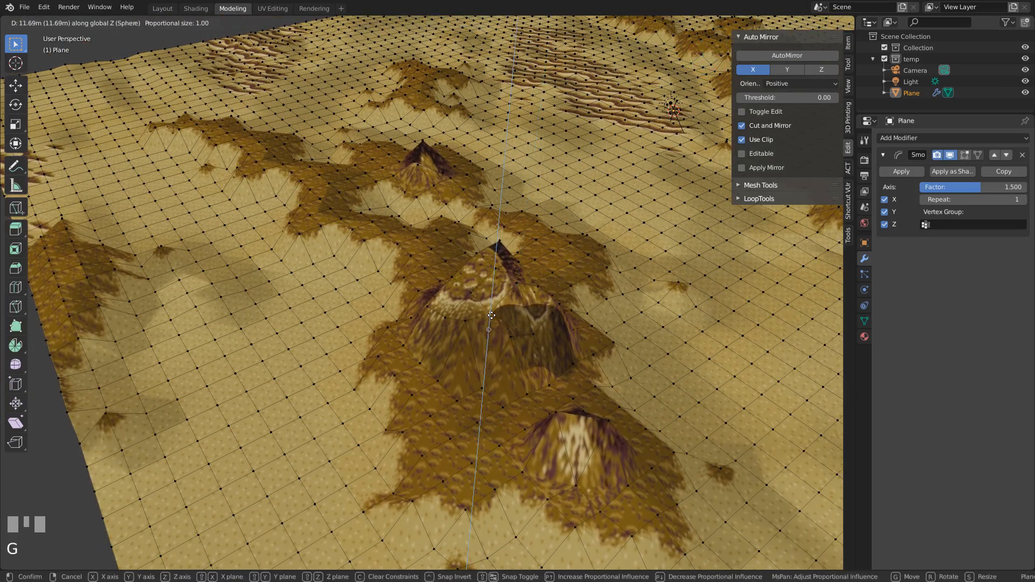
click(491, 317)
Raise a vertex on the twin-crater hill's opposite slope, in the hollow between its two crests, along global Z.
middle_drag(492, 317, 345, 307)
click(286, 289)
key(g)
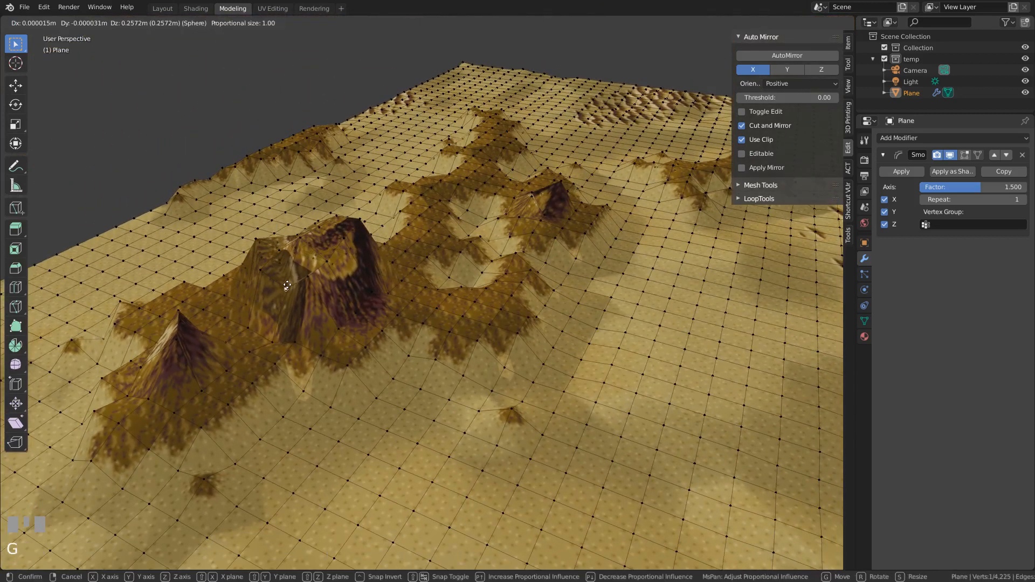
key(z)
click(289, 270)
Return to Object Mode and examine the reshaped peaks and the whole terrain from several angles.
middle_drag(289, 269, 173, 257)
key(Tab)
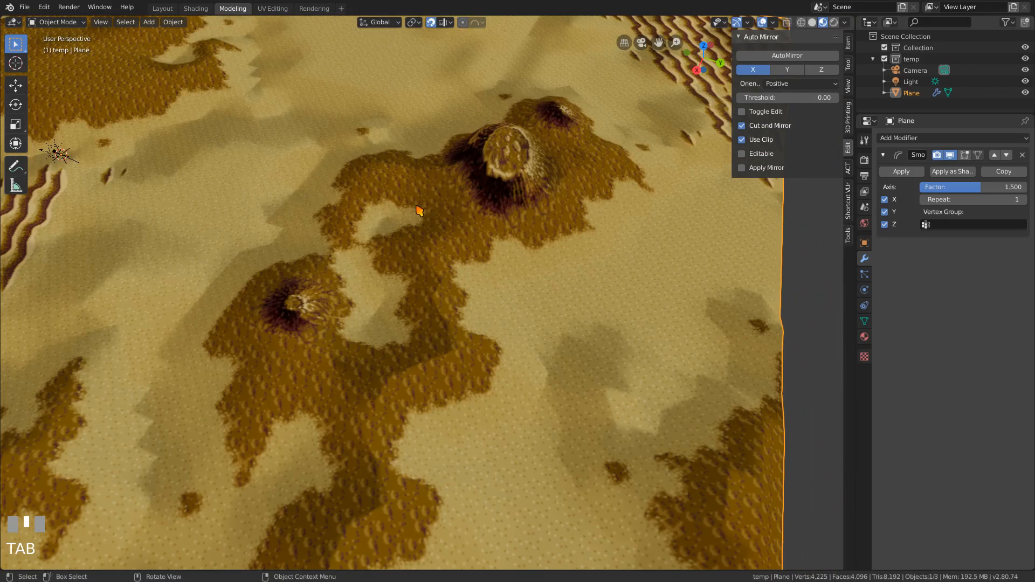
middle_drag(538, 204, 588, 182)
scroll(461, 256, down, 2)
middle_drag(446, 320, 559, 329)
scroll(557, 411, down, 2)
shift+middle_drag(557, 411, 510, 350)
scroll(567, 265, down, 1)
scroll(526, 348, down, 1)
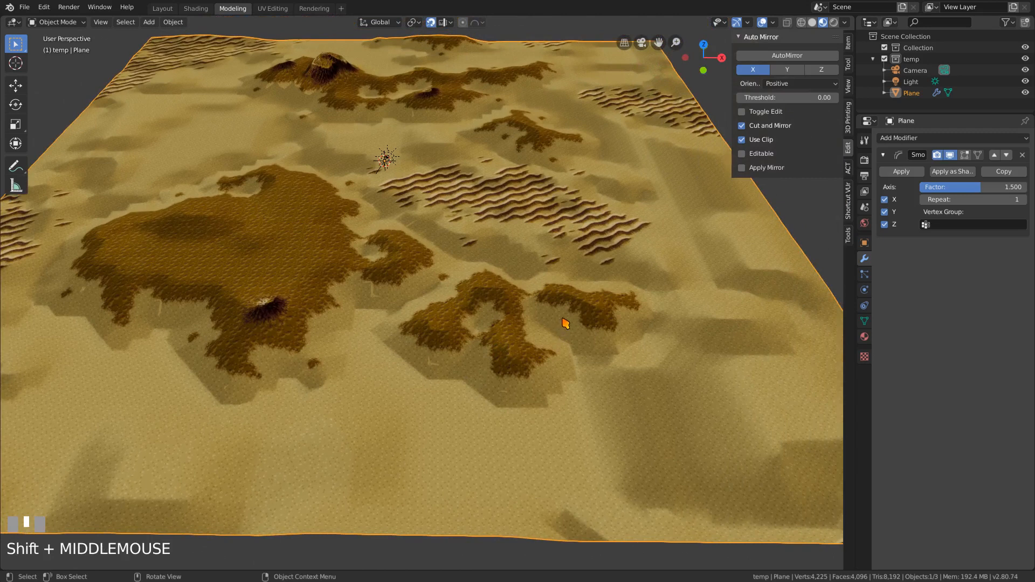
Maximize the 3D viewport and preview the terrain in Rendered shading.
key(ctrl+space)
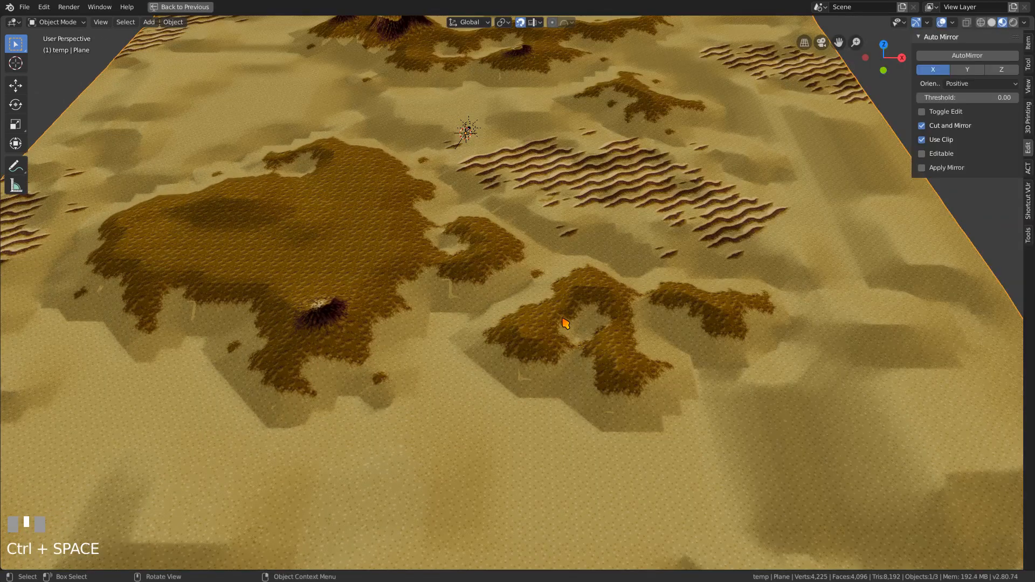
click(1014, 23)
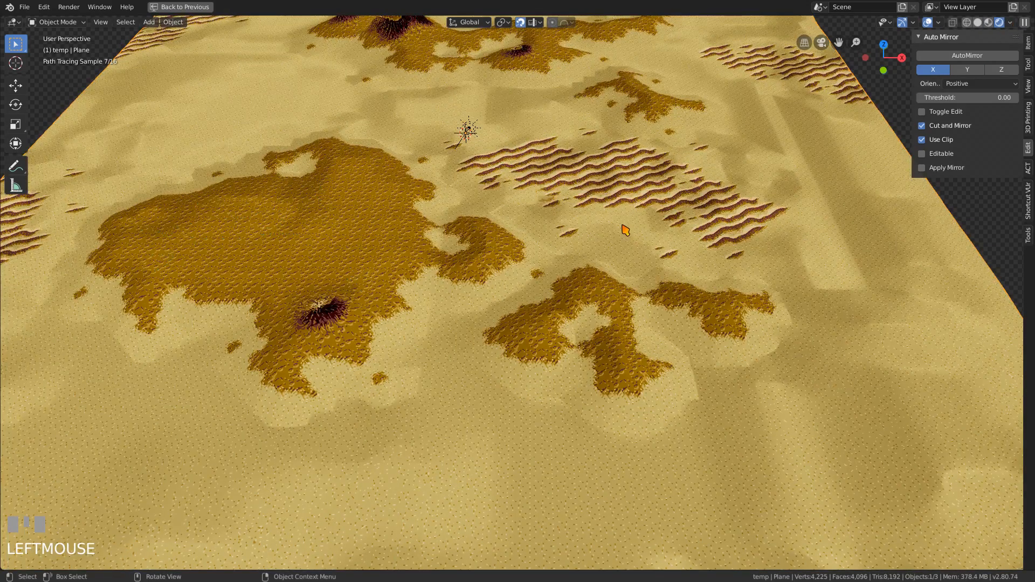
mouse_move(597, 249)
middle_down()
mouse_move(622, 268)
mouse_move(619, 281)
middle_up()
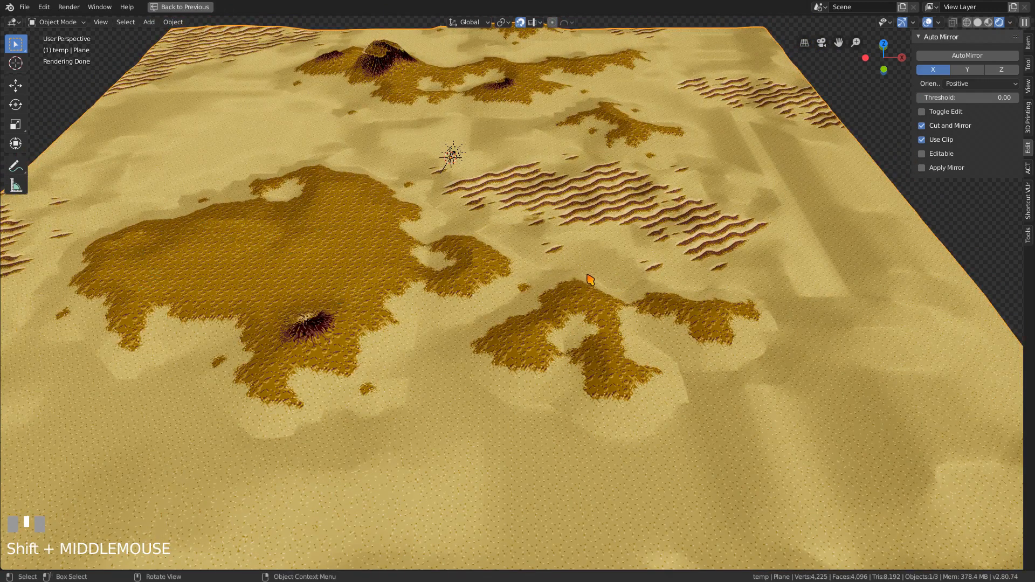
key(alt+Tab)
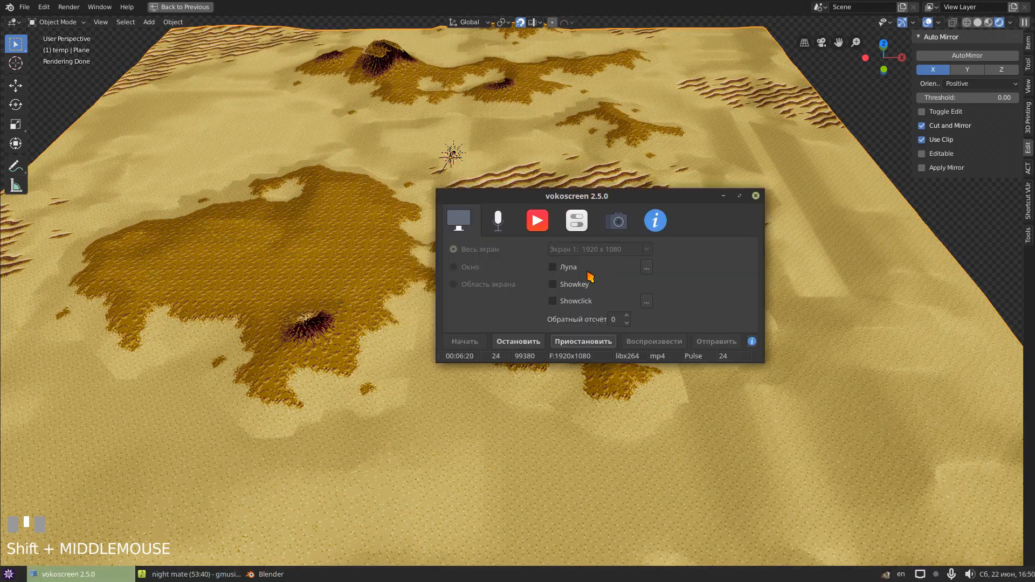